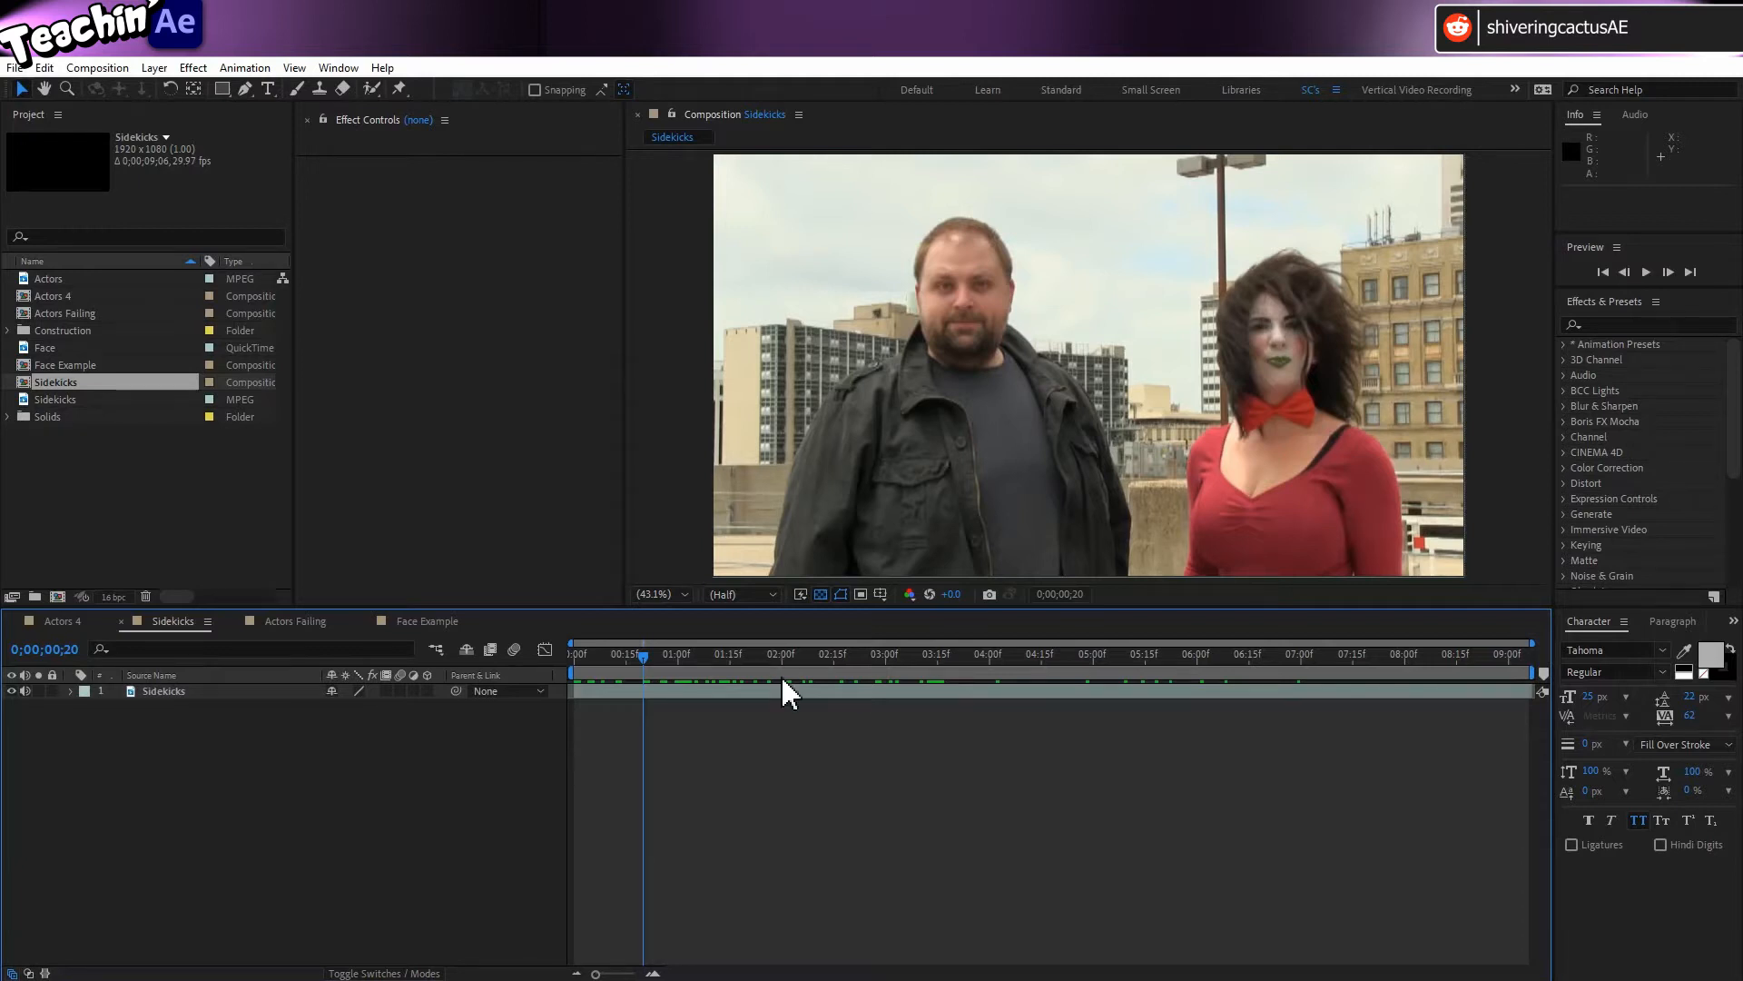
- Move the current time to 0;00;01;17 and add a null object to the Sidekicks composition
{"action": "left_click_drag", "start_coordinate": [645, 655], "coordinate": [738, 654]}
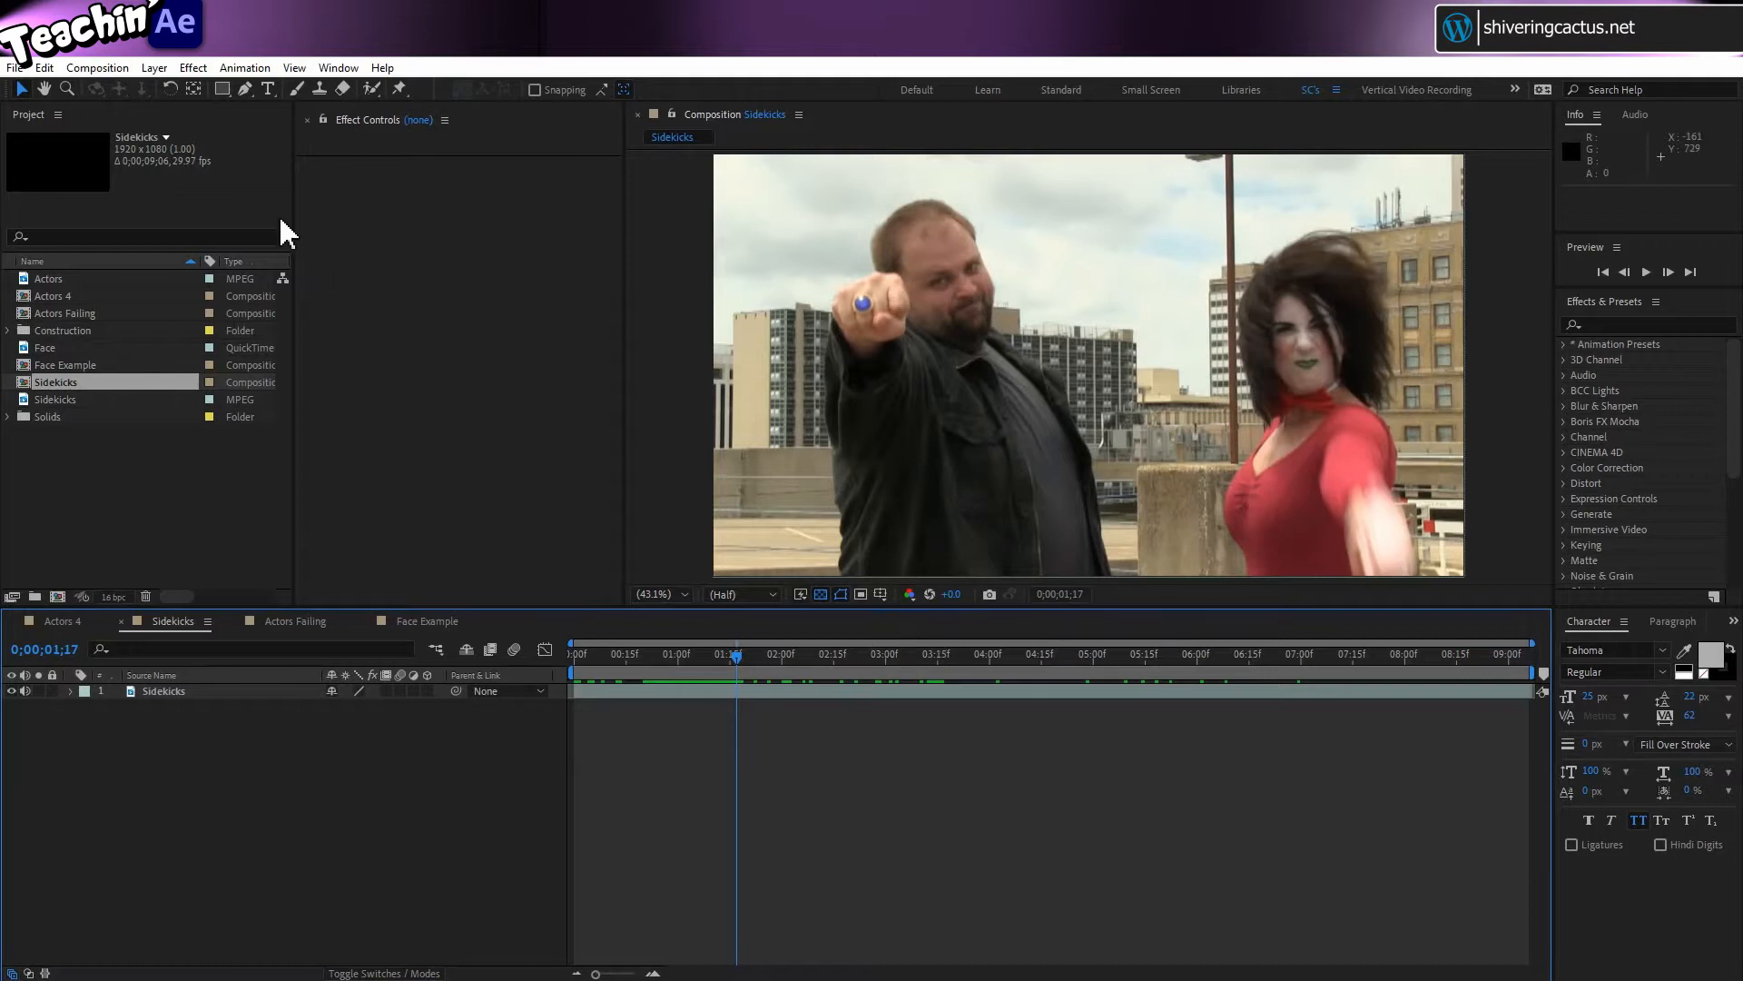
{"action": "left_click", "coordinate": [155, 69]}
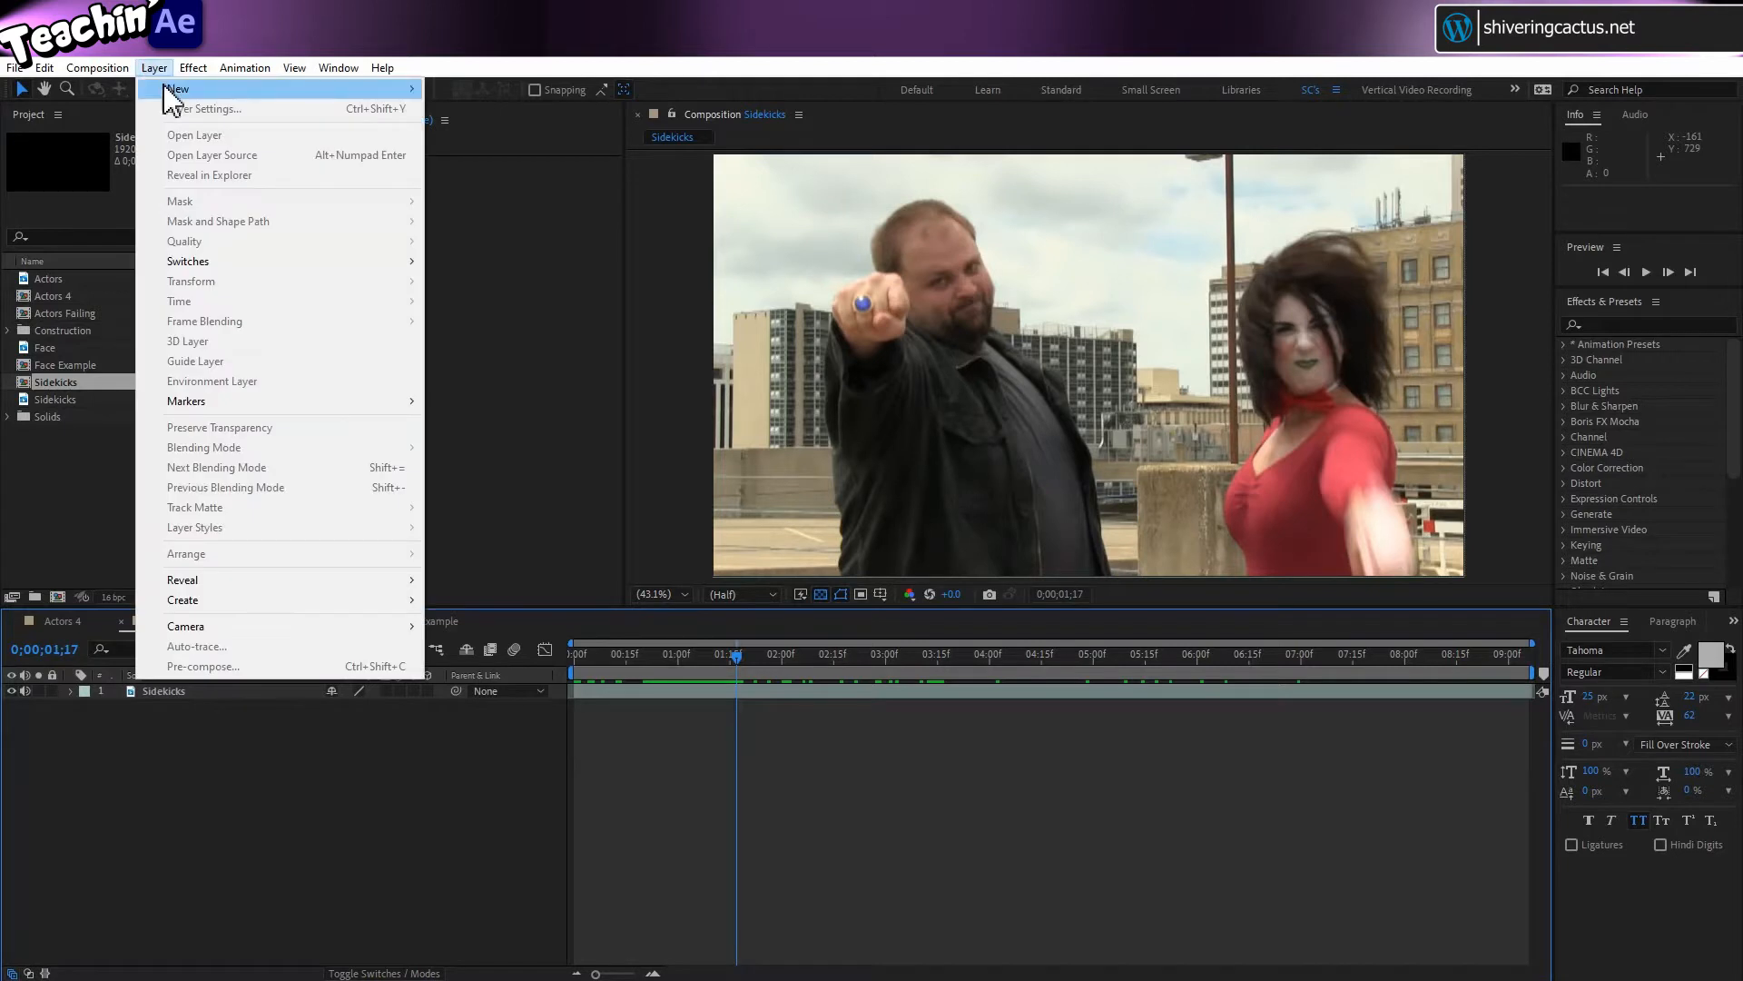
{"action": "mouse_move", "coordinate": [172, 89]}
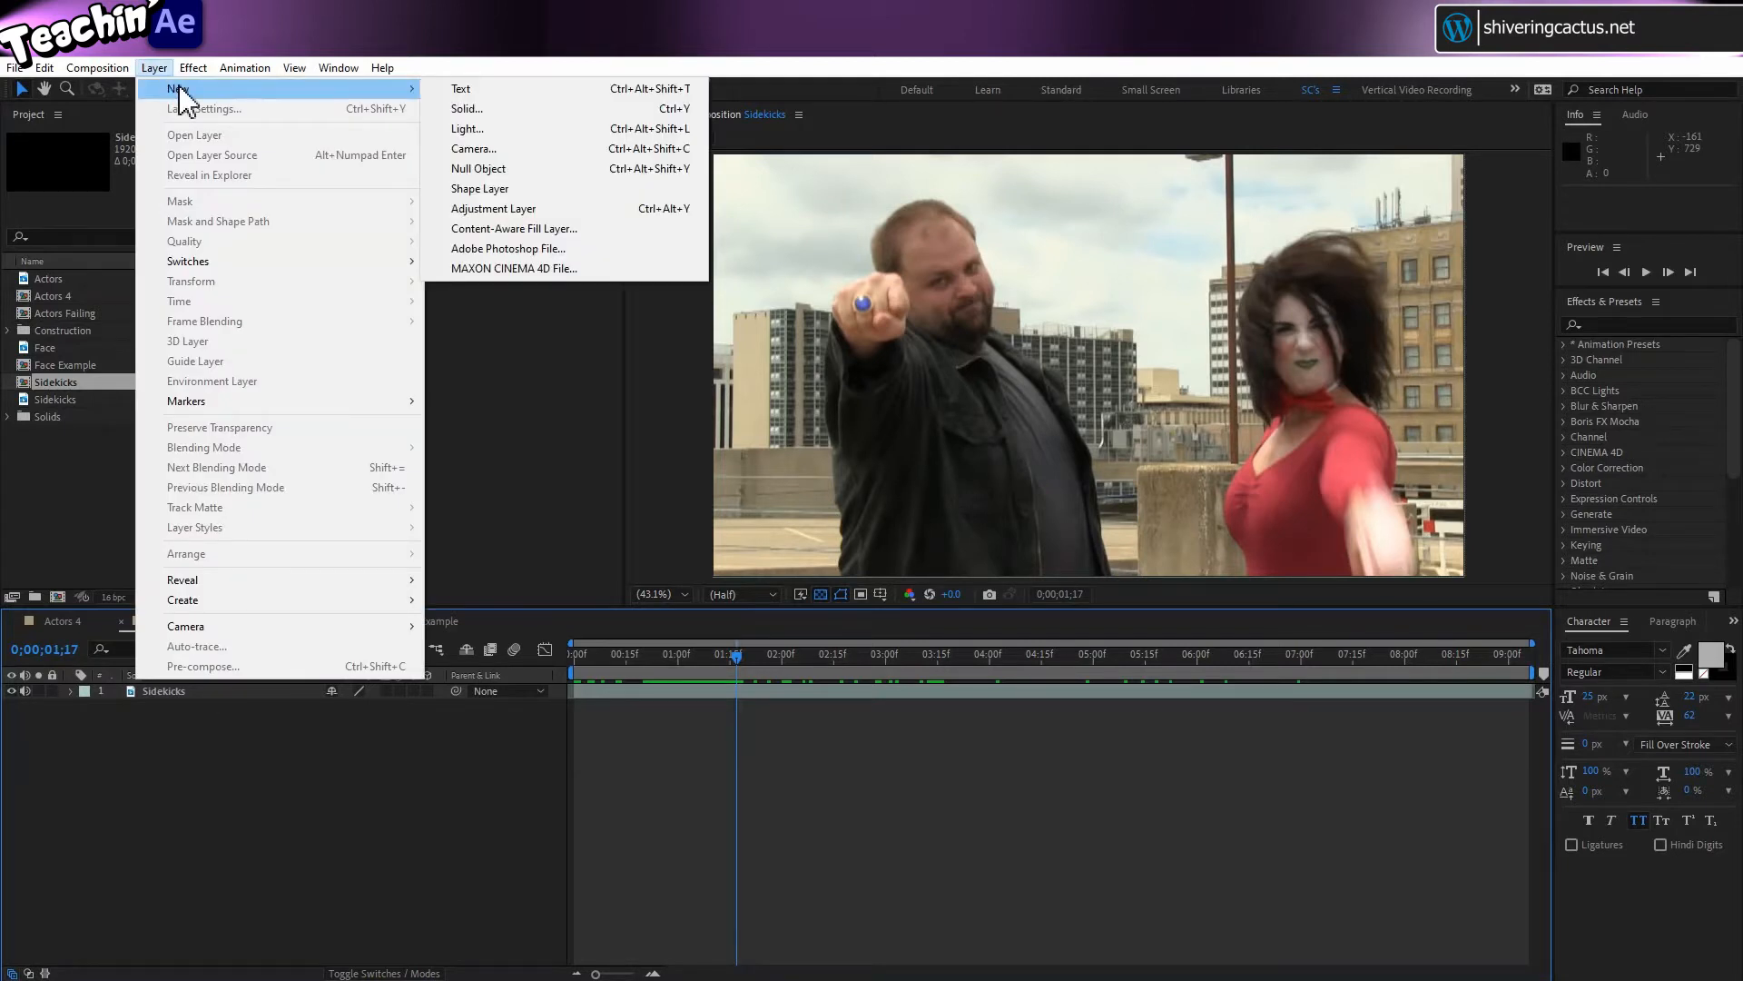
{"action": "left_click", "coordinate": [496, 172]}
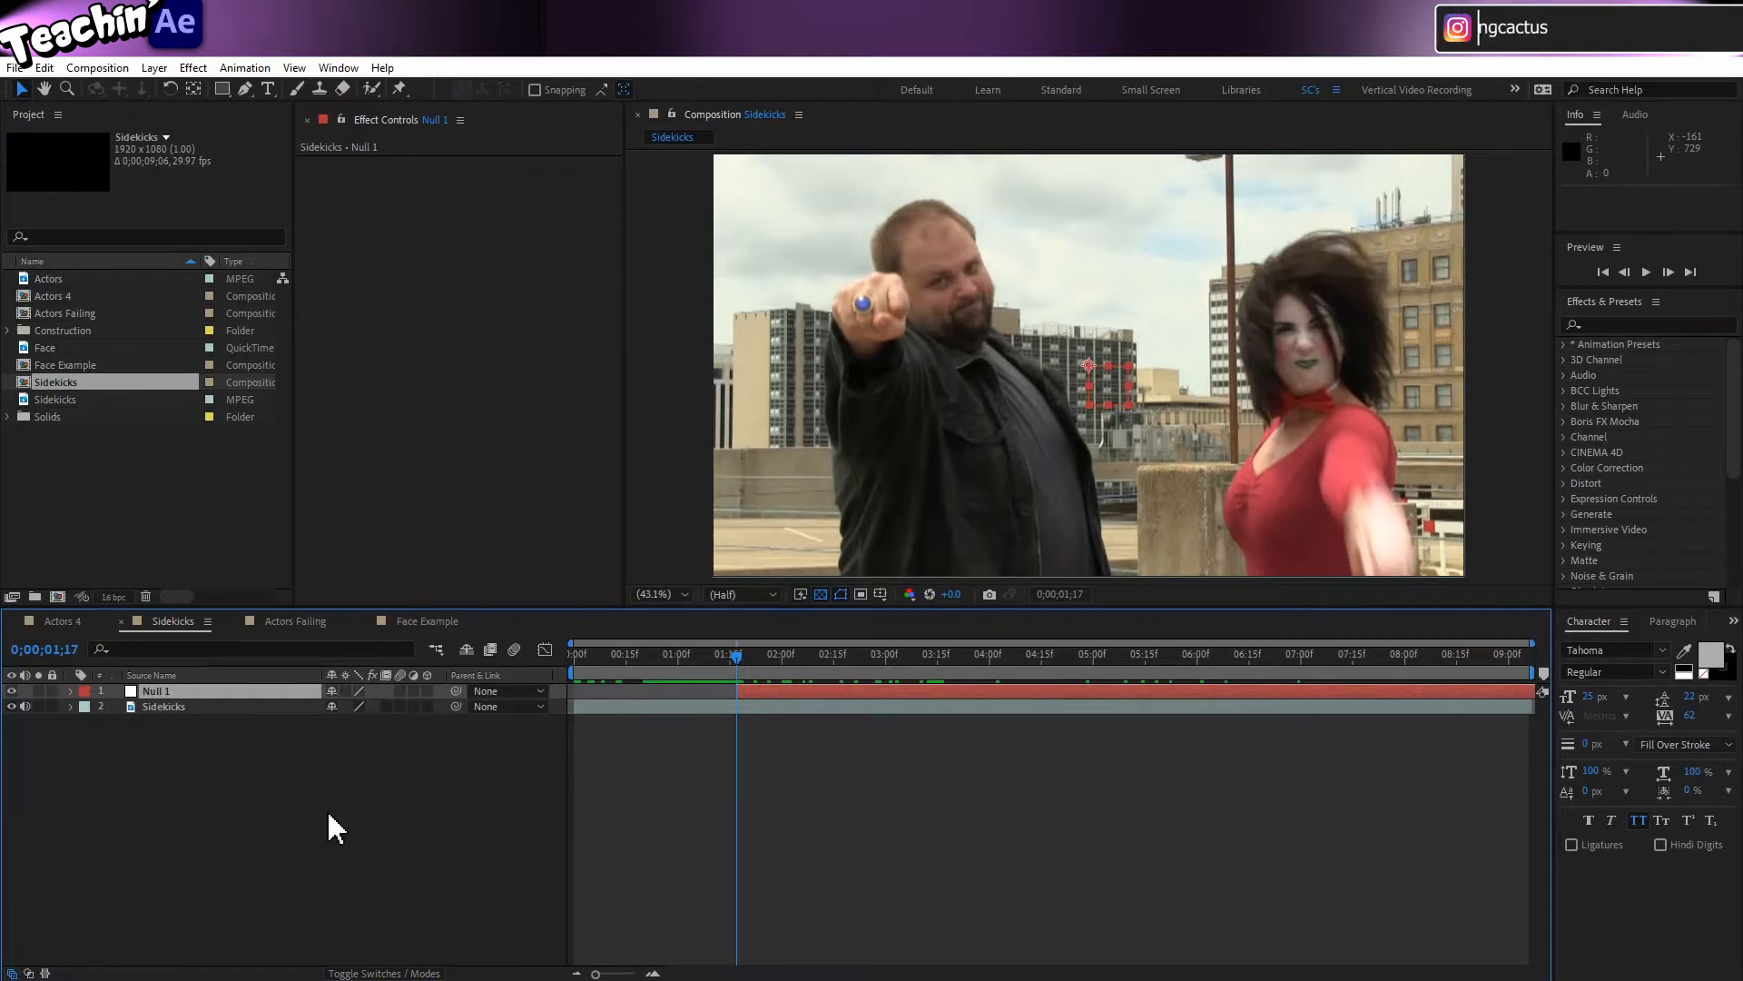
- Start a Track Motion tracker on the Sidekicks footage layer
{"action": "left_click", "coordinate": [209, 707]}
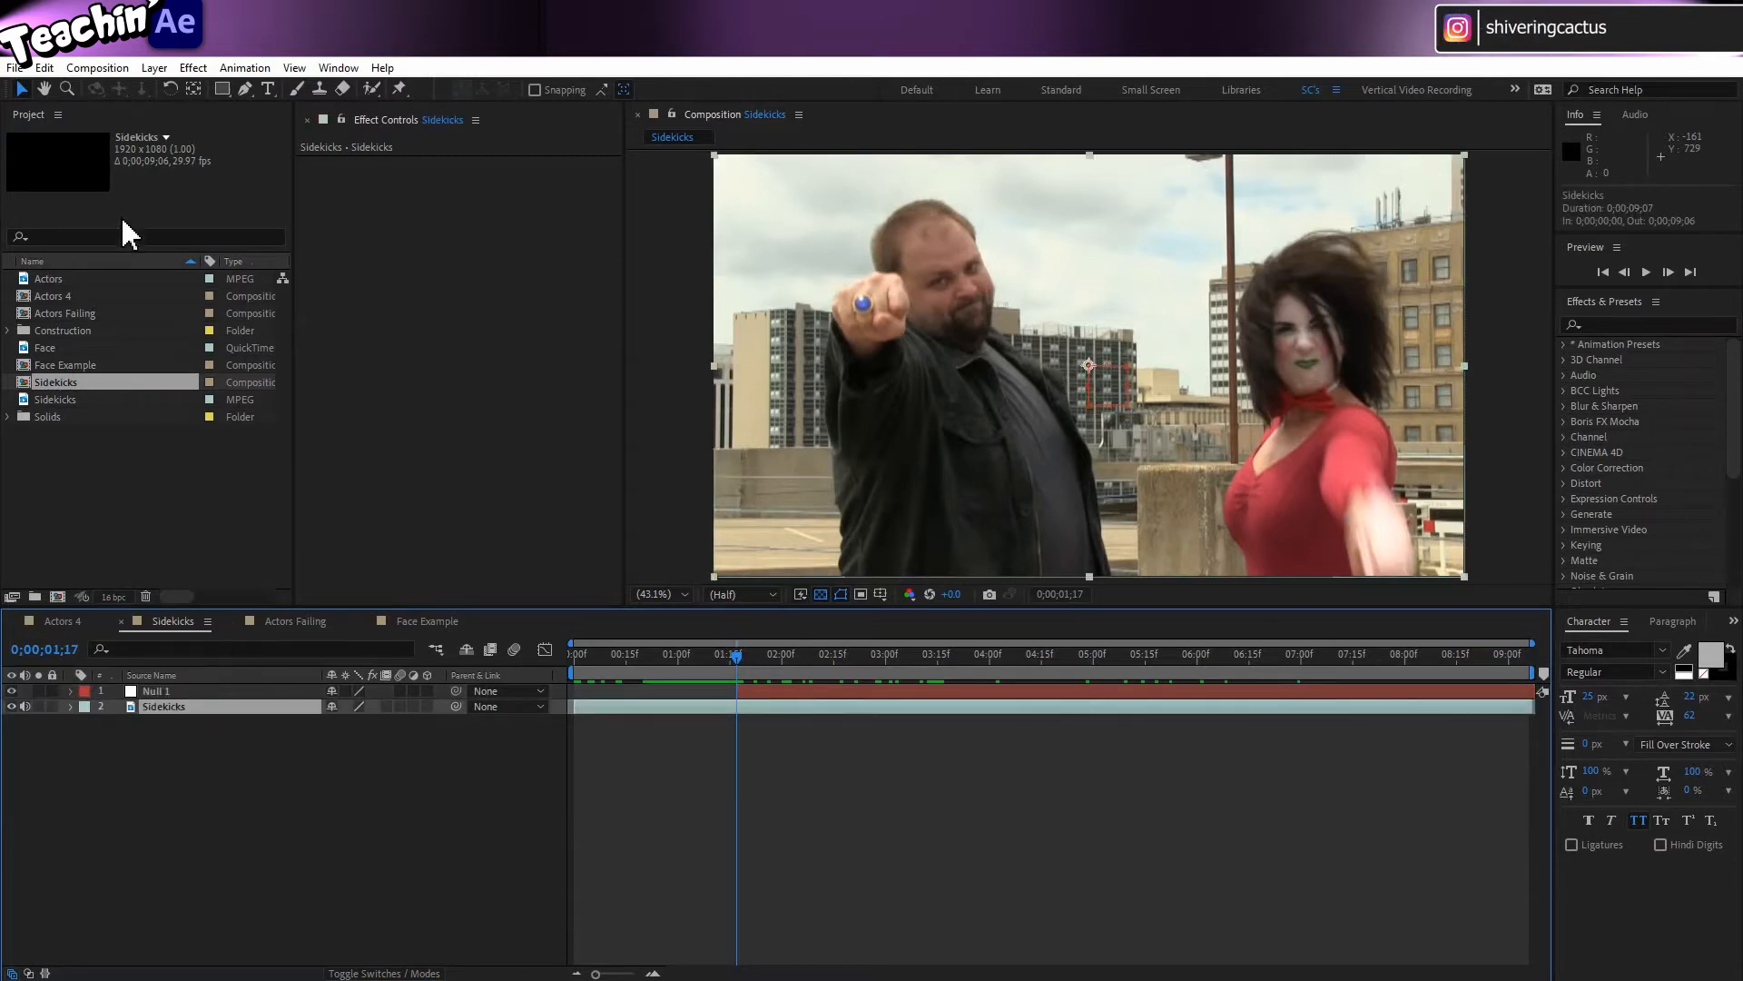
{"action": "left_click", "coordinate": [338, 68]}
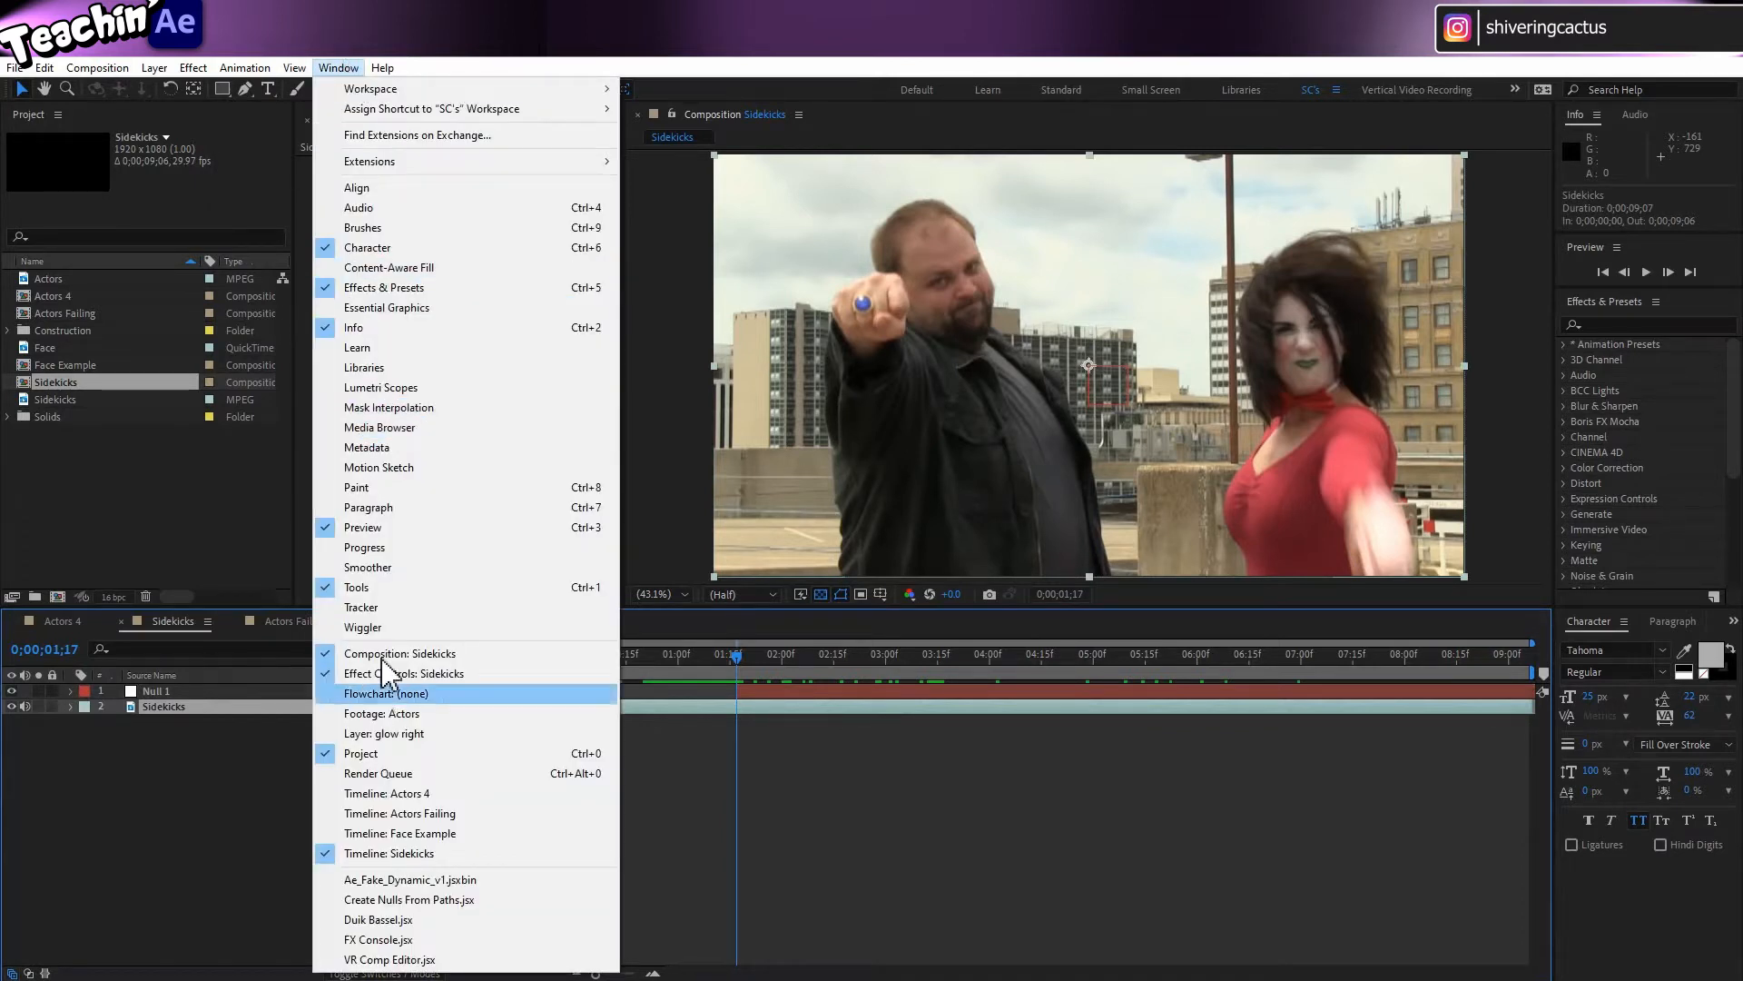
{"action": "left_click", "coordinate": [389, 608]}
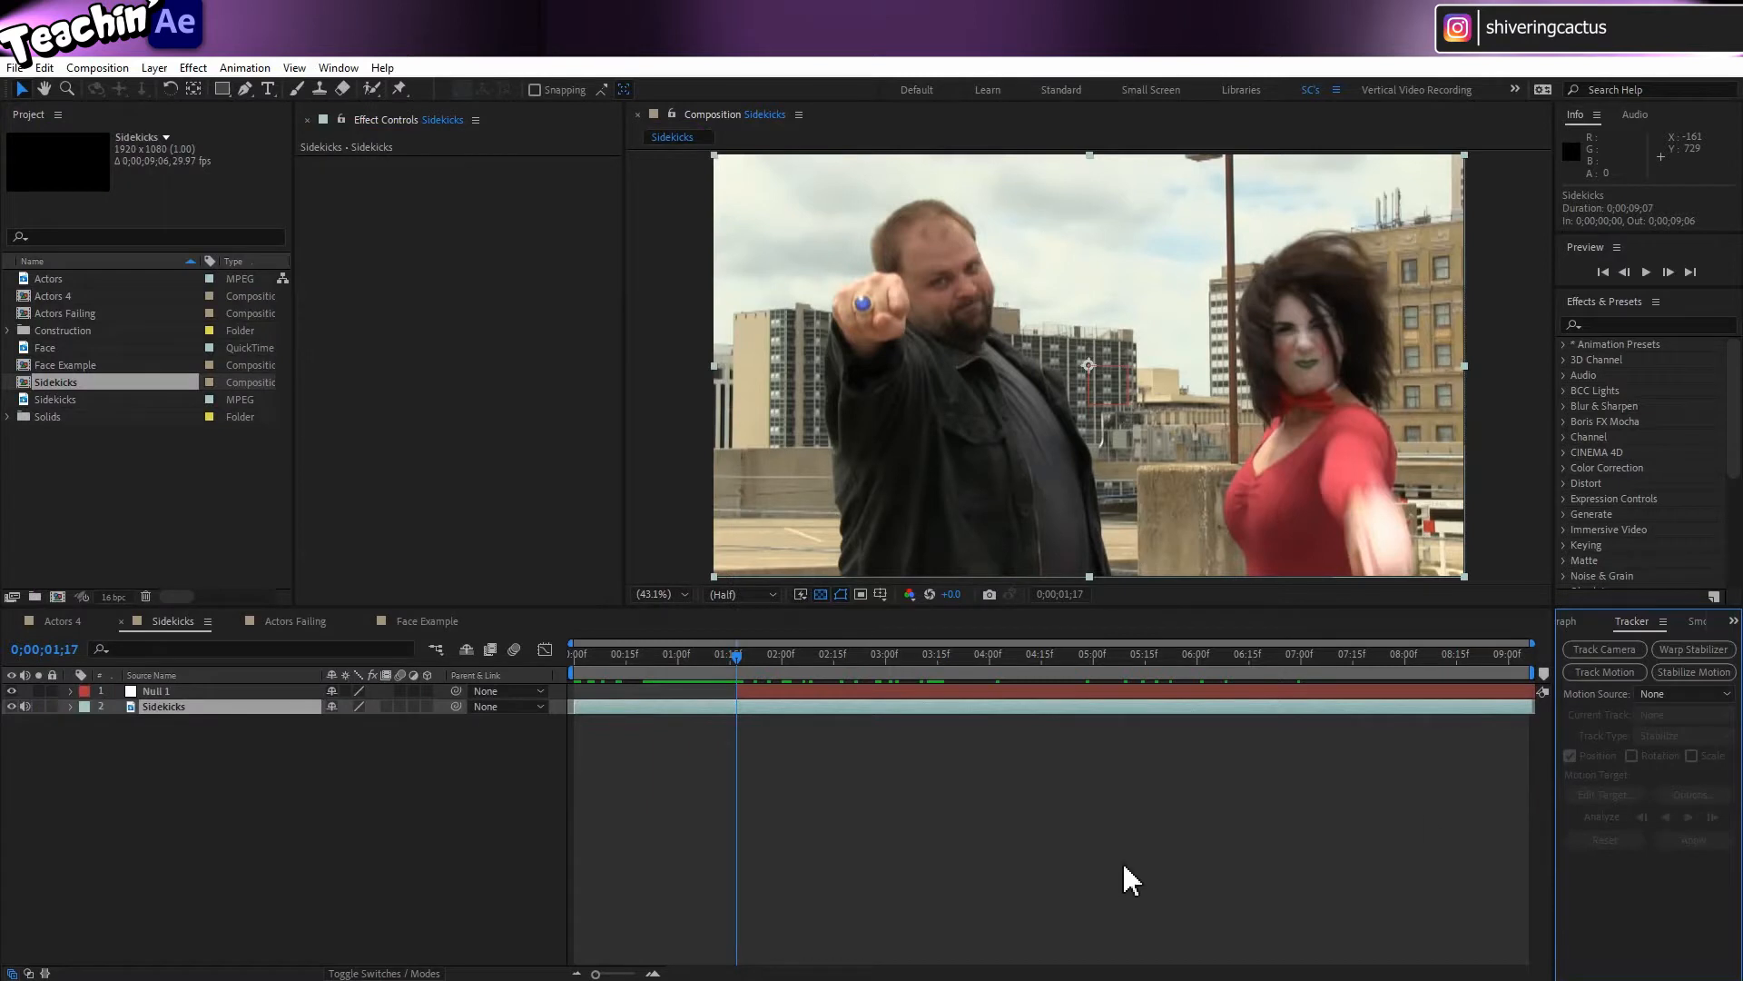
{"action": "left_click", "coordinate": [1611, 673]}
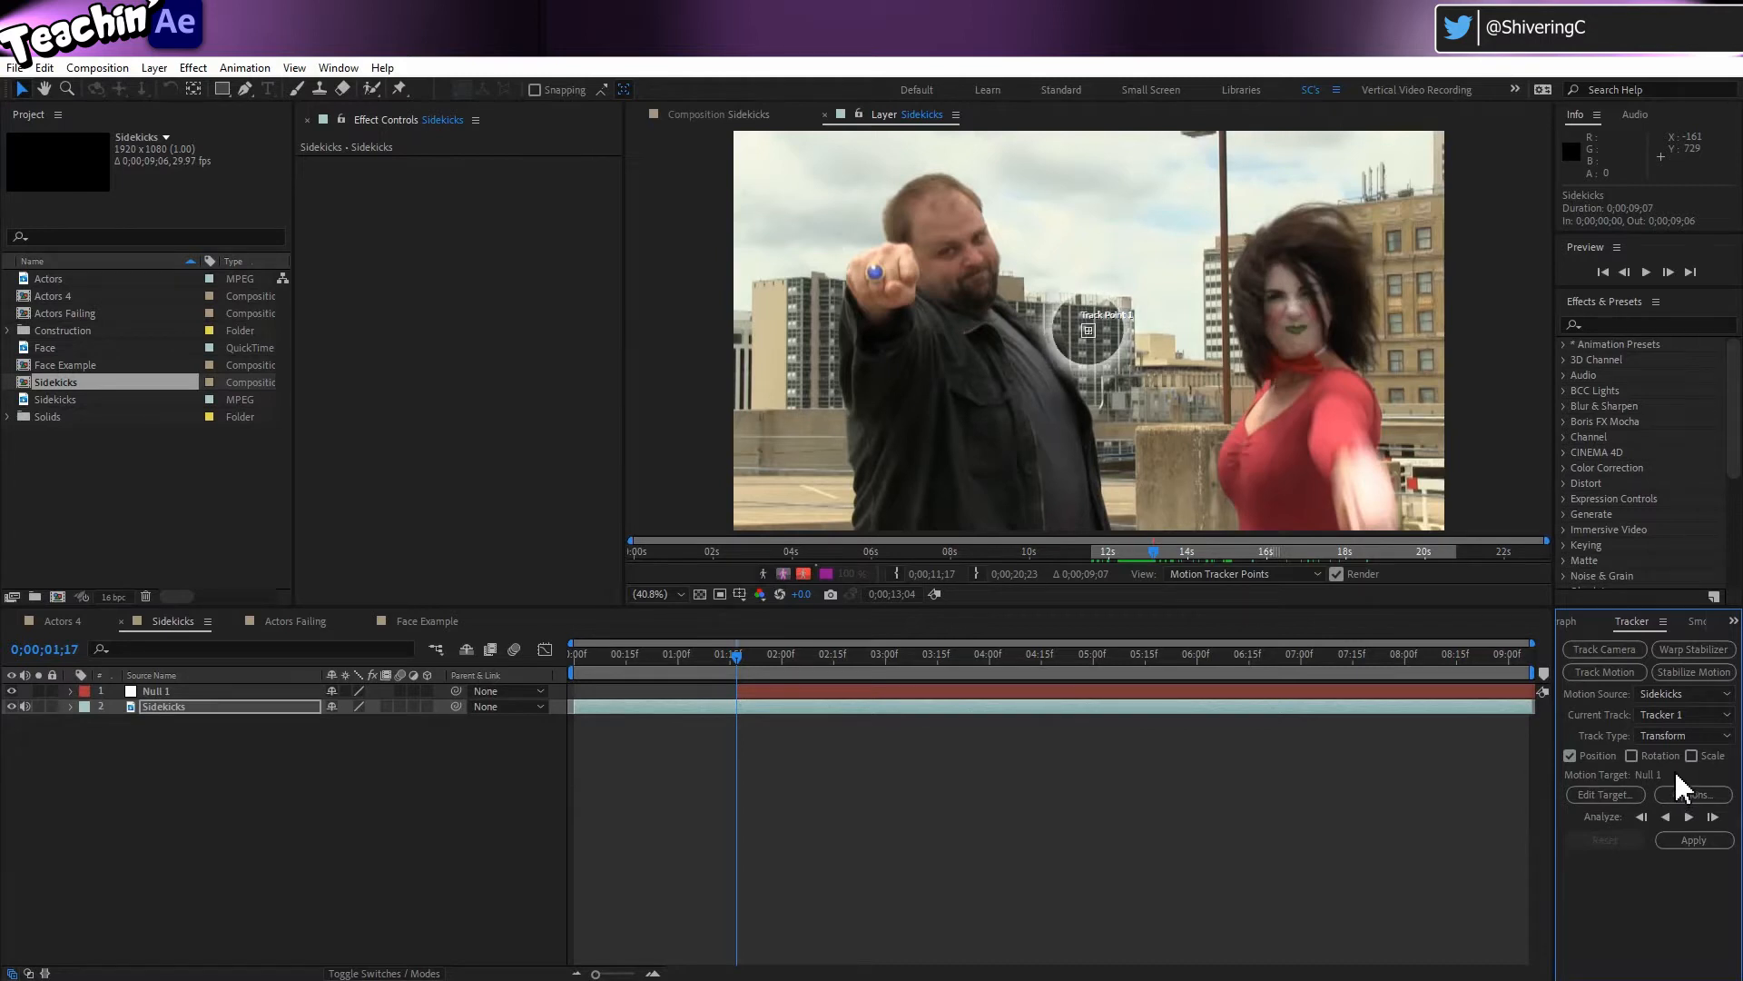
- Enlarge the feature and search regions of Track Point 1 and inspect them up close
{"action": "left_click", "coordinate": [1096, 336]}
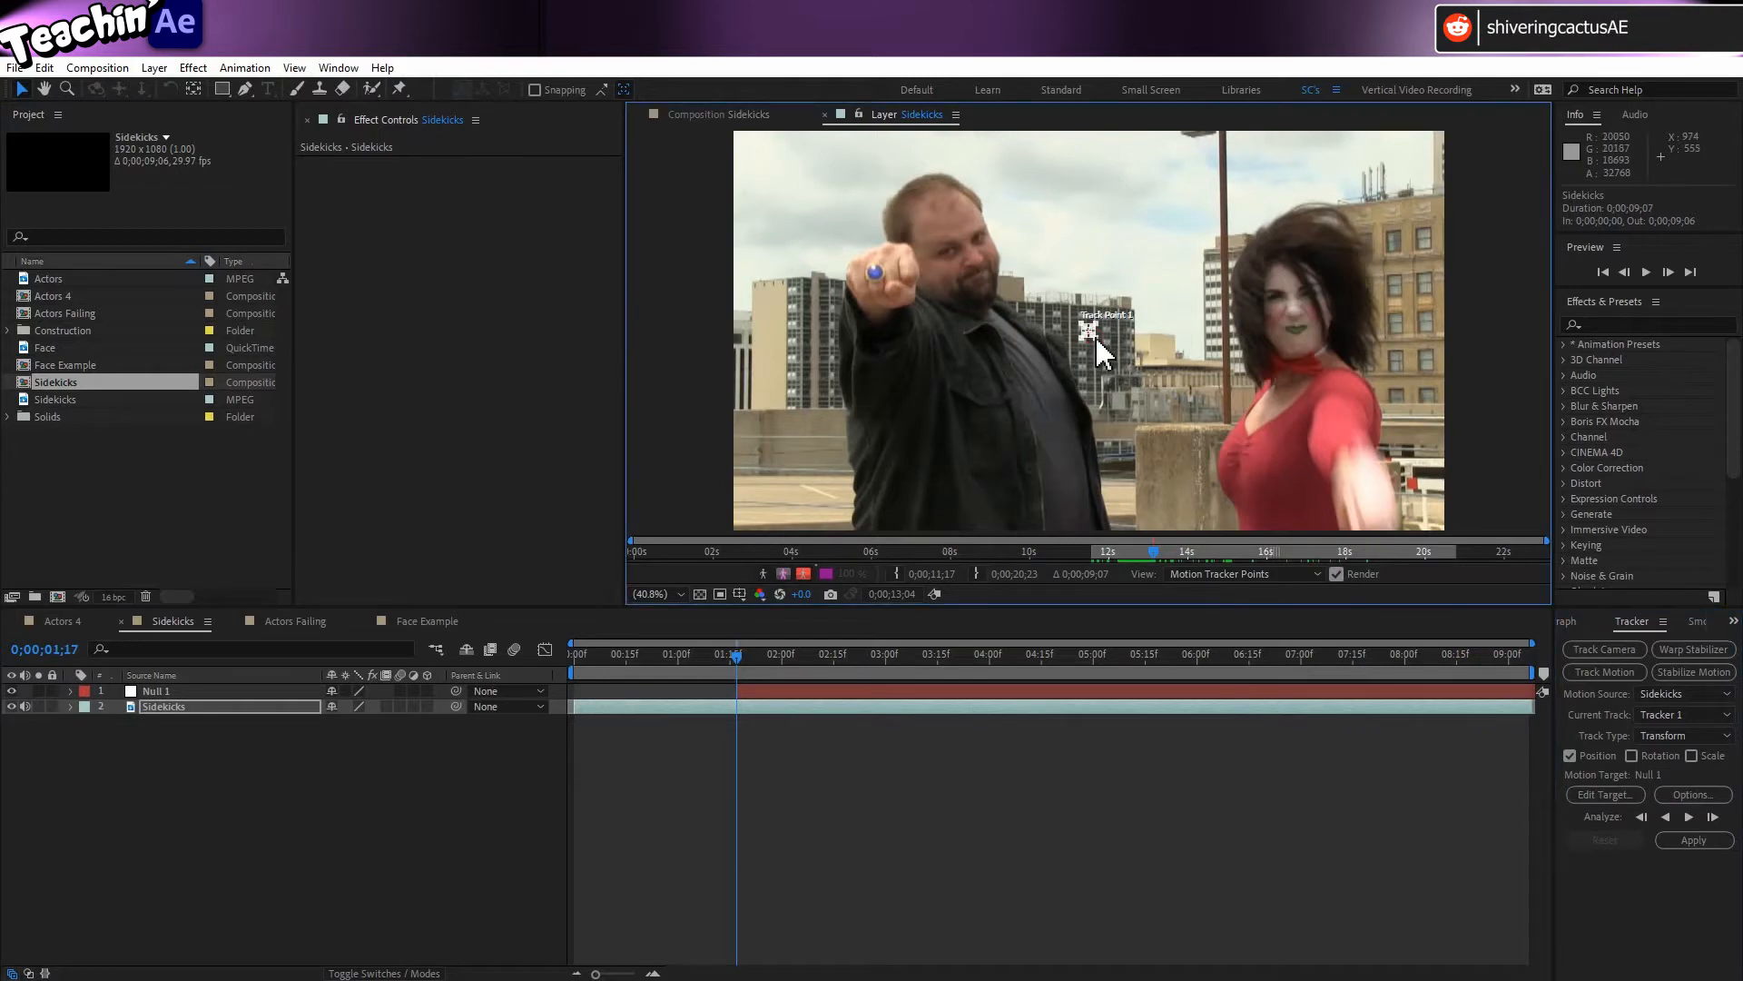
{"action": "mouse_move", "coordinate": [1107, 357]}
{"action": "left_click_drag", "start_coordinate": [1111, 351], "coordinate": [1105, 347]}
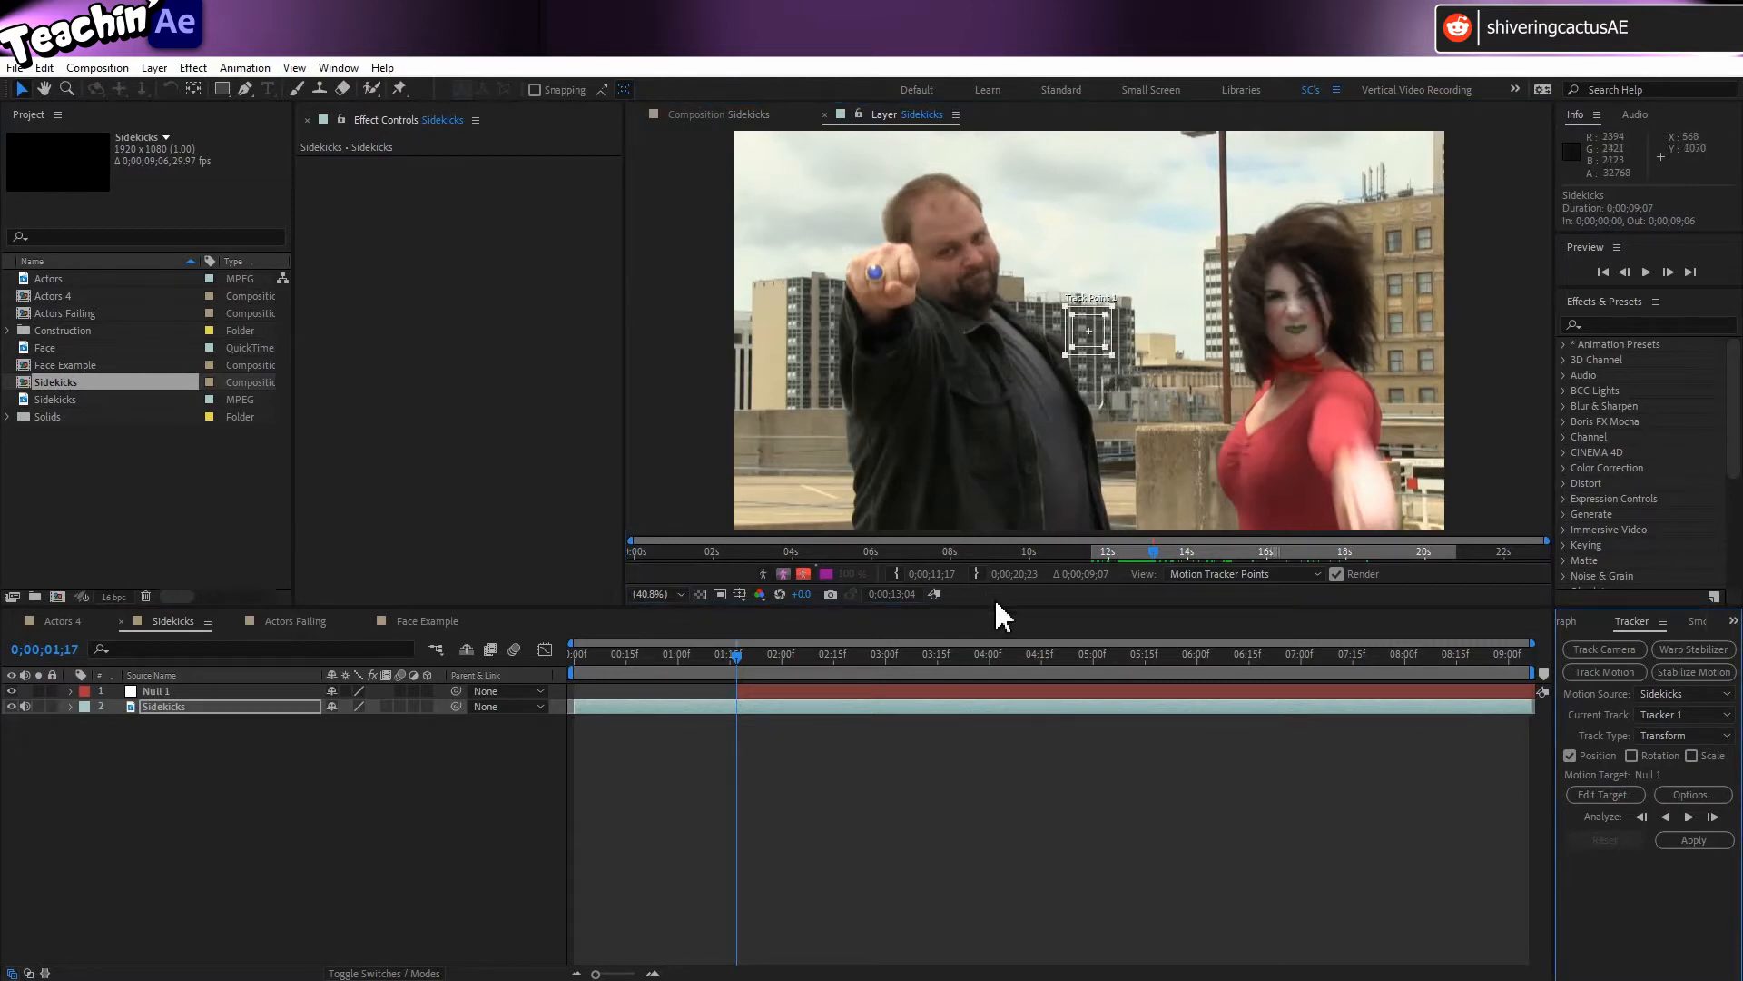
{"action": "scroll", "coordinate": [1096, 361], "scroll_direction": "up", "scroll_amount": 1}
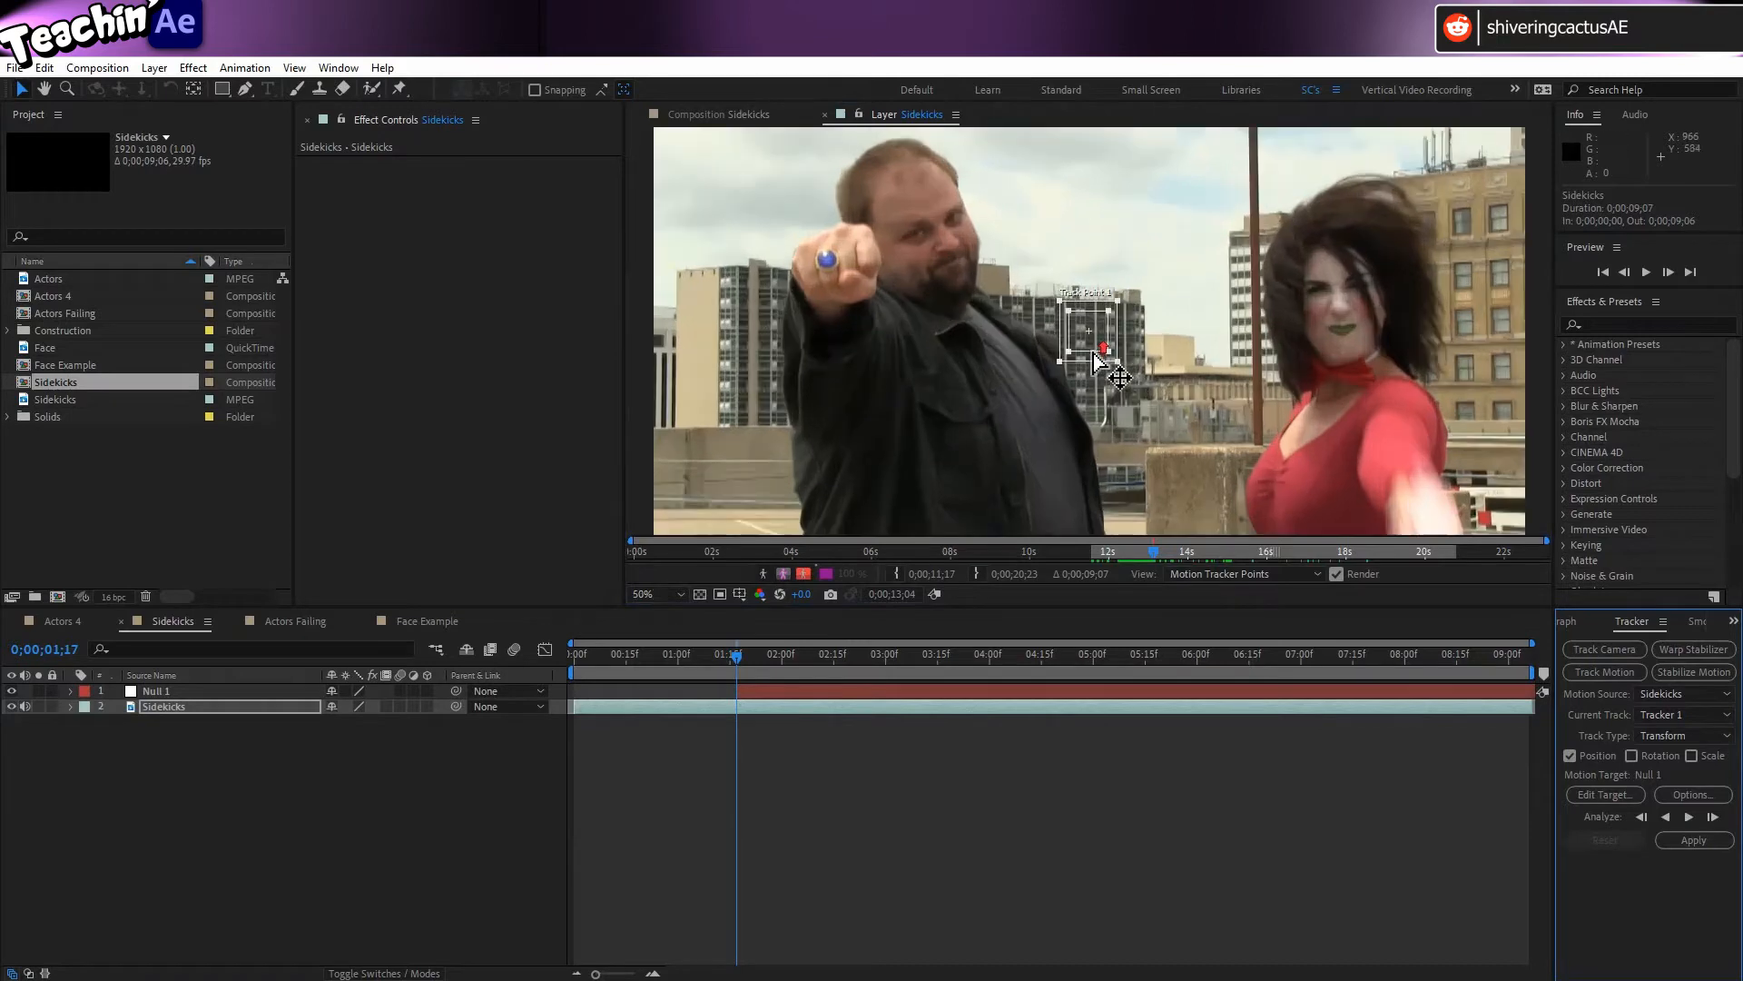
{"action": "scroll", "coordinate": [1095, 359], "scroll_direction": "up", "scroll_amount": 4}
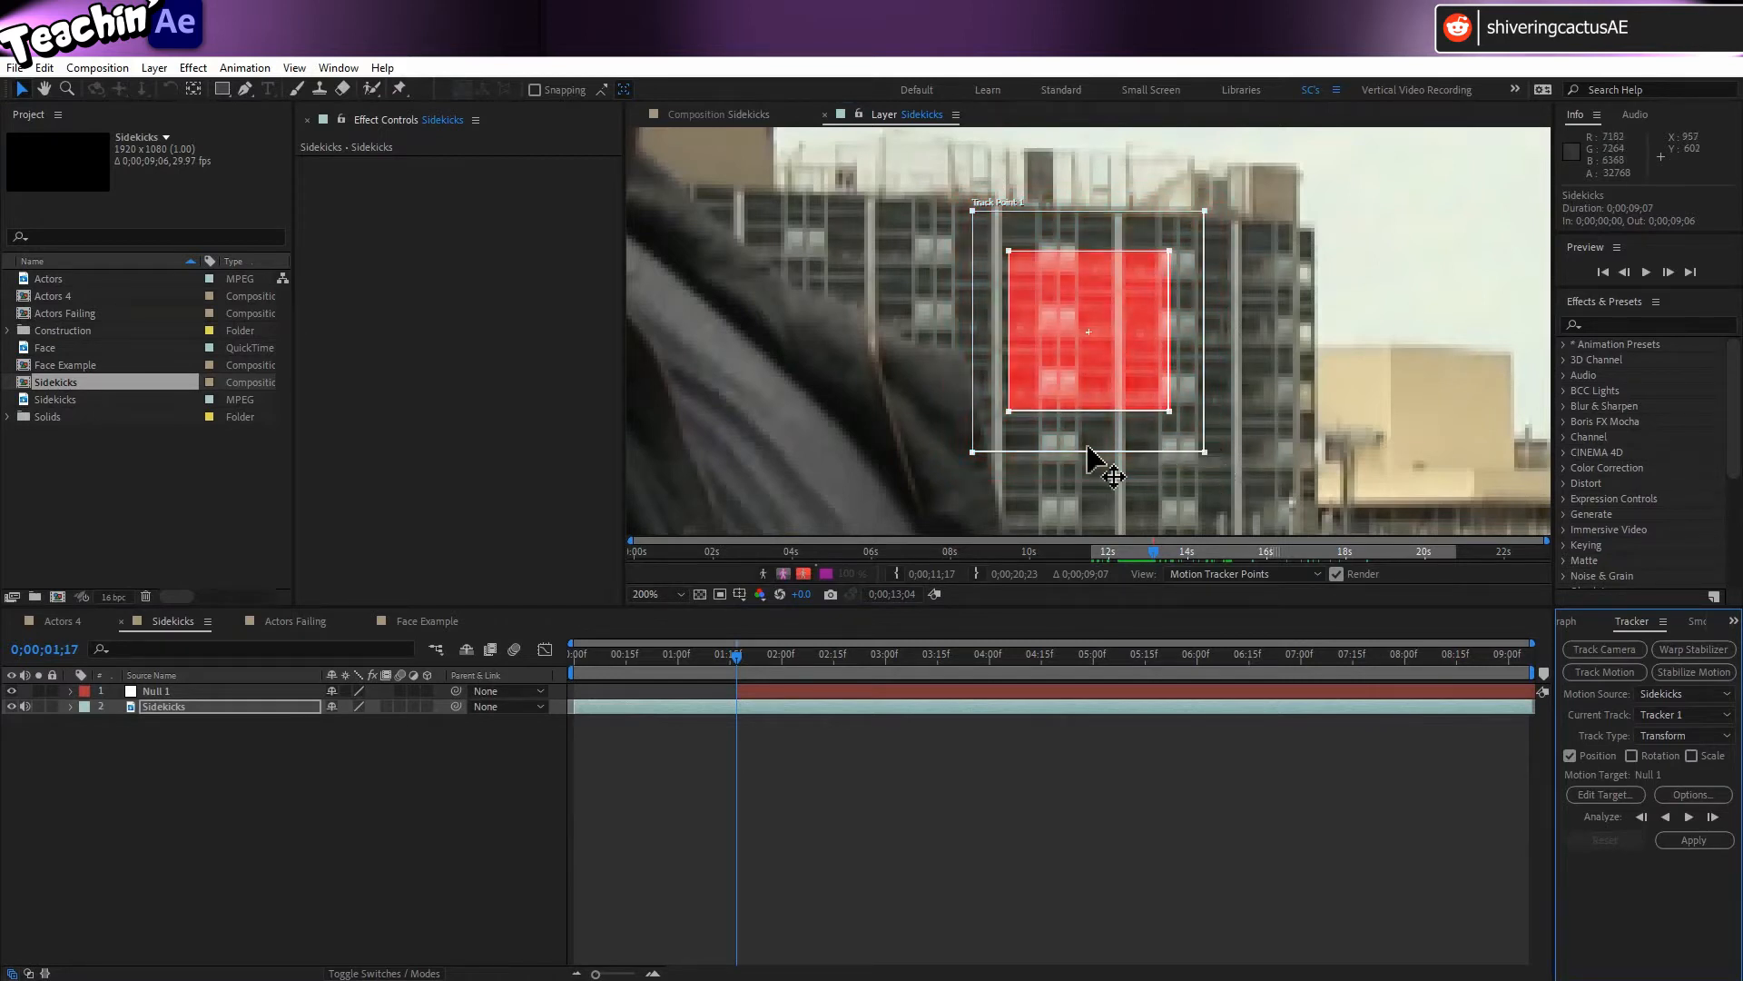
{"action": "key", "text": "comma"}
{"action": "key", "text": "comma"}
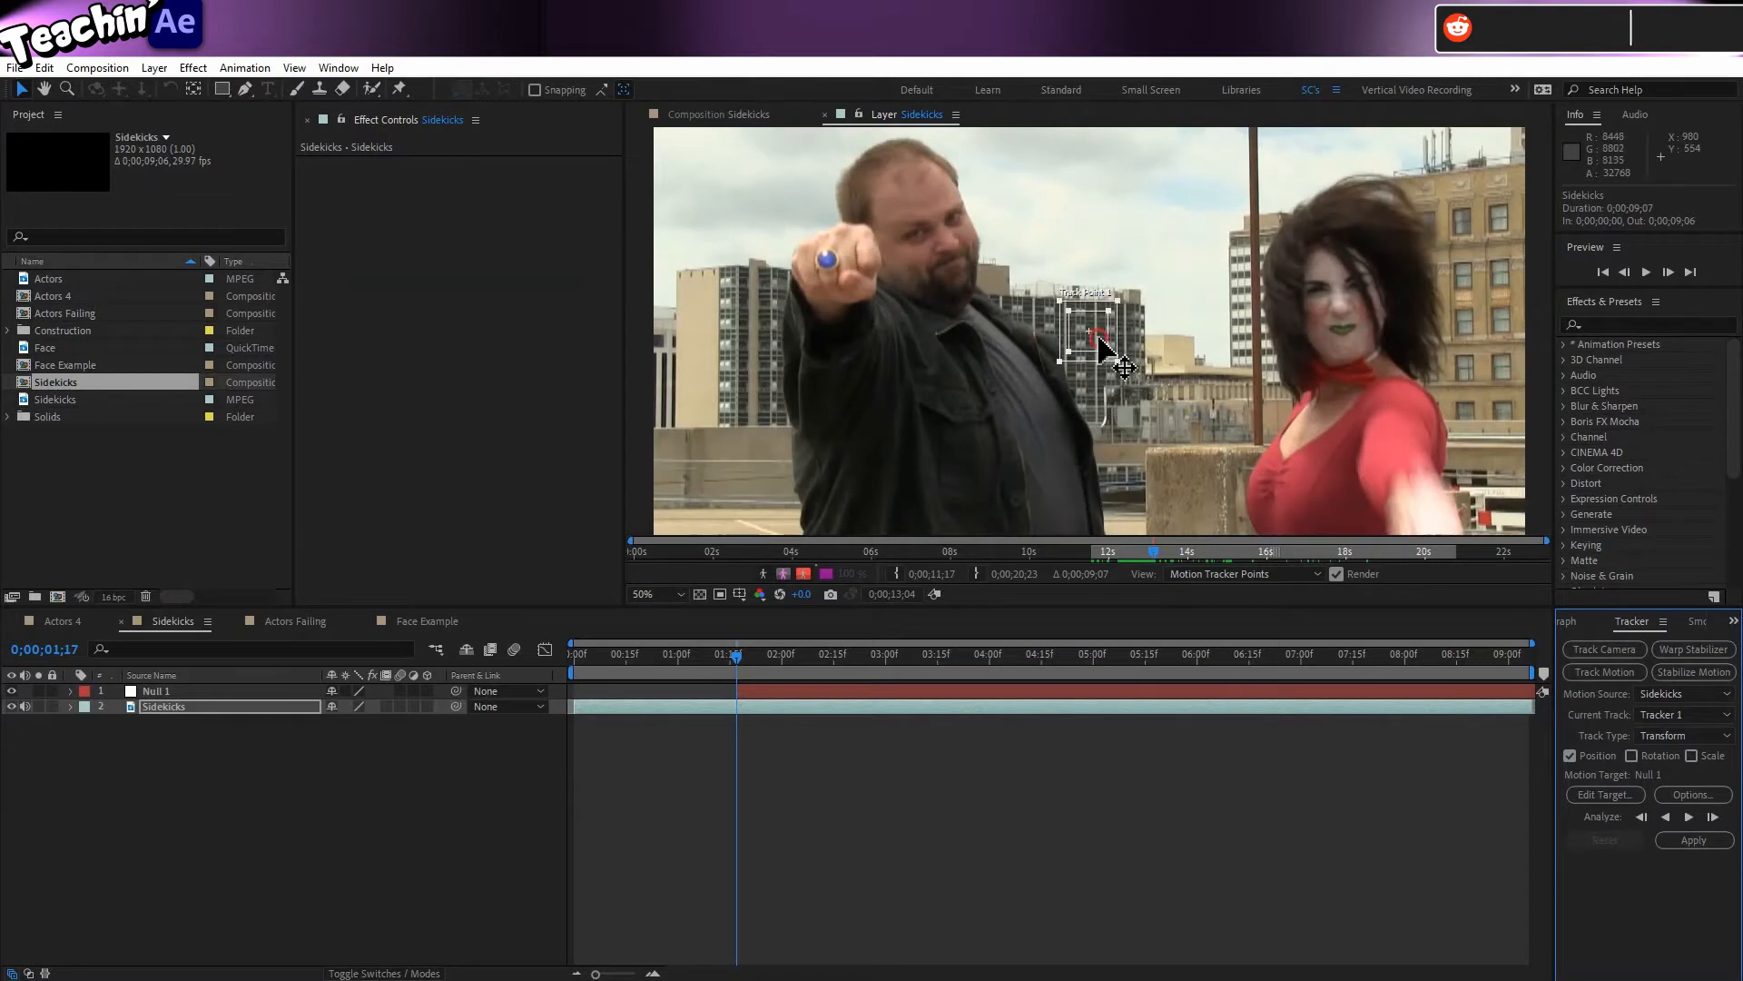
- Place Track Point 1 on the man's blue ring and tighten its feature region around the gem
{"action": "left_click_drag", "start_coordinate": [1099, 339], "coordinate": [837, 266]}
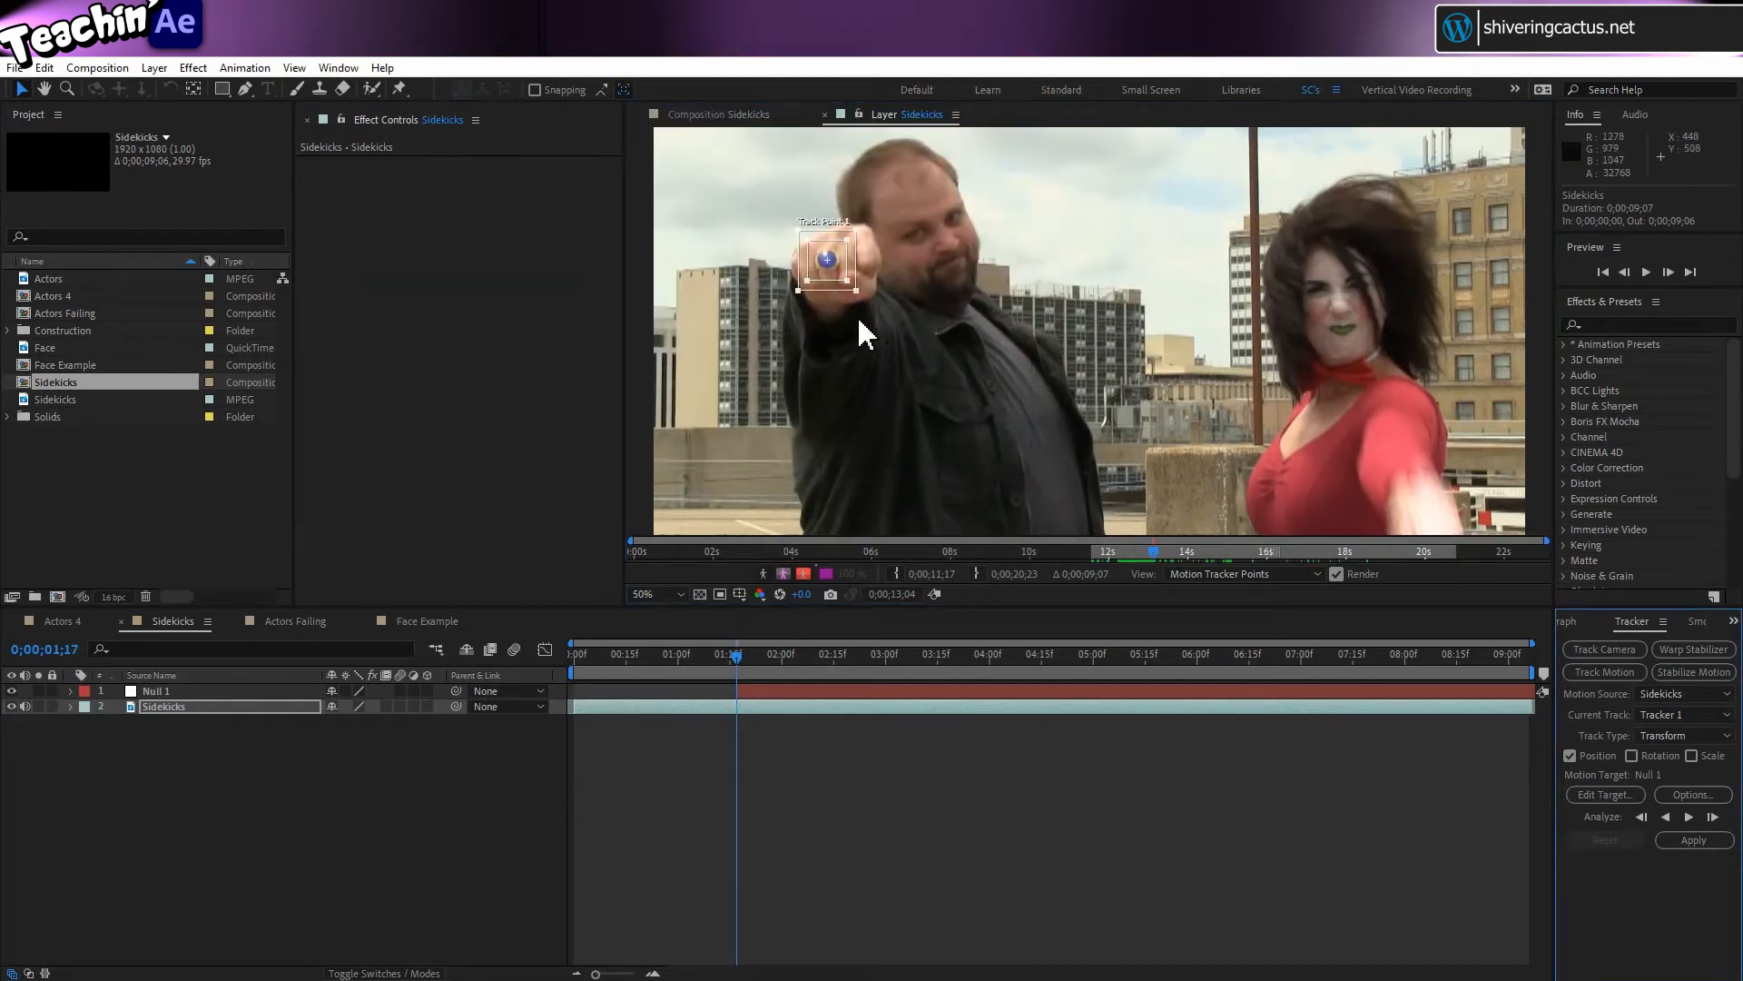
{"action": "scroll", "coordinate": [824, 289], "scroll_direction": "up", "scroll_amount": 4}
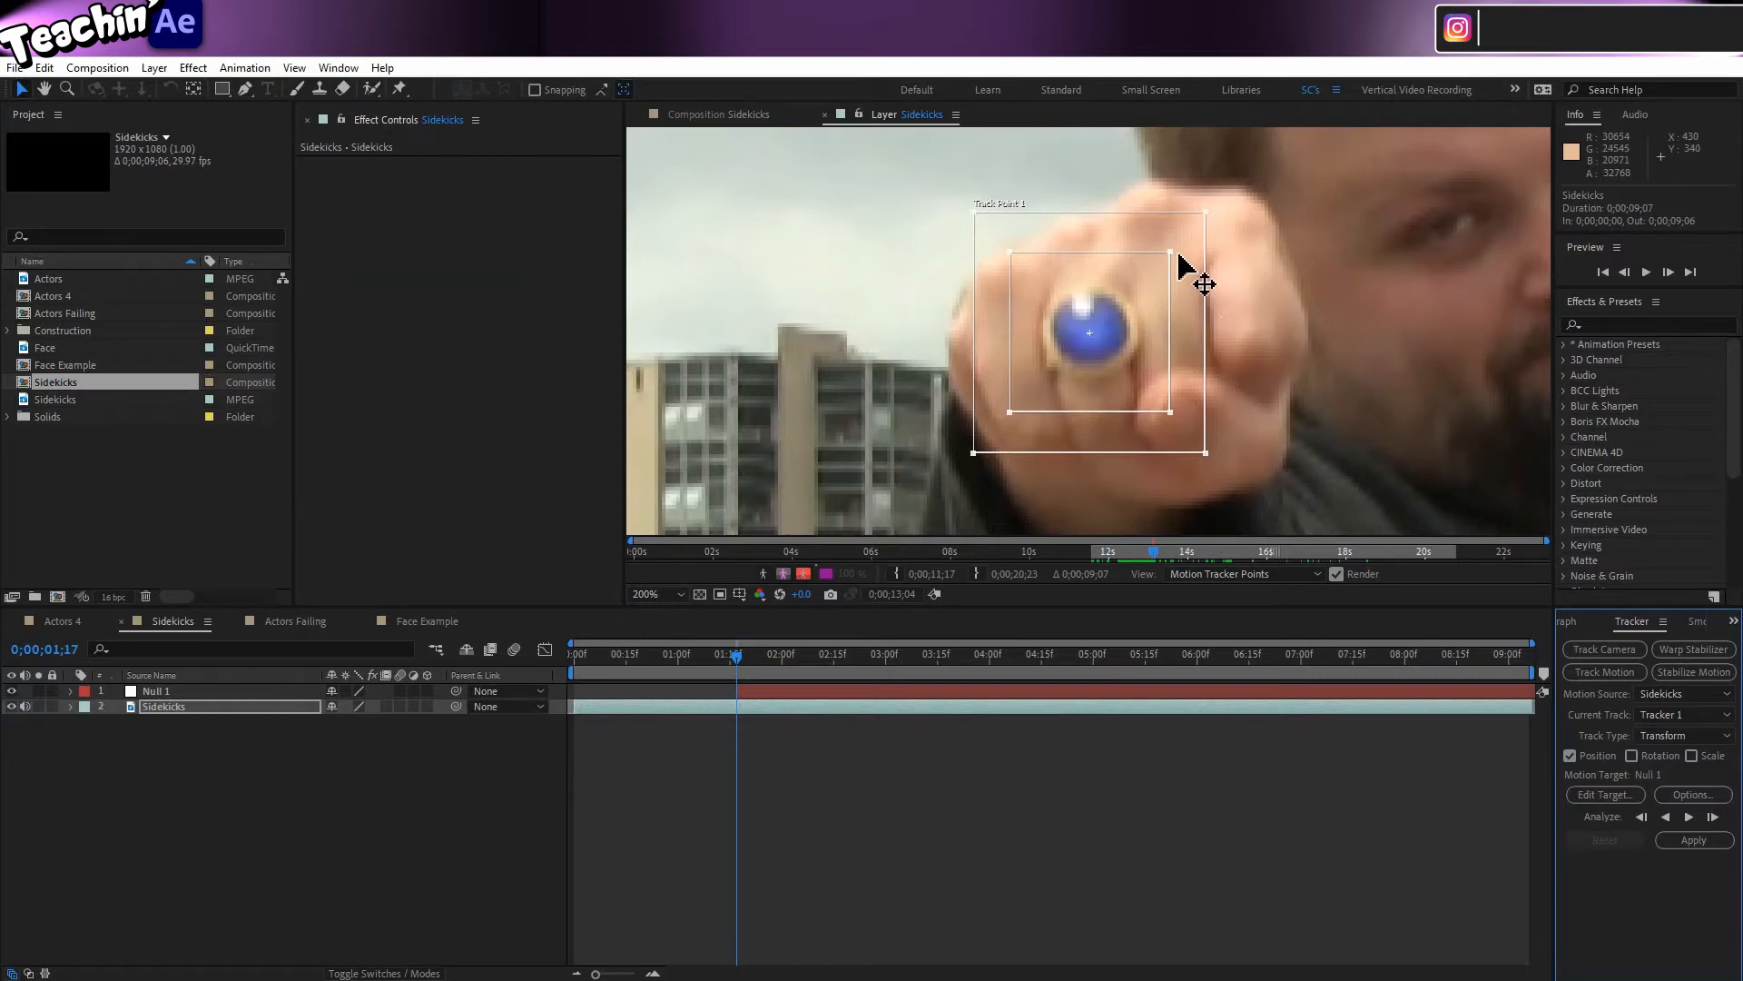
{"action": "left_click_drag", "start_coordinate": [1172, 253], "coordinate": [1141, 283]}
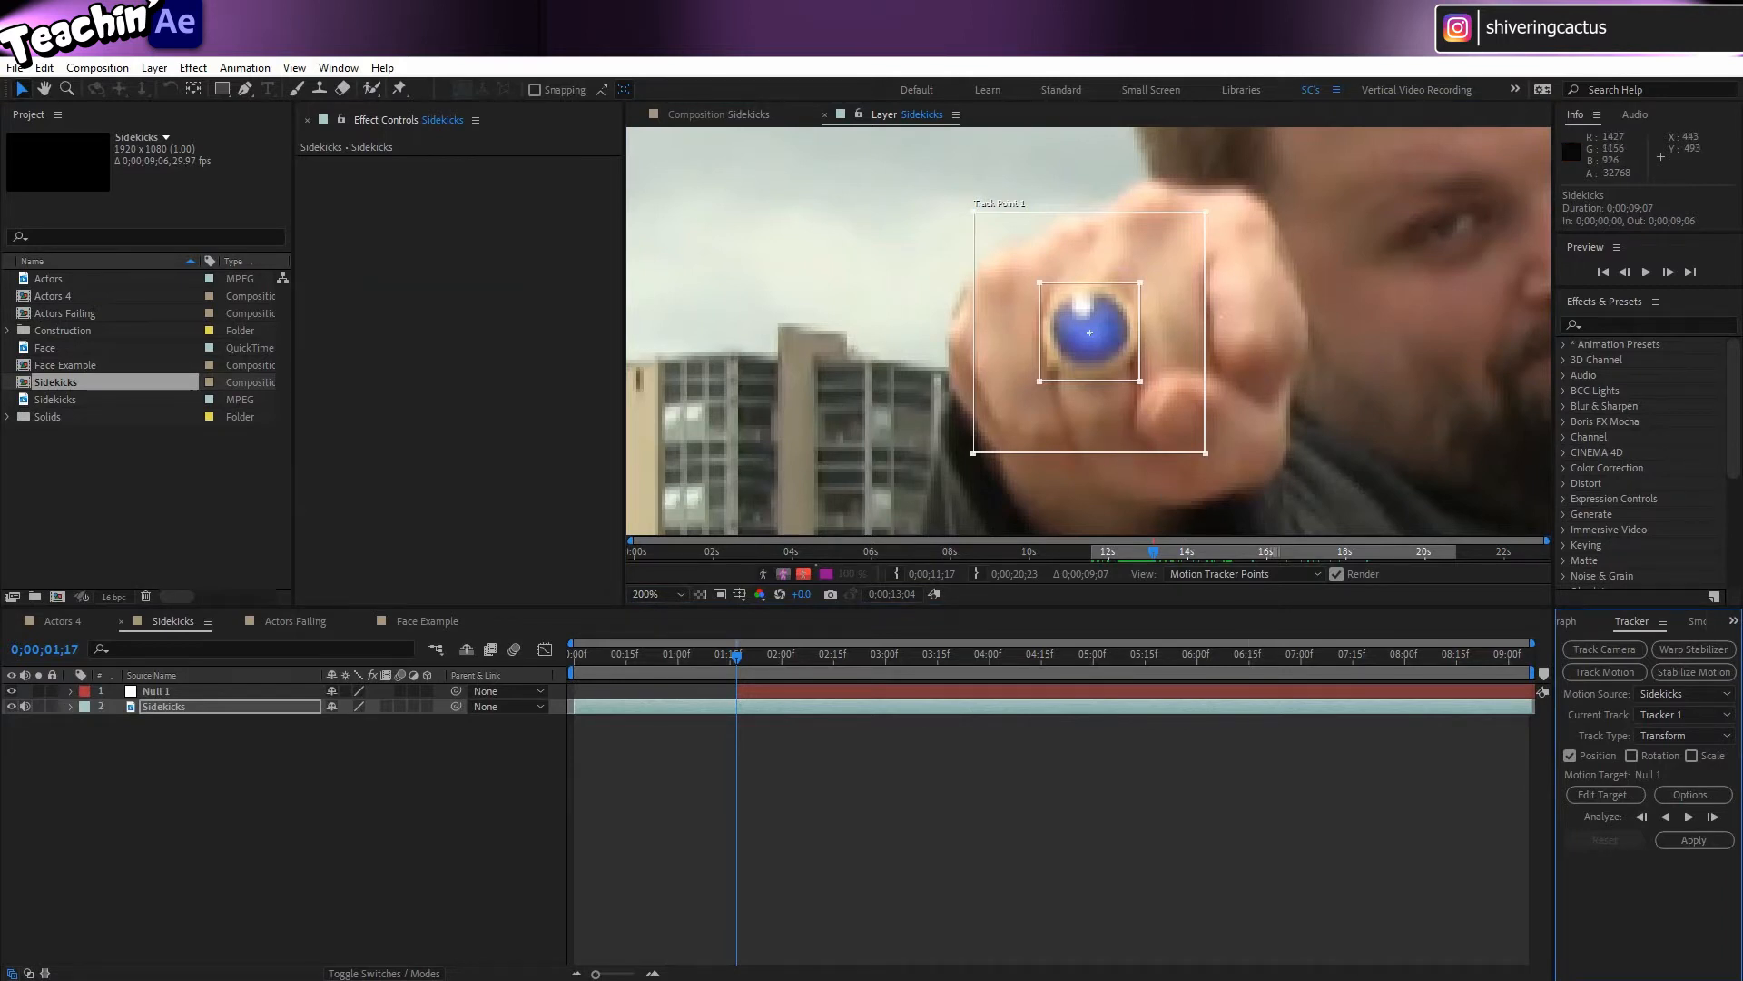
- Accept the motion tracker options with the Luminance channel and analyze the ring forward one frame at a time to 0;00;01;26
{"action": "left_click", "coordinate": [1712, 799]}
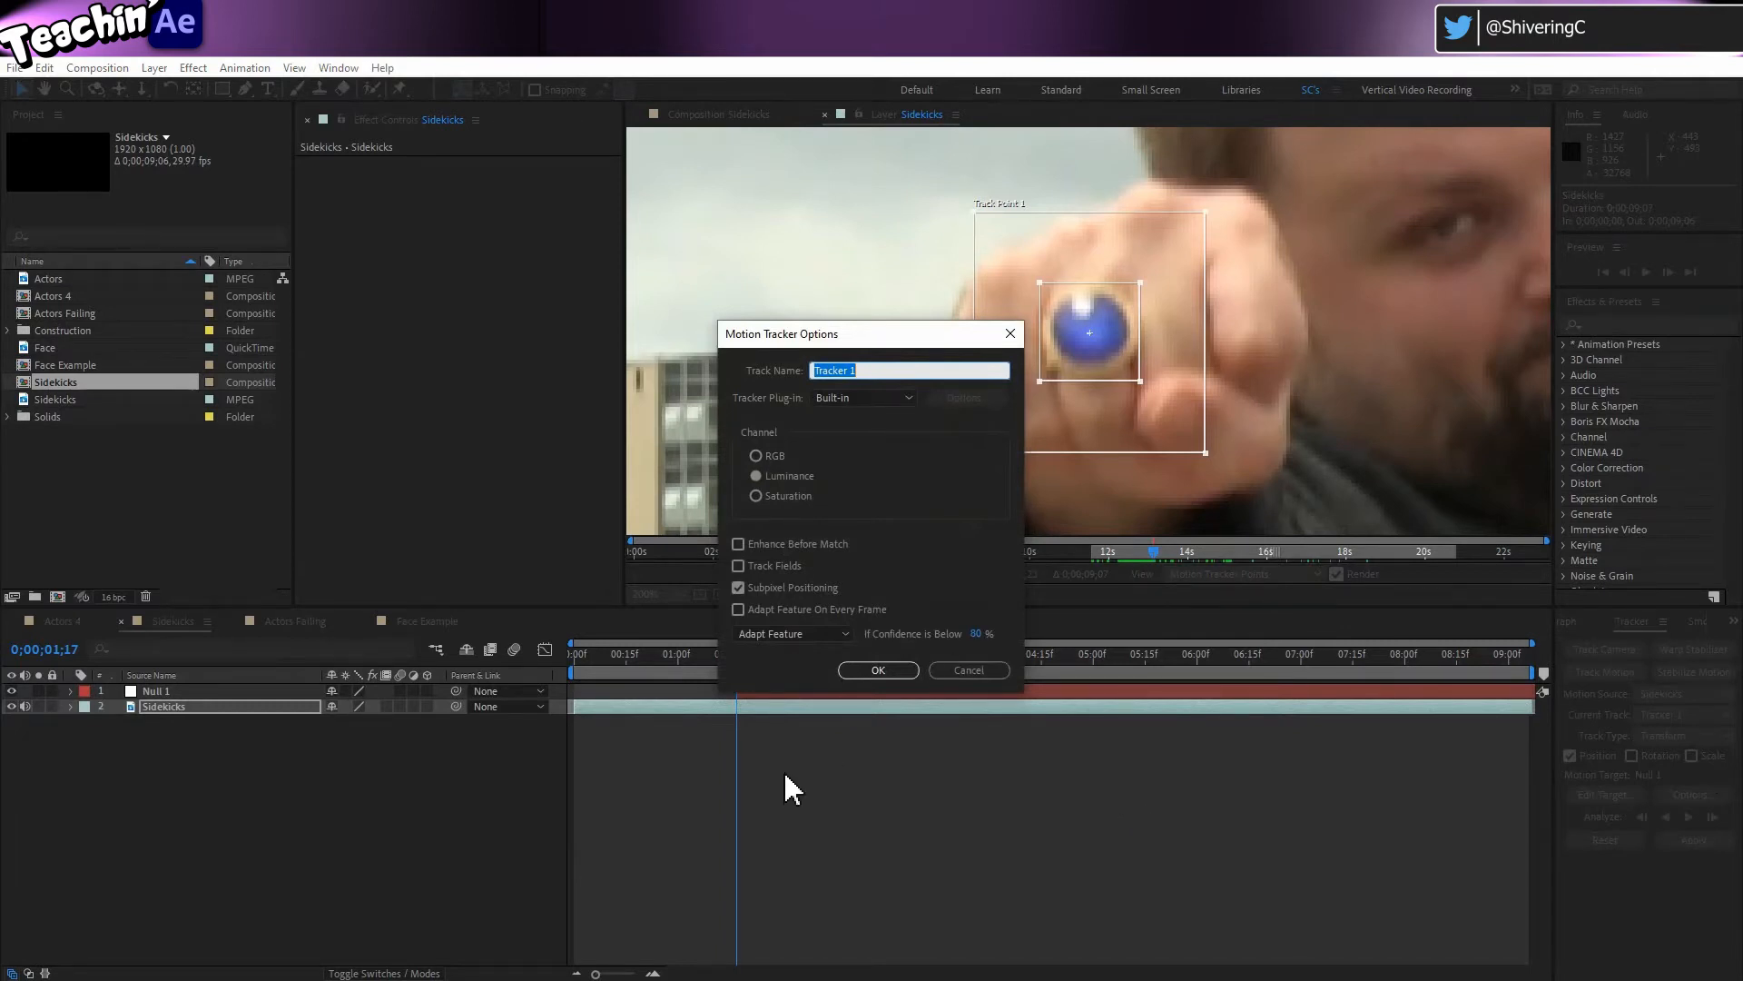
{"action": "left_click", "coordinate": [898, 669]}
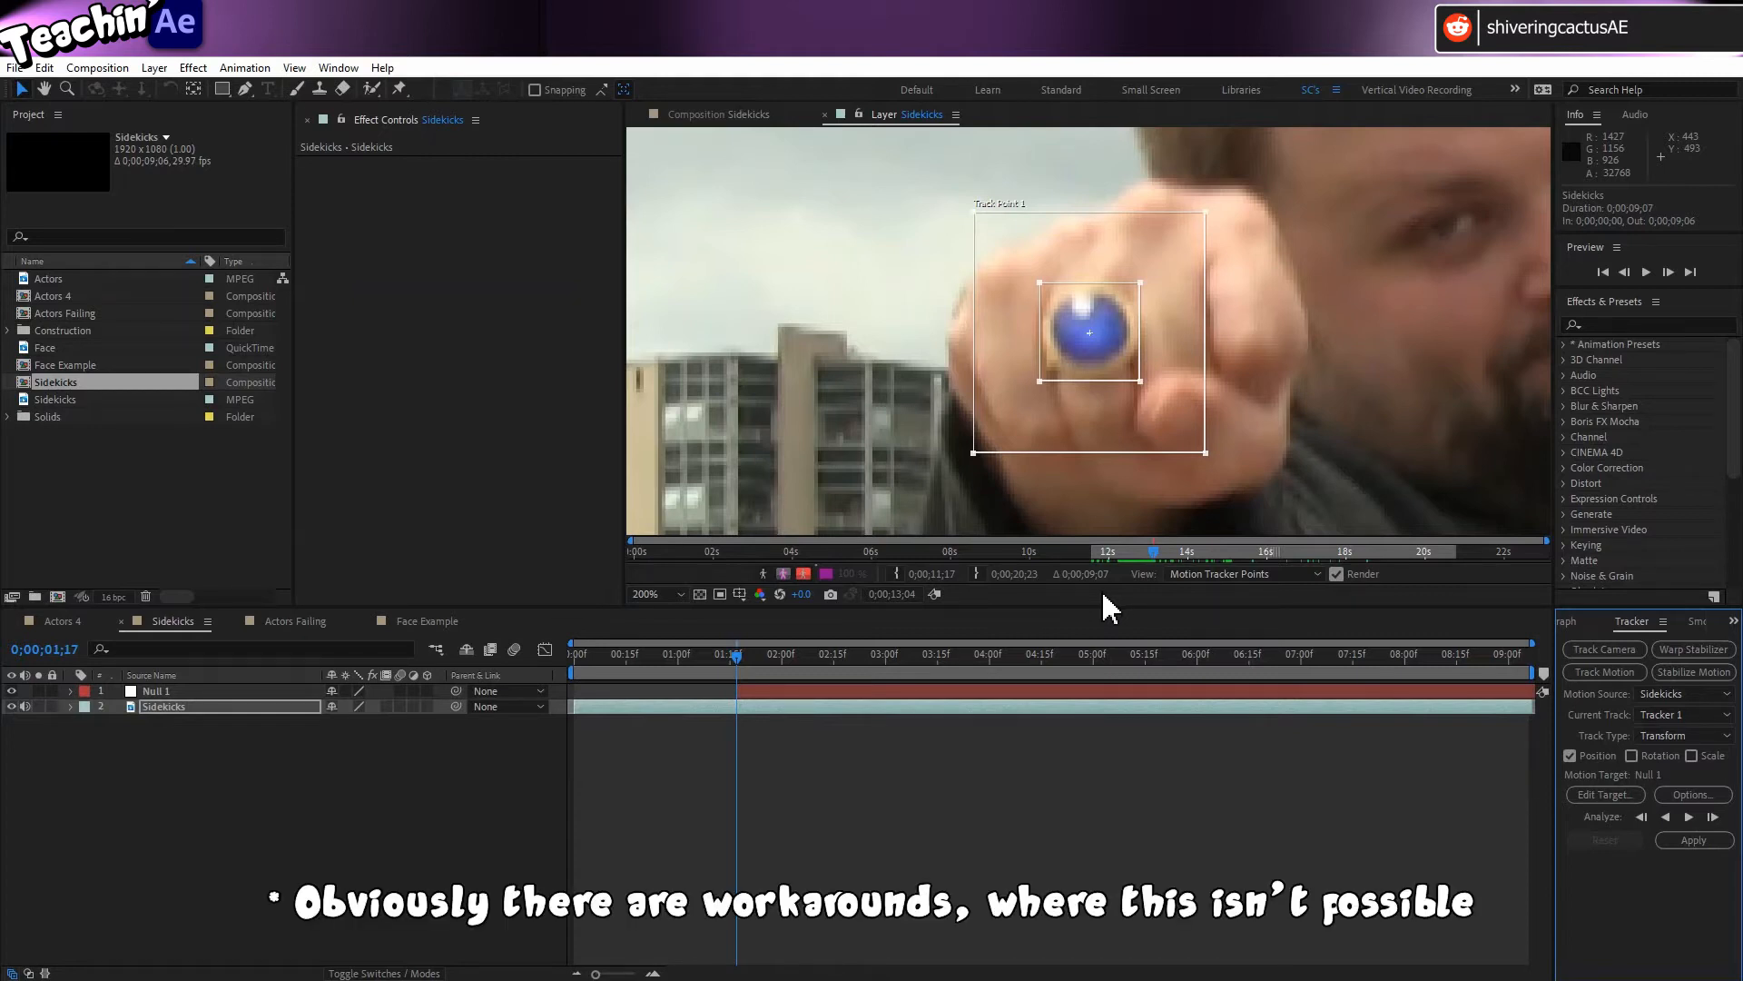
{"action": "left_click", "coordinate": [1714, 817]}
{"action": "left_click", "coordinate": [1713, 818]}
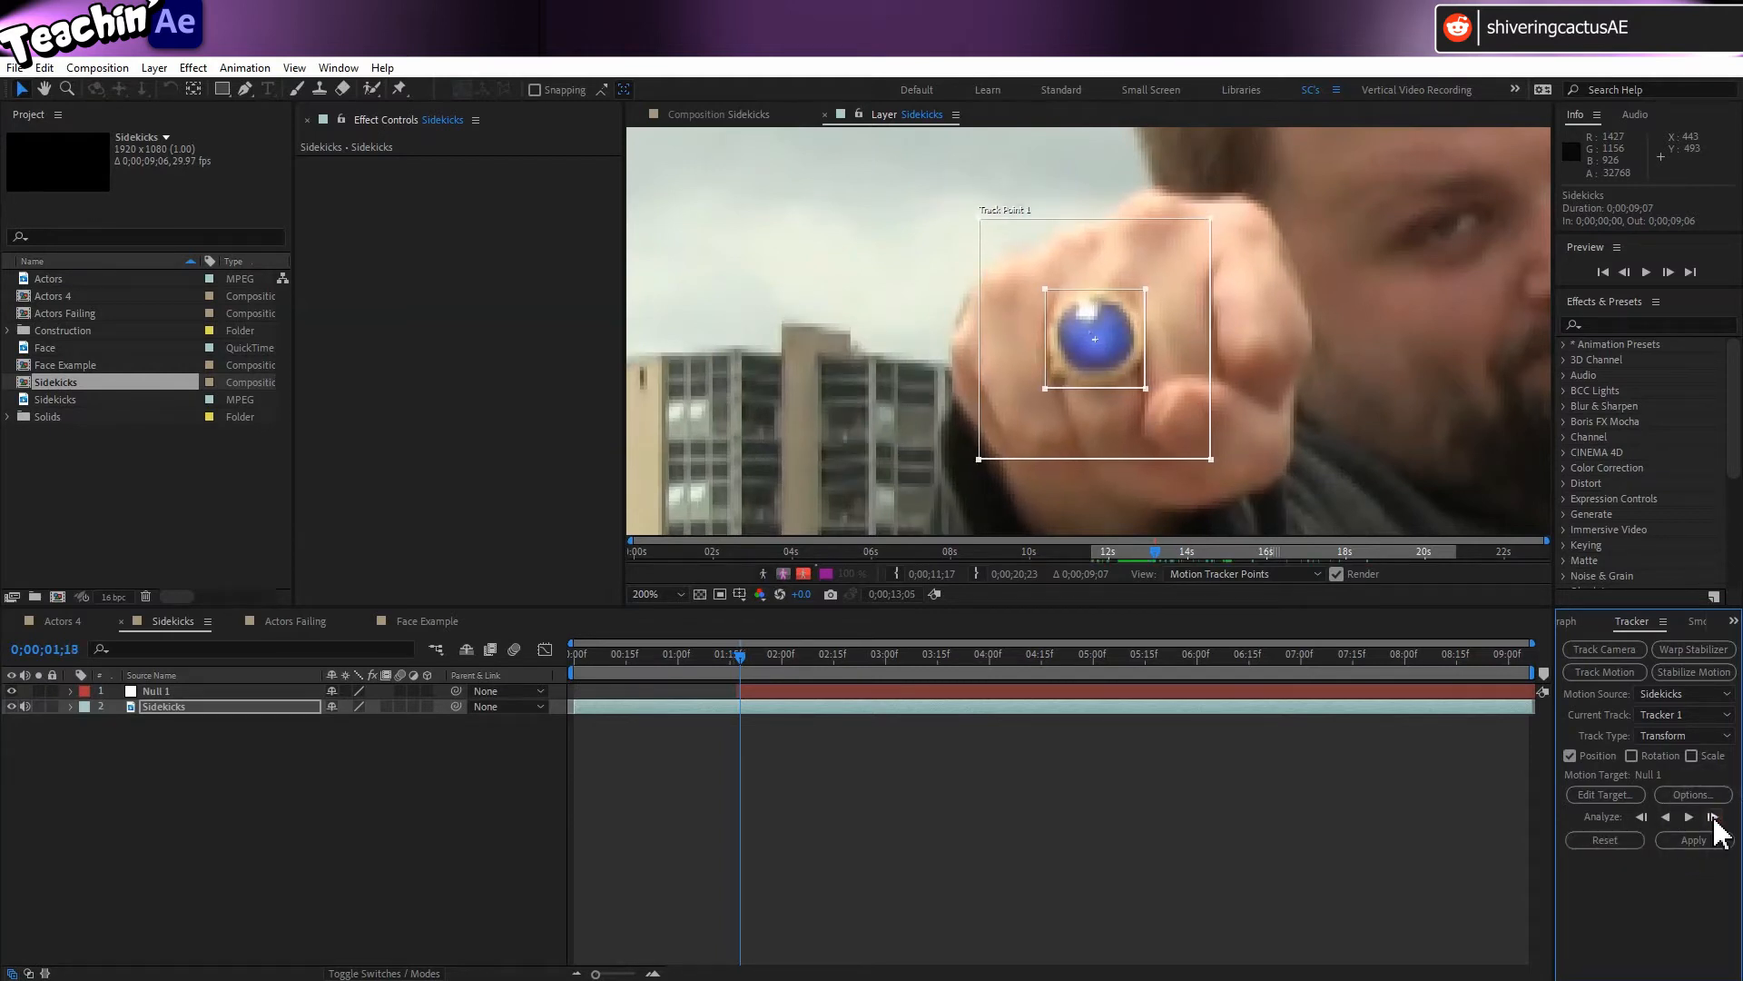
{"action": "left_click", "coordinate": [1714, 817]}
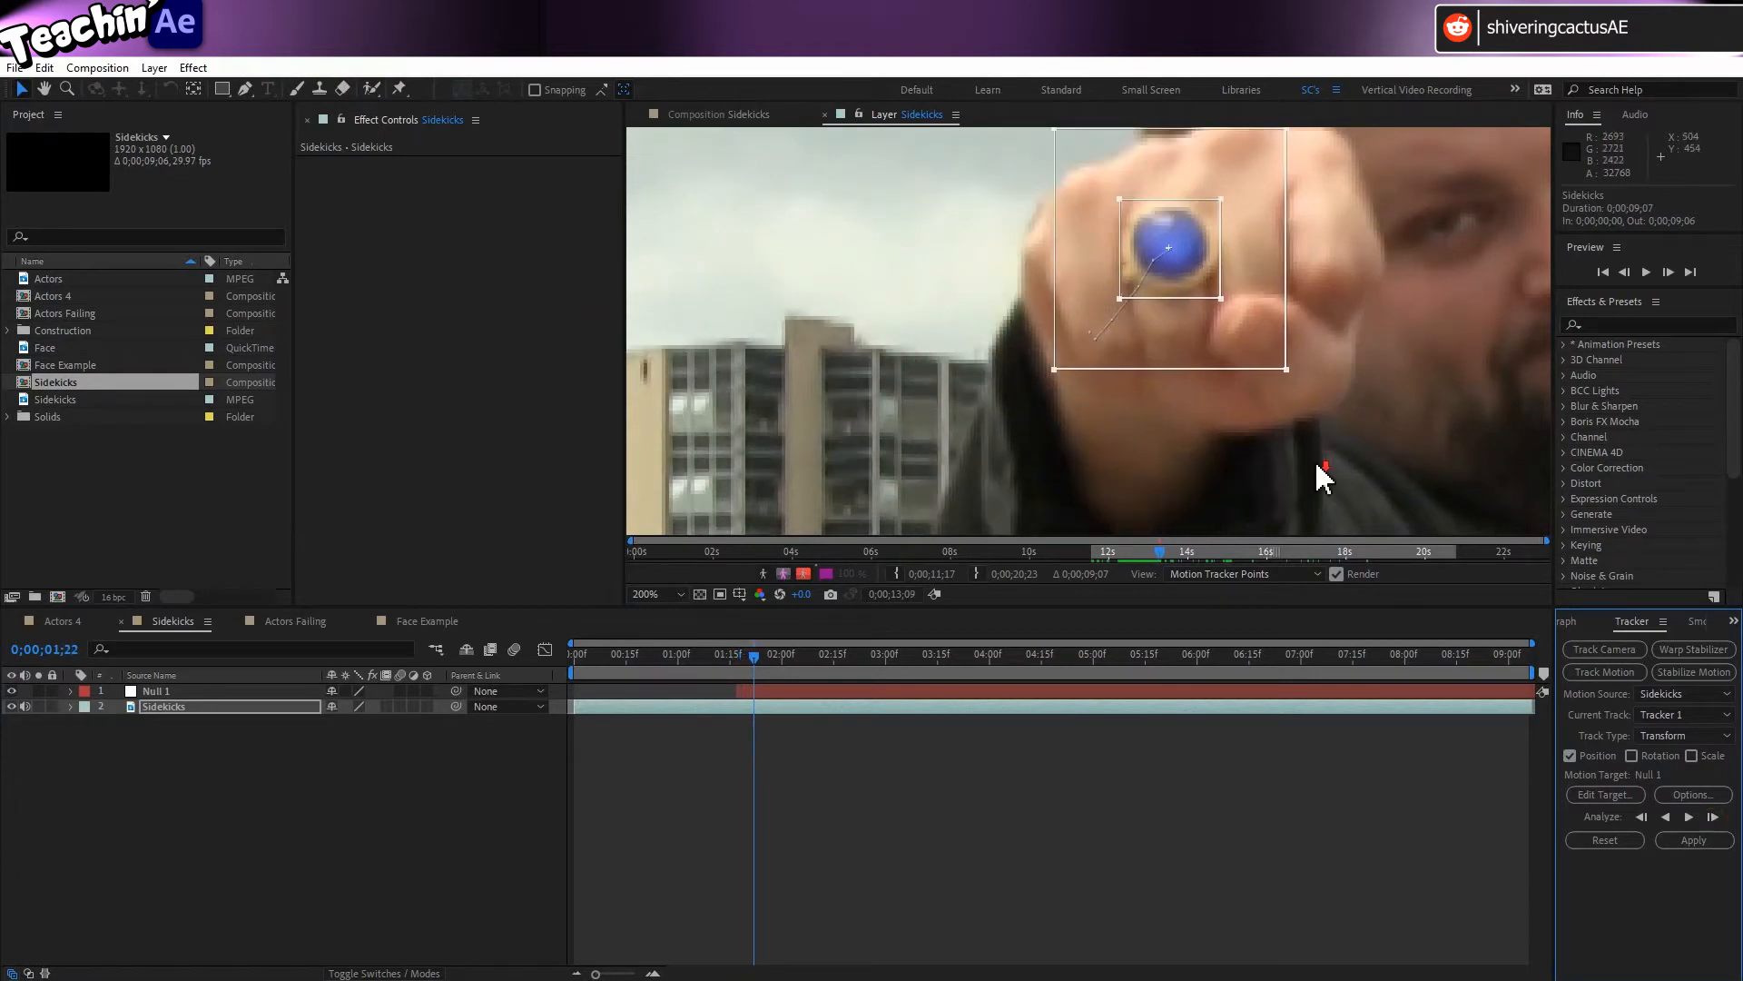
{"action": "scroll", "coordinate": [1319, 465], "scroll_direction": "down", "scroll_amount": 4}
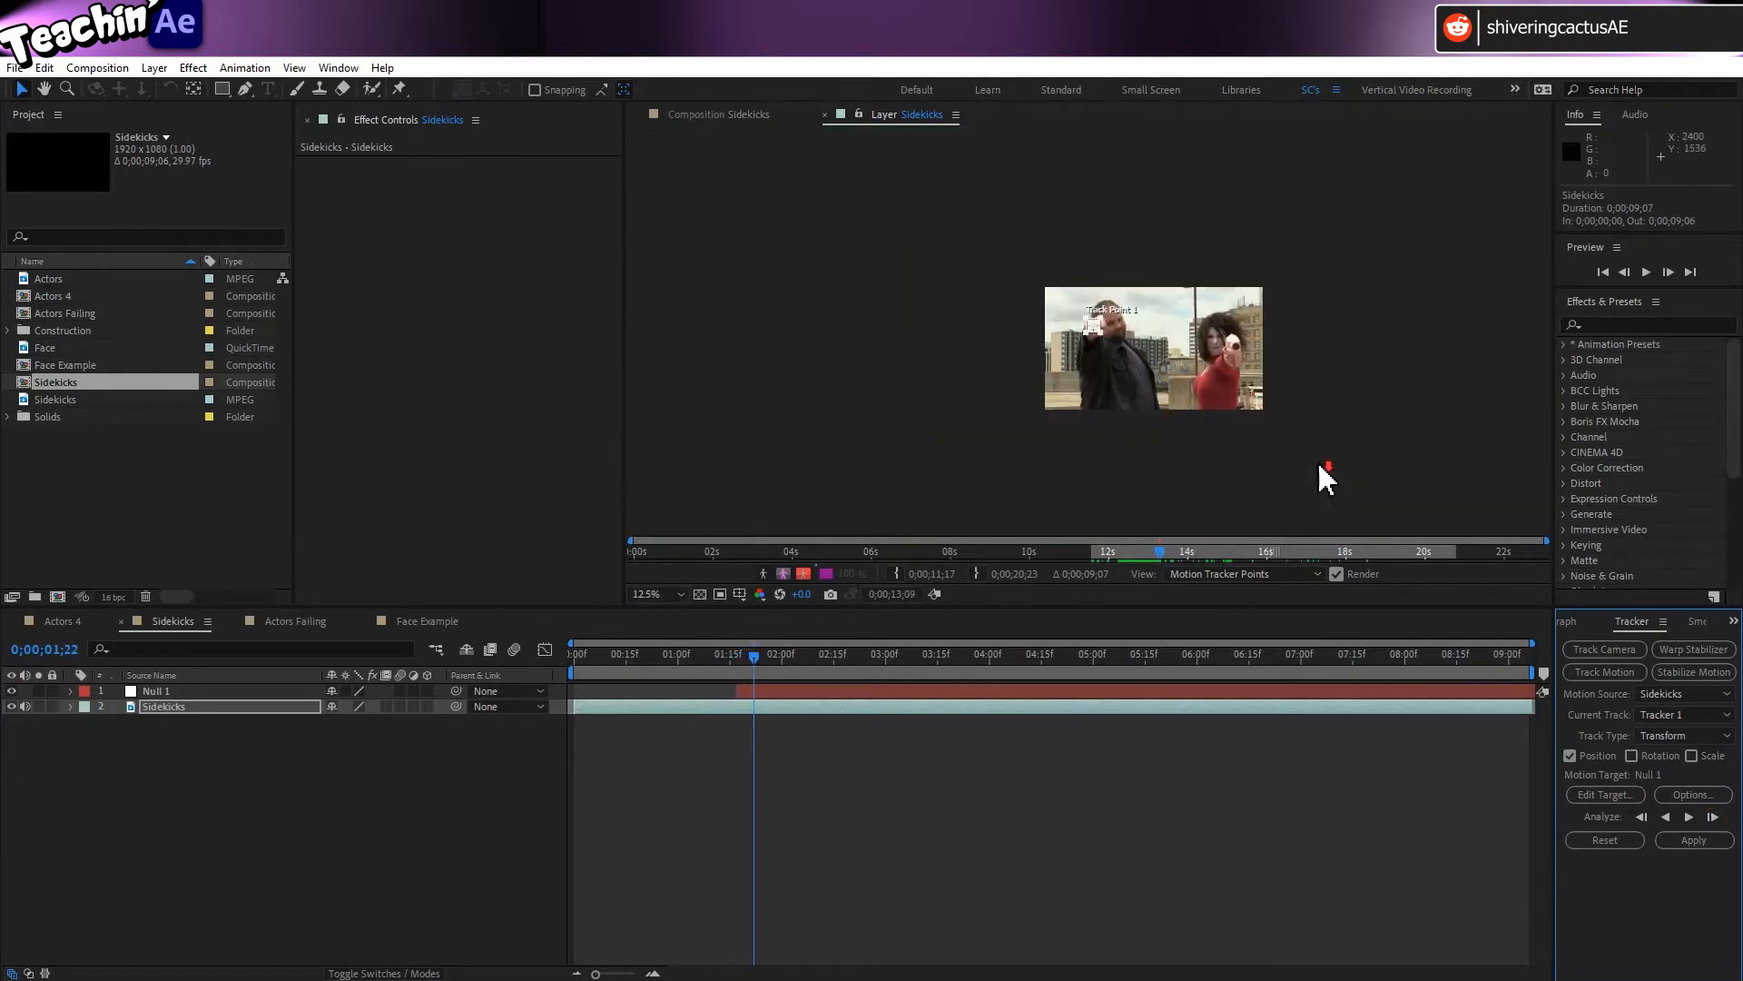
{"action": "scroll", "coordinate": [1318, 465], "scroll_direction": "up", "scroll_amount": 2}
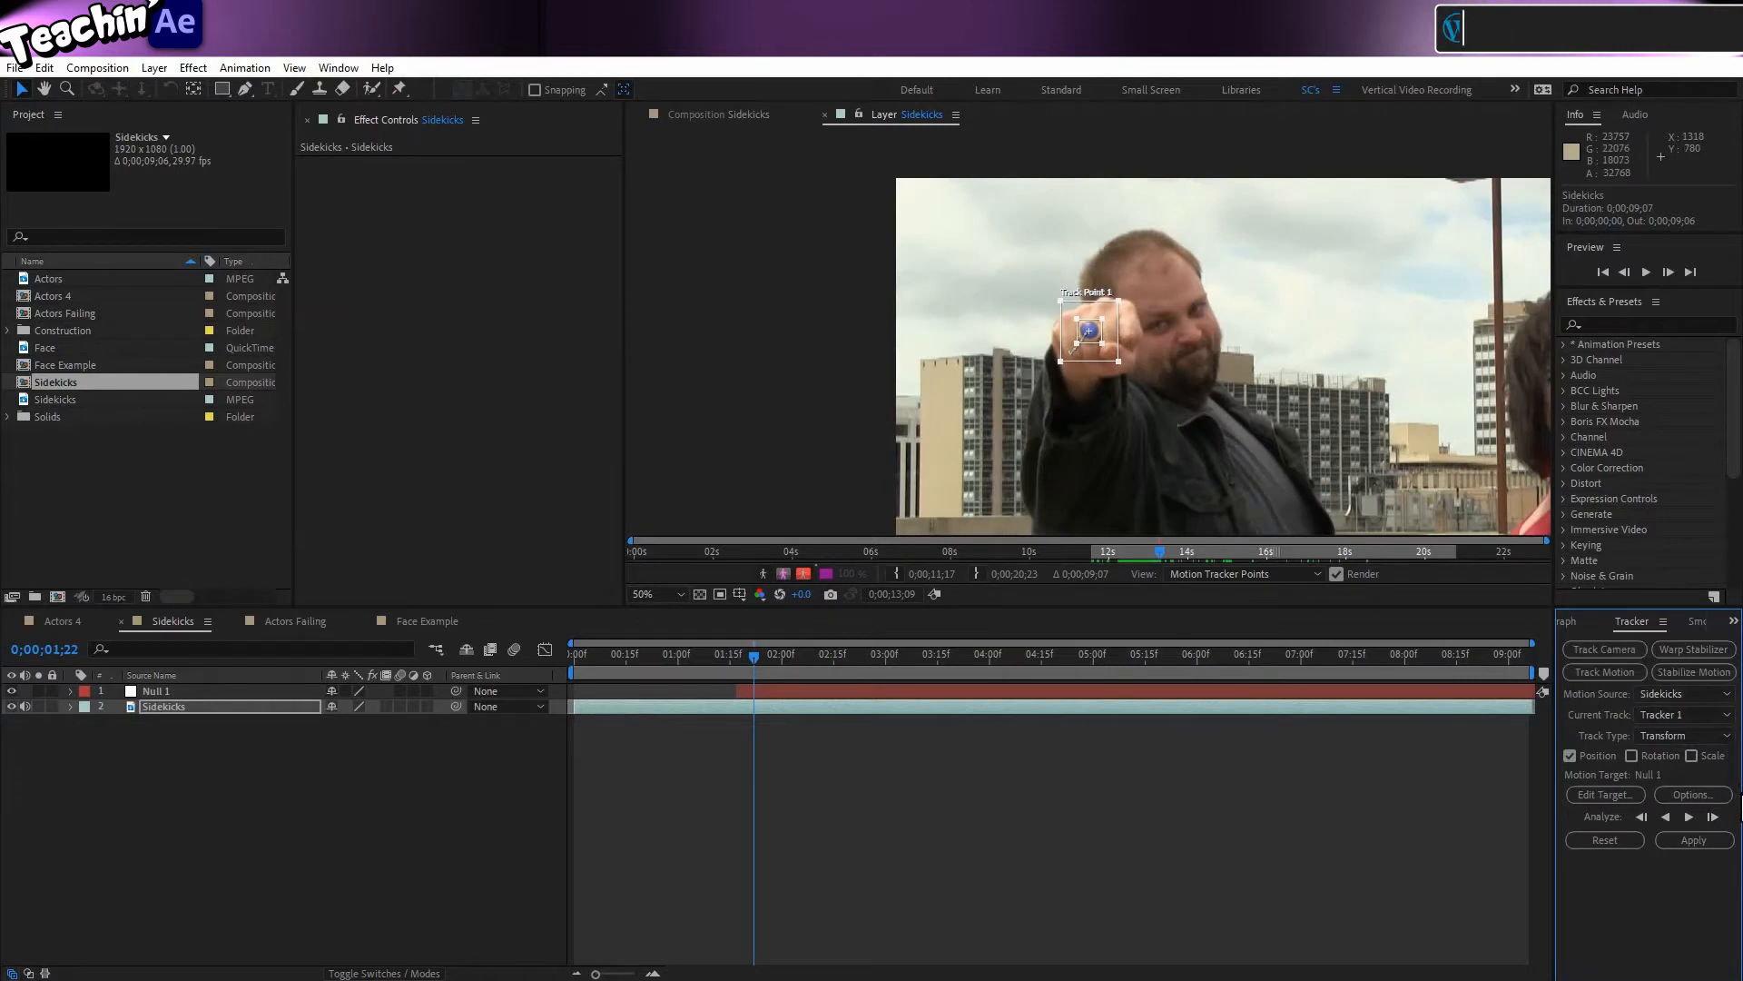
{"action": "left_click", "coordinate": [1713, 817]}
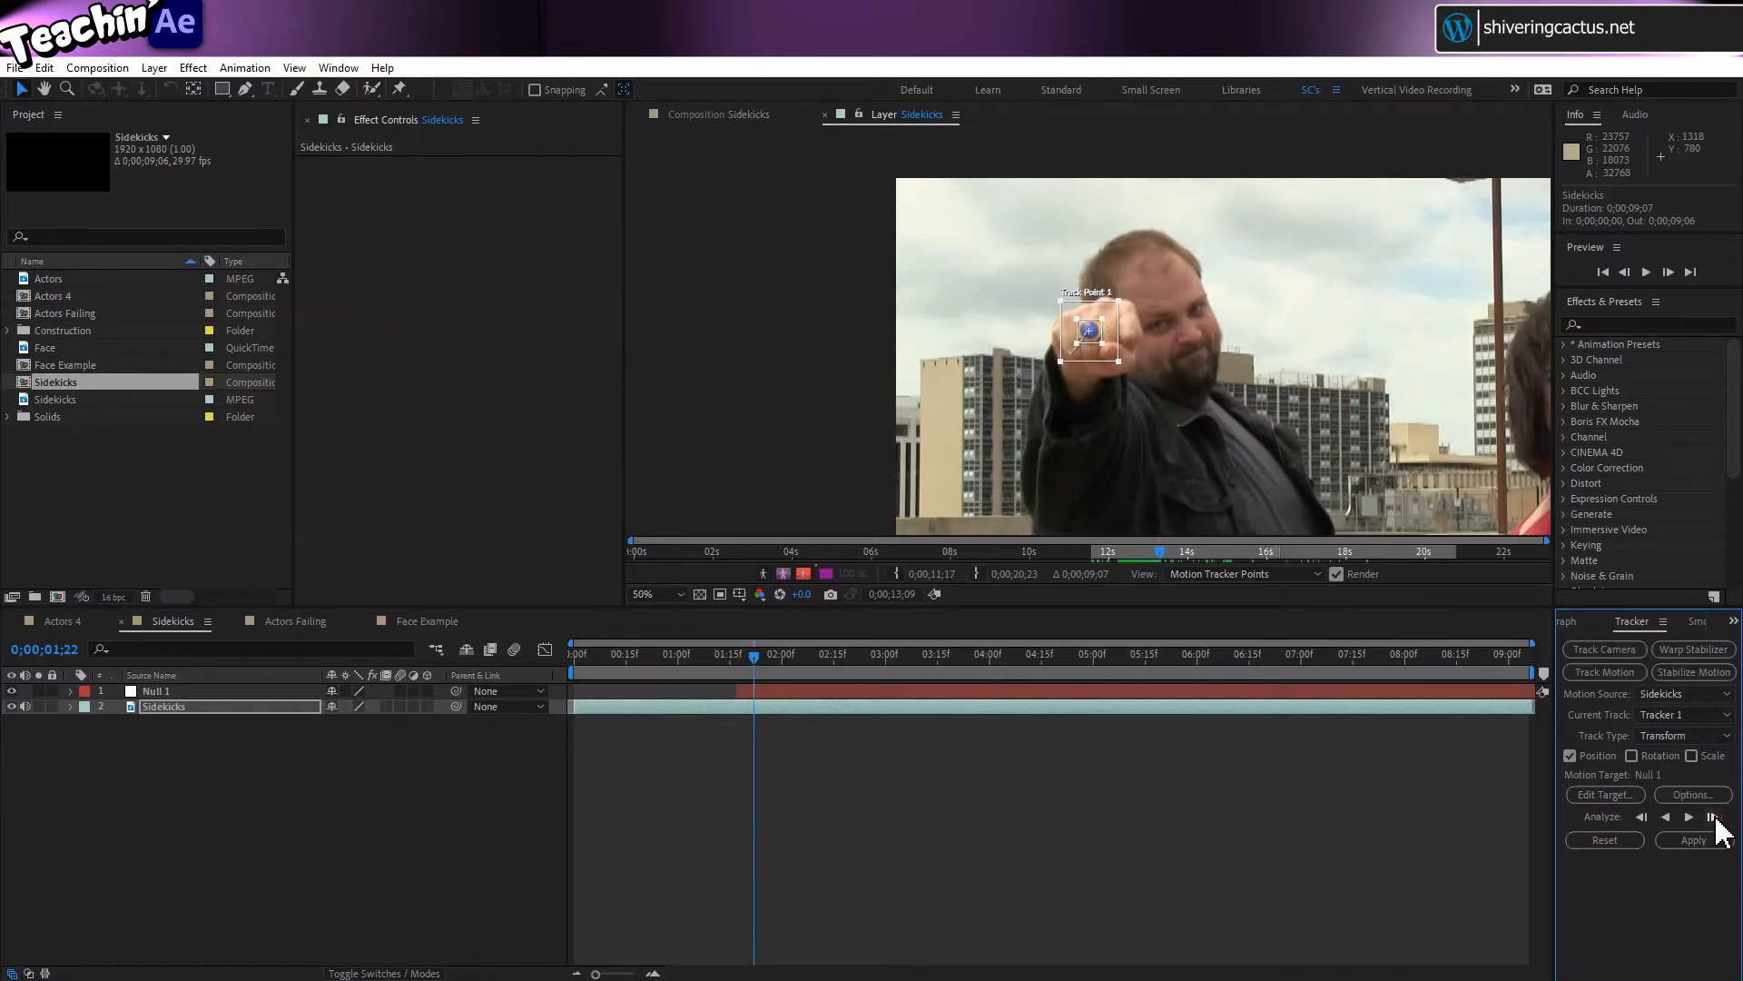
{"action": "left_click", "coordinate": [1713, 817]}
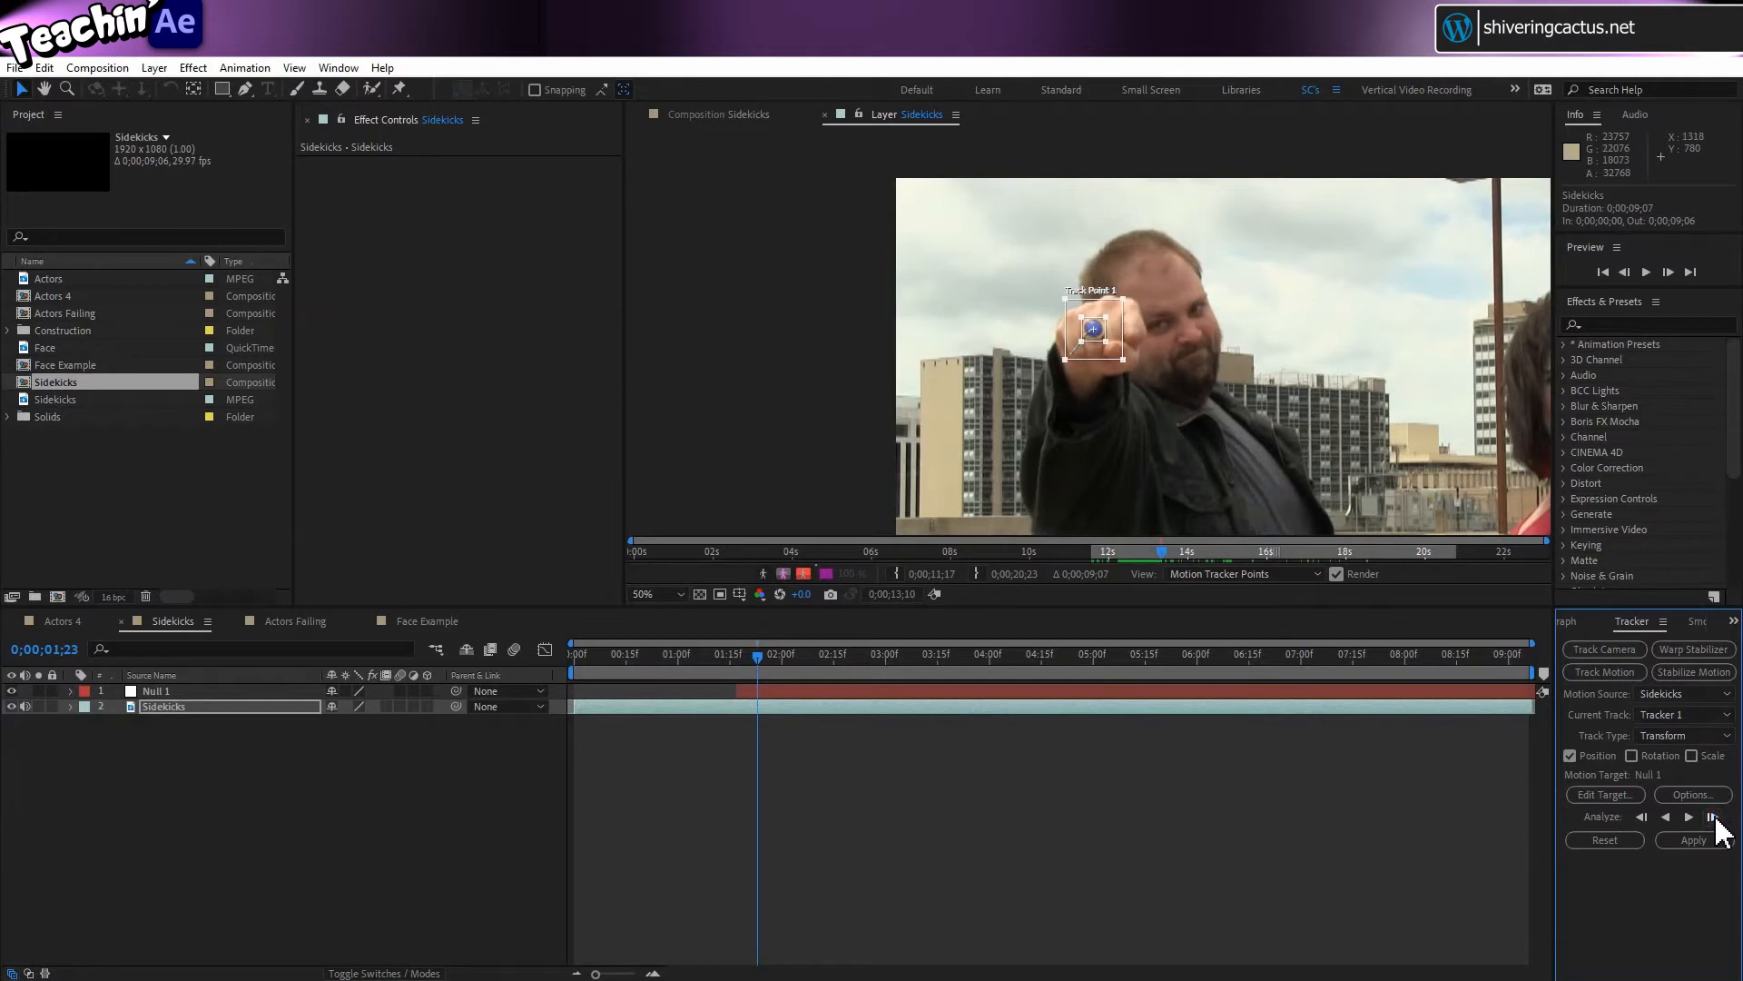
{"action": "left_click", "coordinate": [1713, 817]}
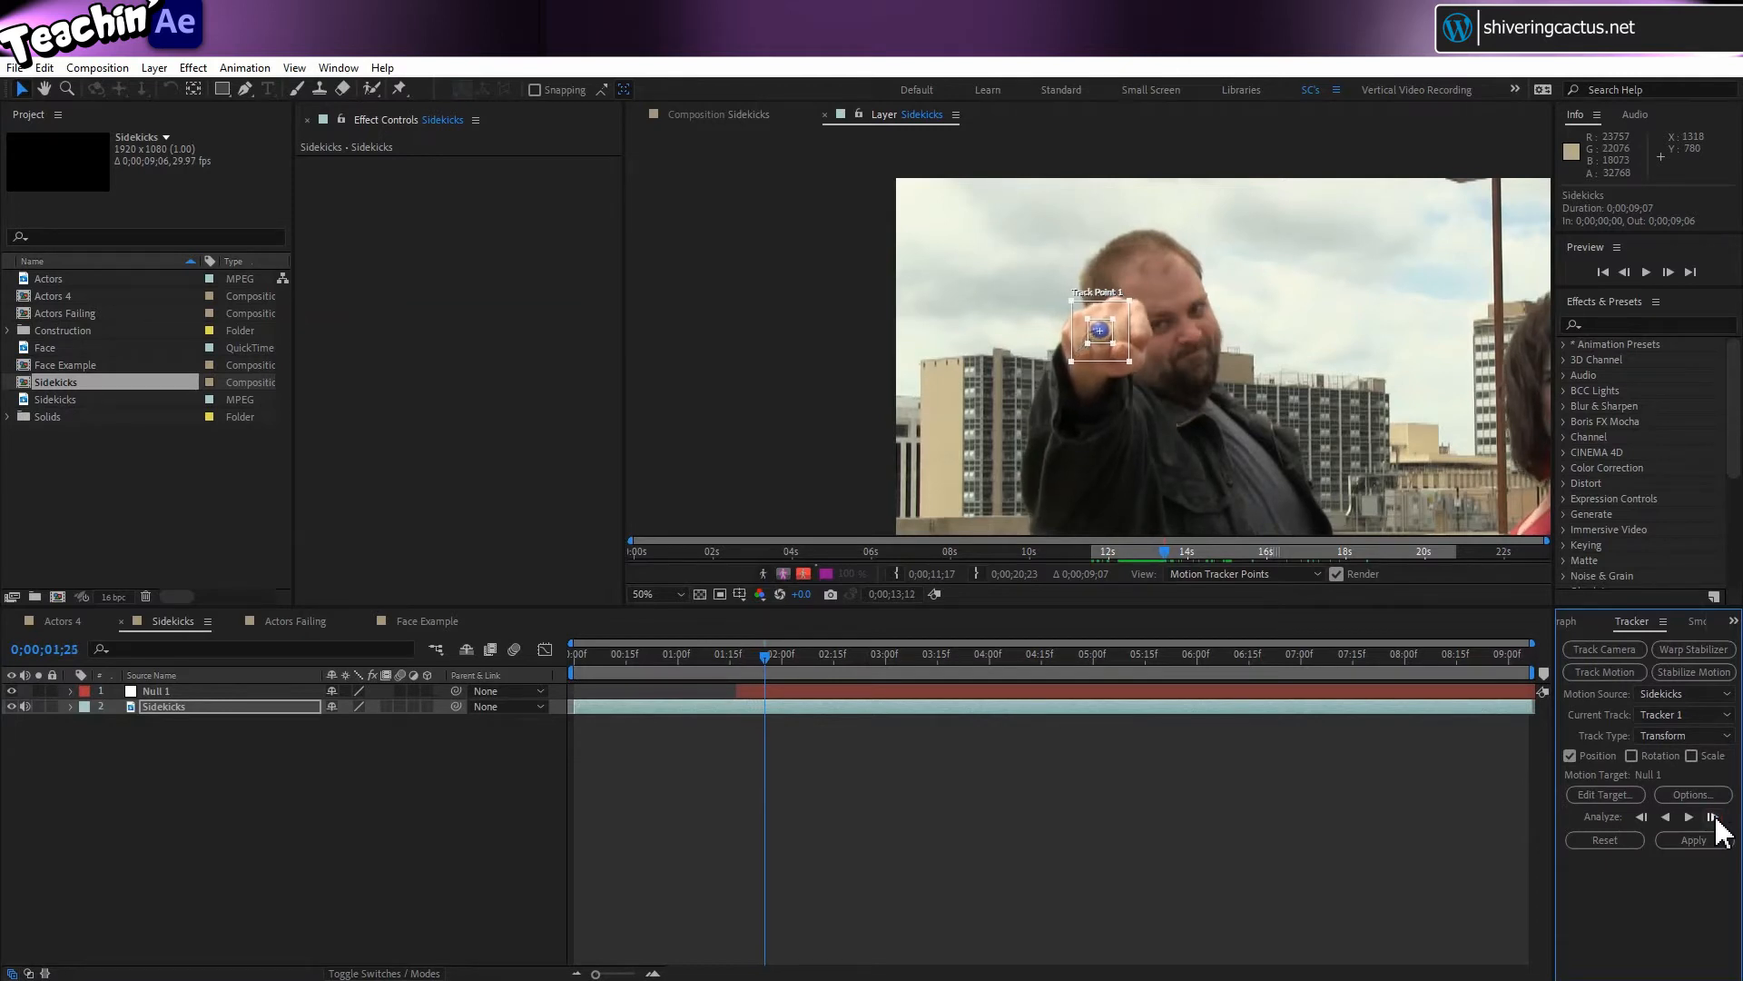
{"action": "left_click", "coordinate": [1714, 817]}
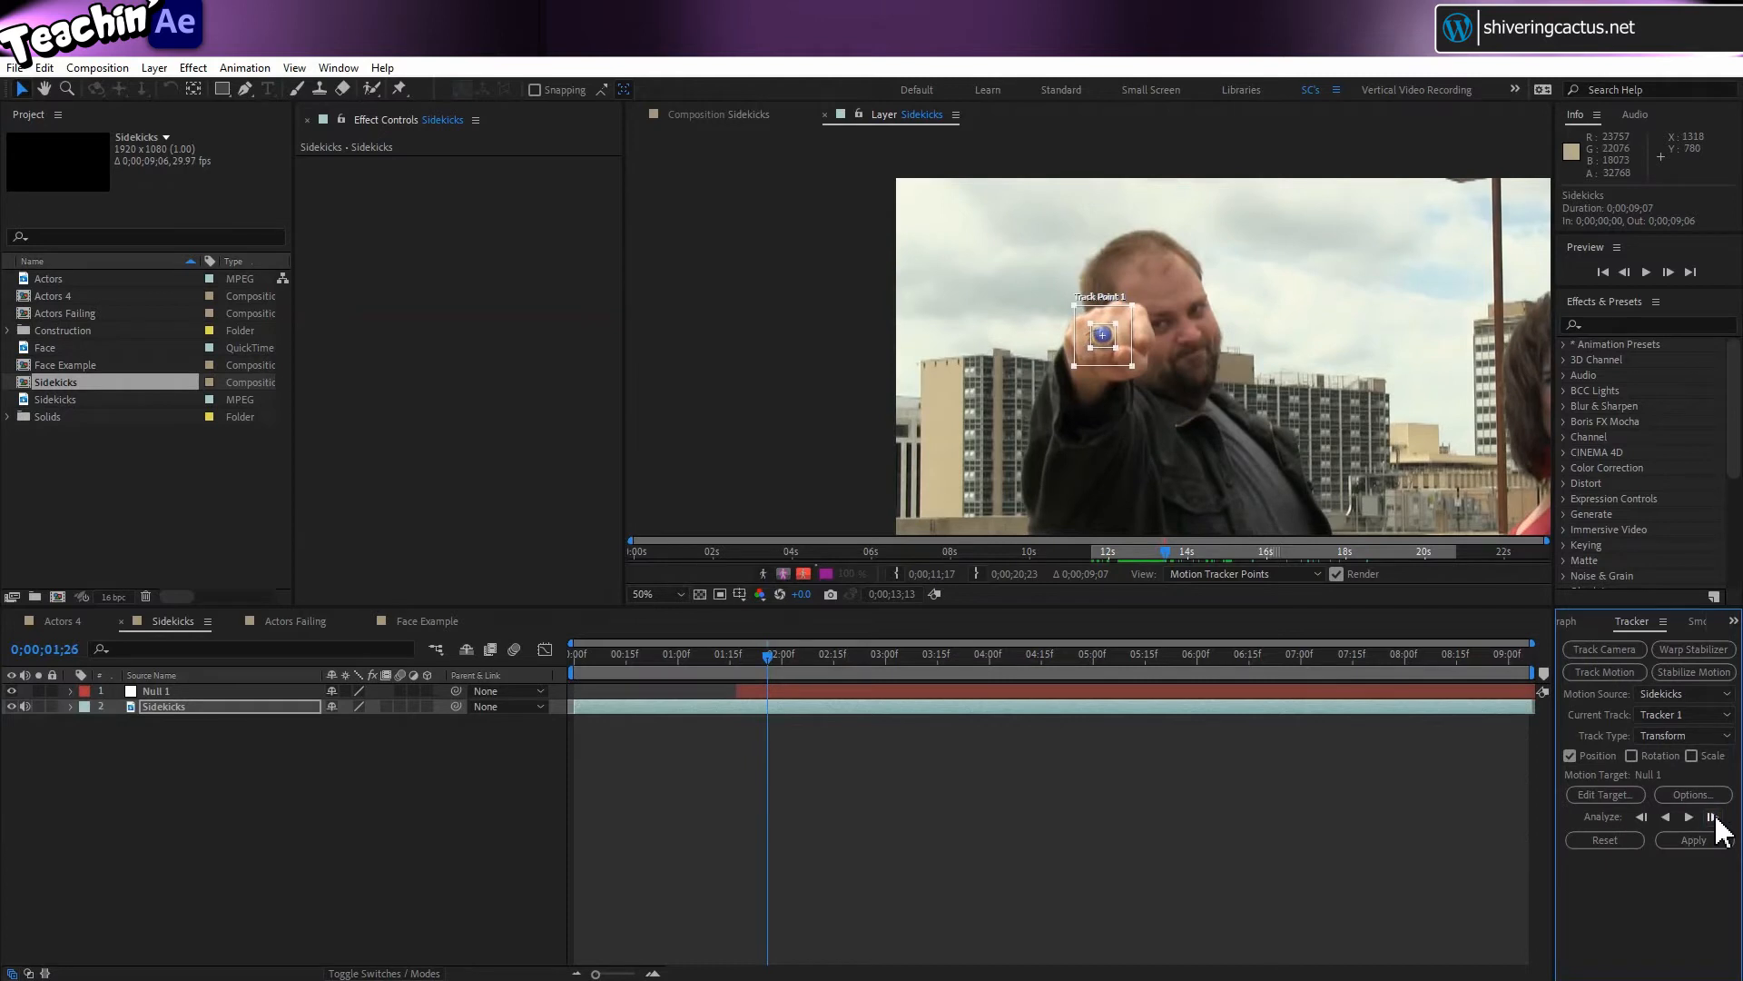
- Analyze the ring's motion forward continuously, stopping at 0;00;06;03
{"action": "left_click", "coordinate": [1690, 816]}
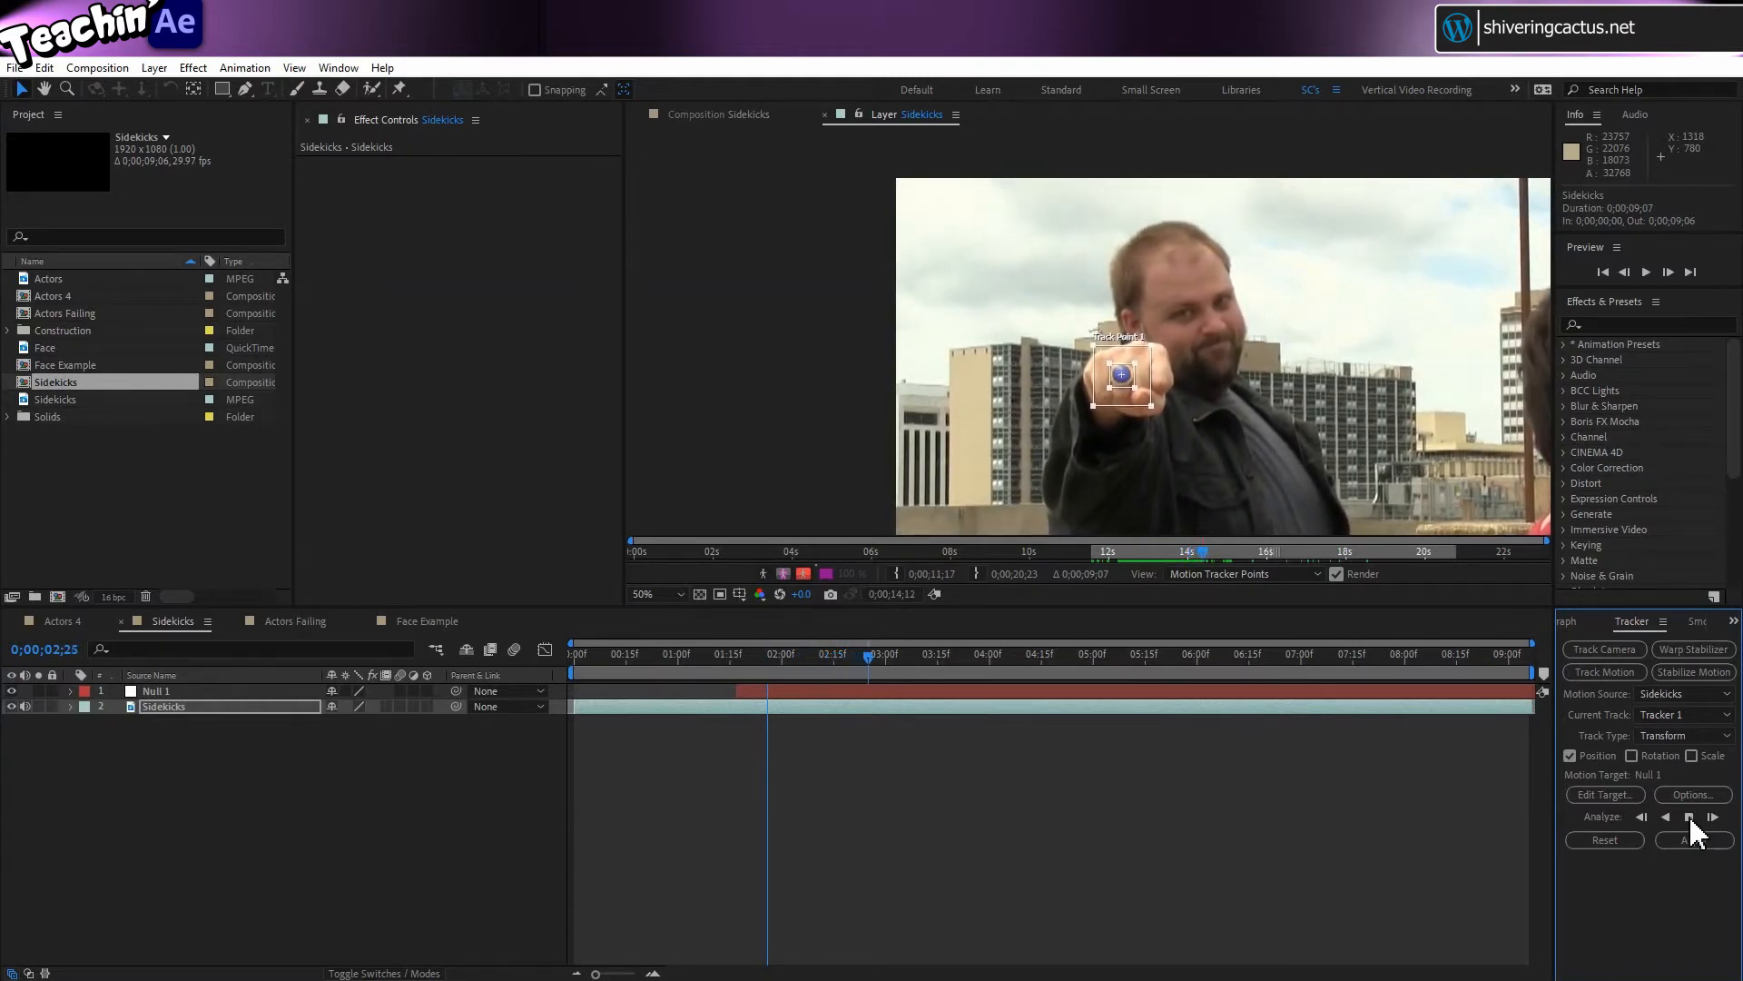
{"action": "left_click", "coordinate": [1689, 818]}
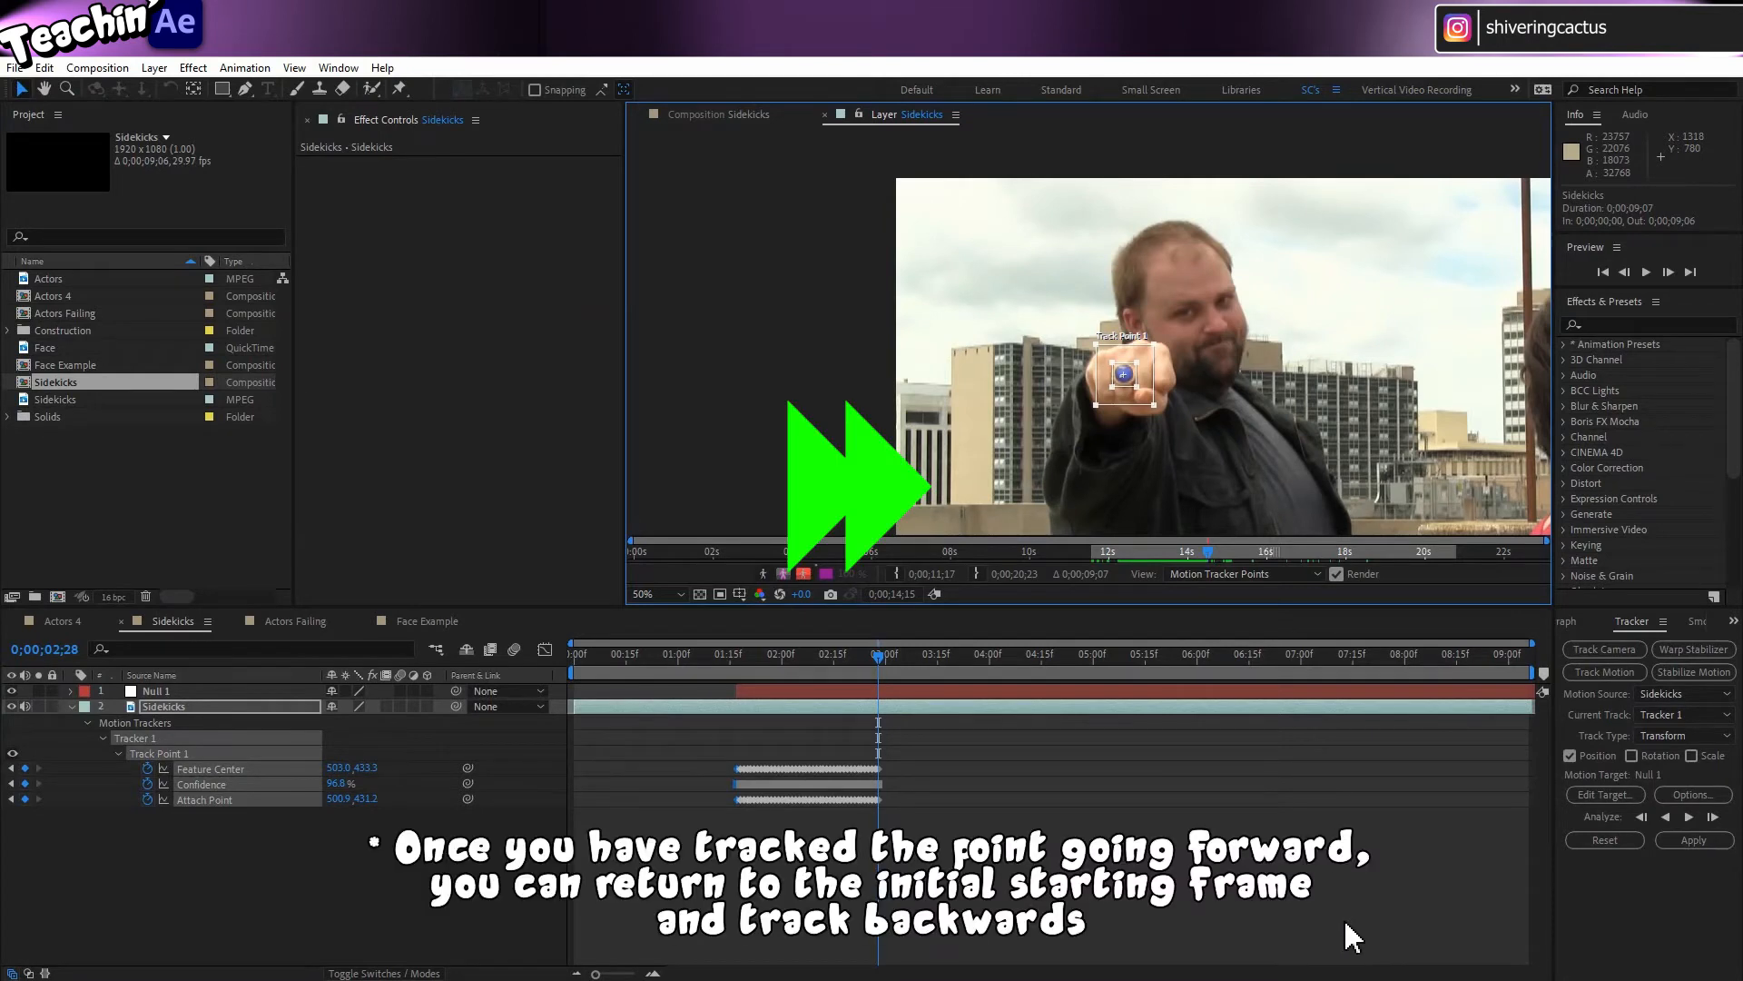
{"action": "left_click", "coordinate": [1689, 816]}
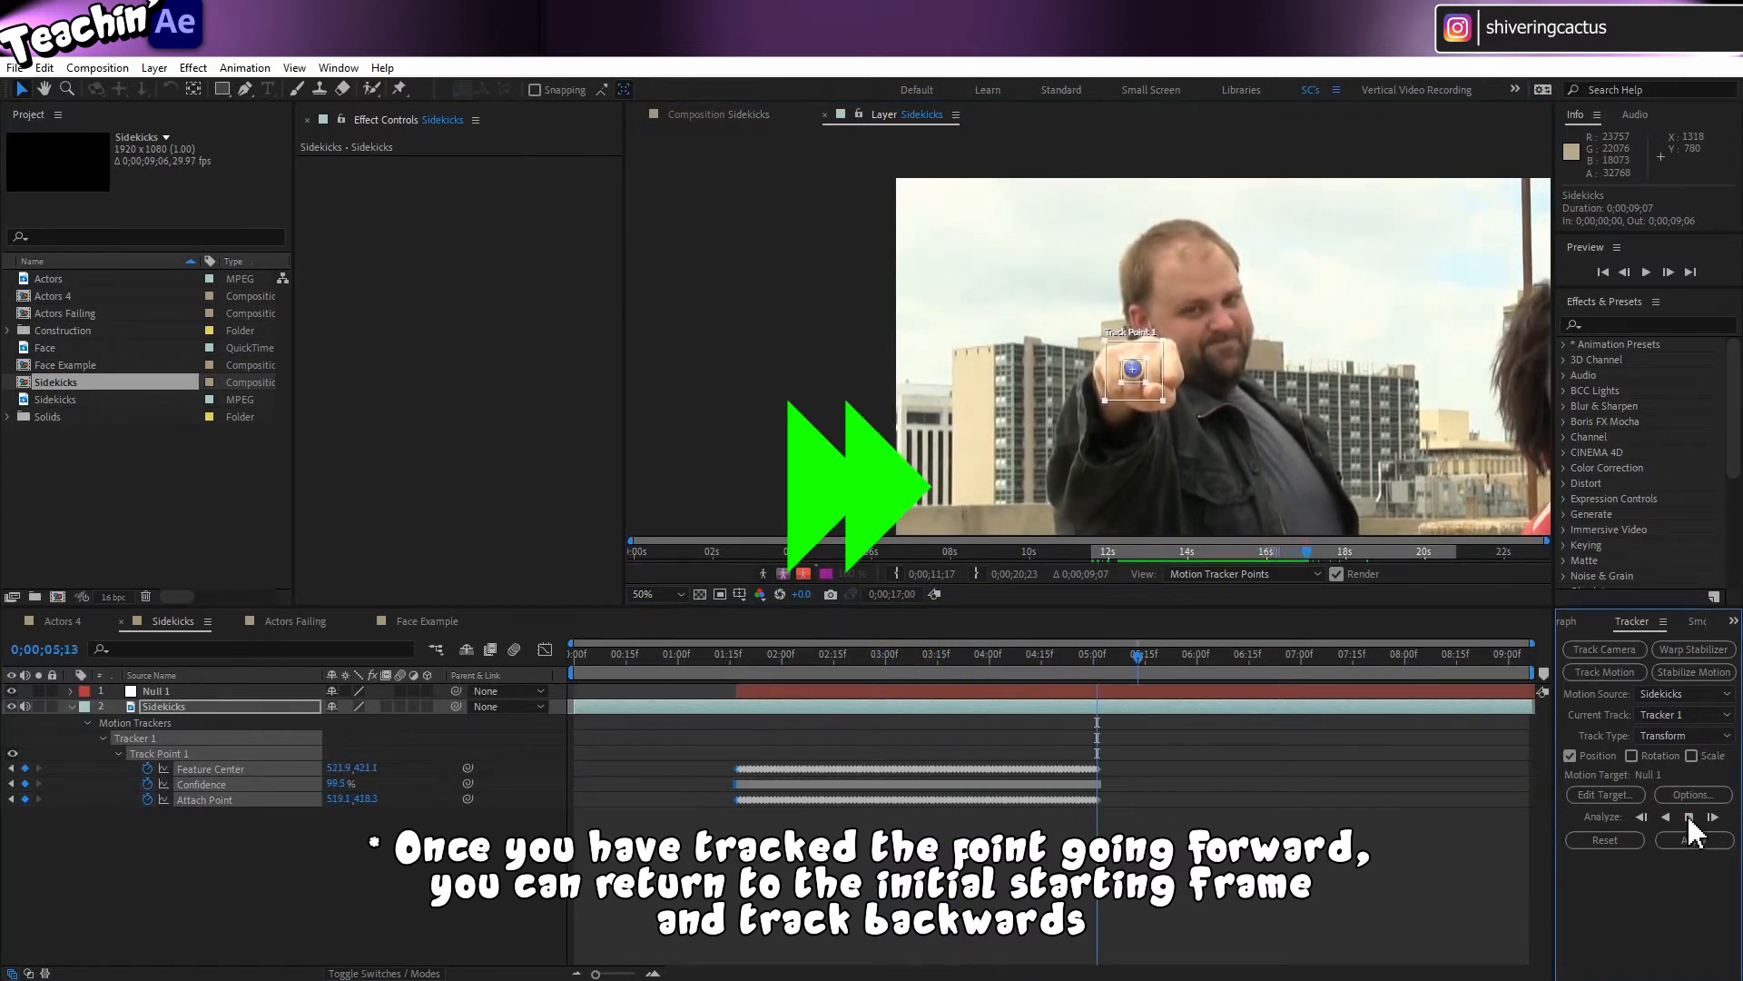
{"action": "left_click", "coordinate": [1688, 816]}
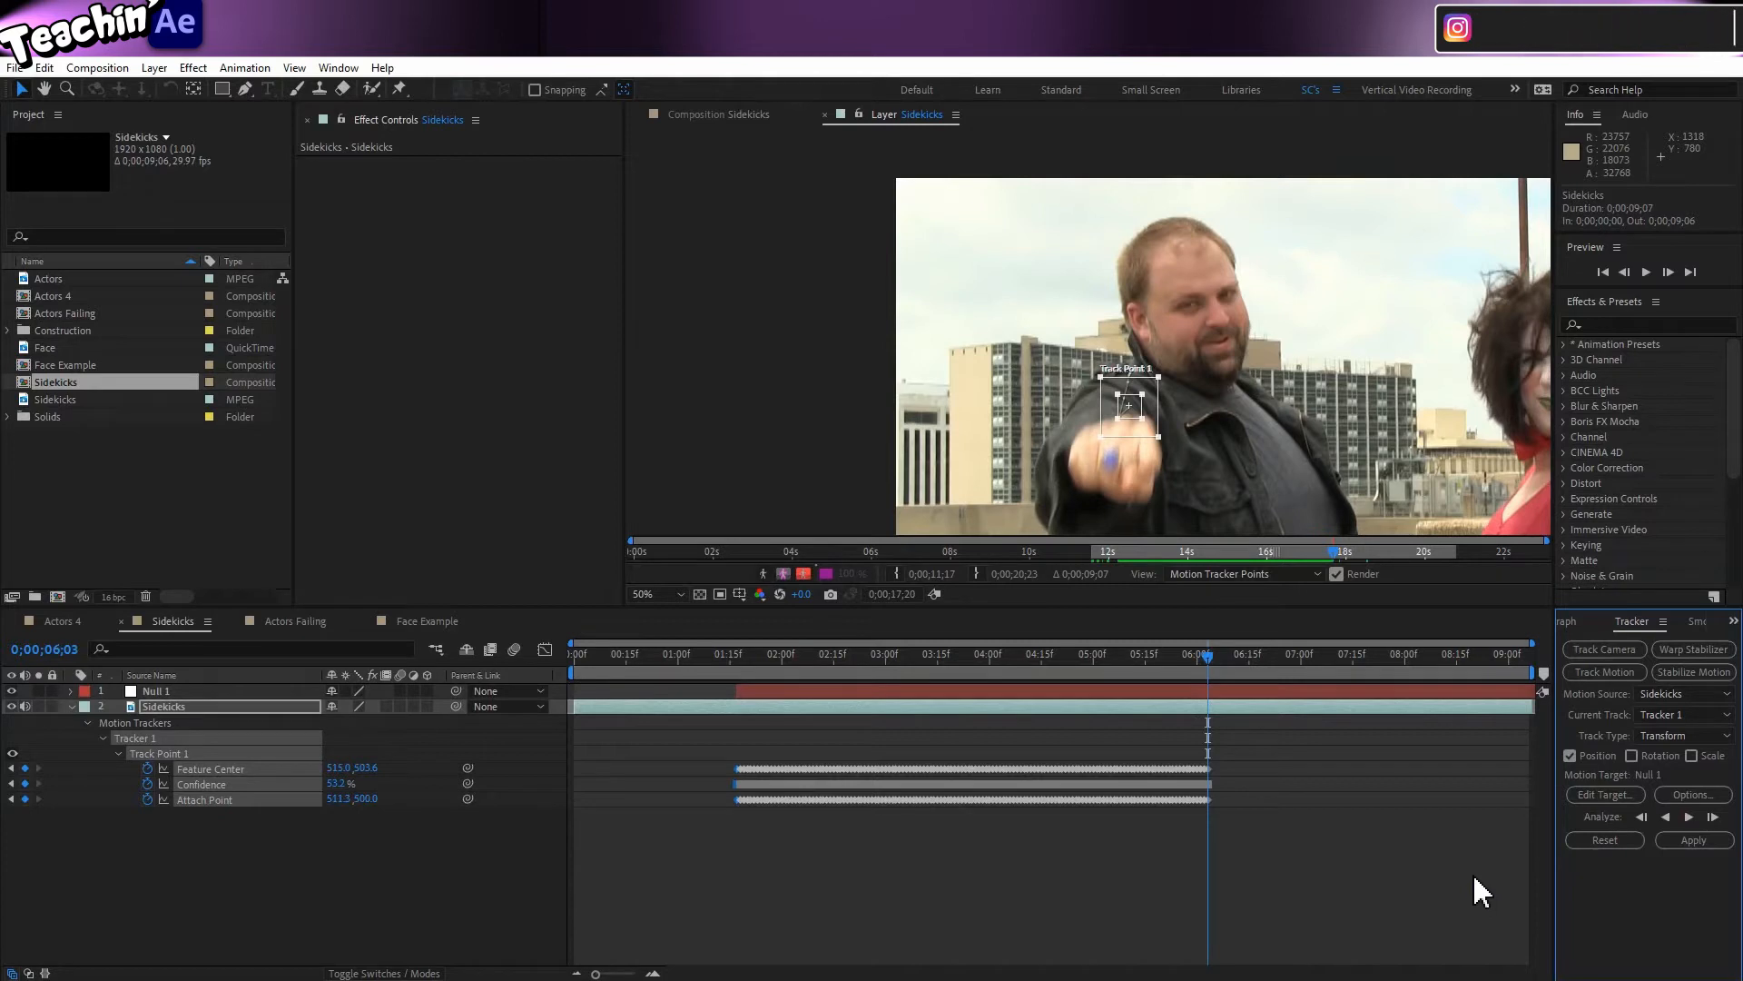
- Step back to 0;00;06;02 and recenter the track point on the blurred blue ring
{"action": "key", "text": "alt+Page_Up"}
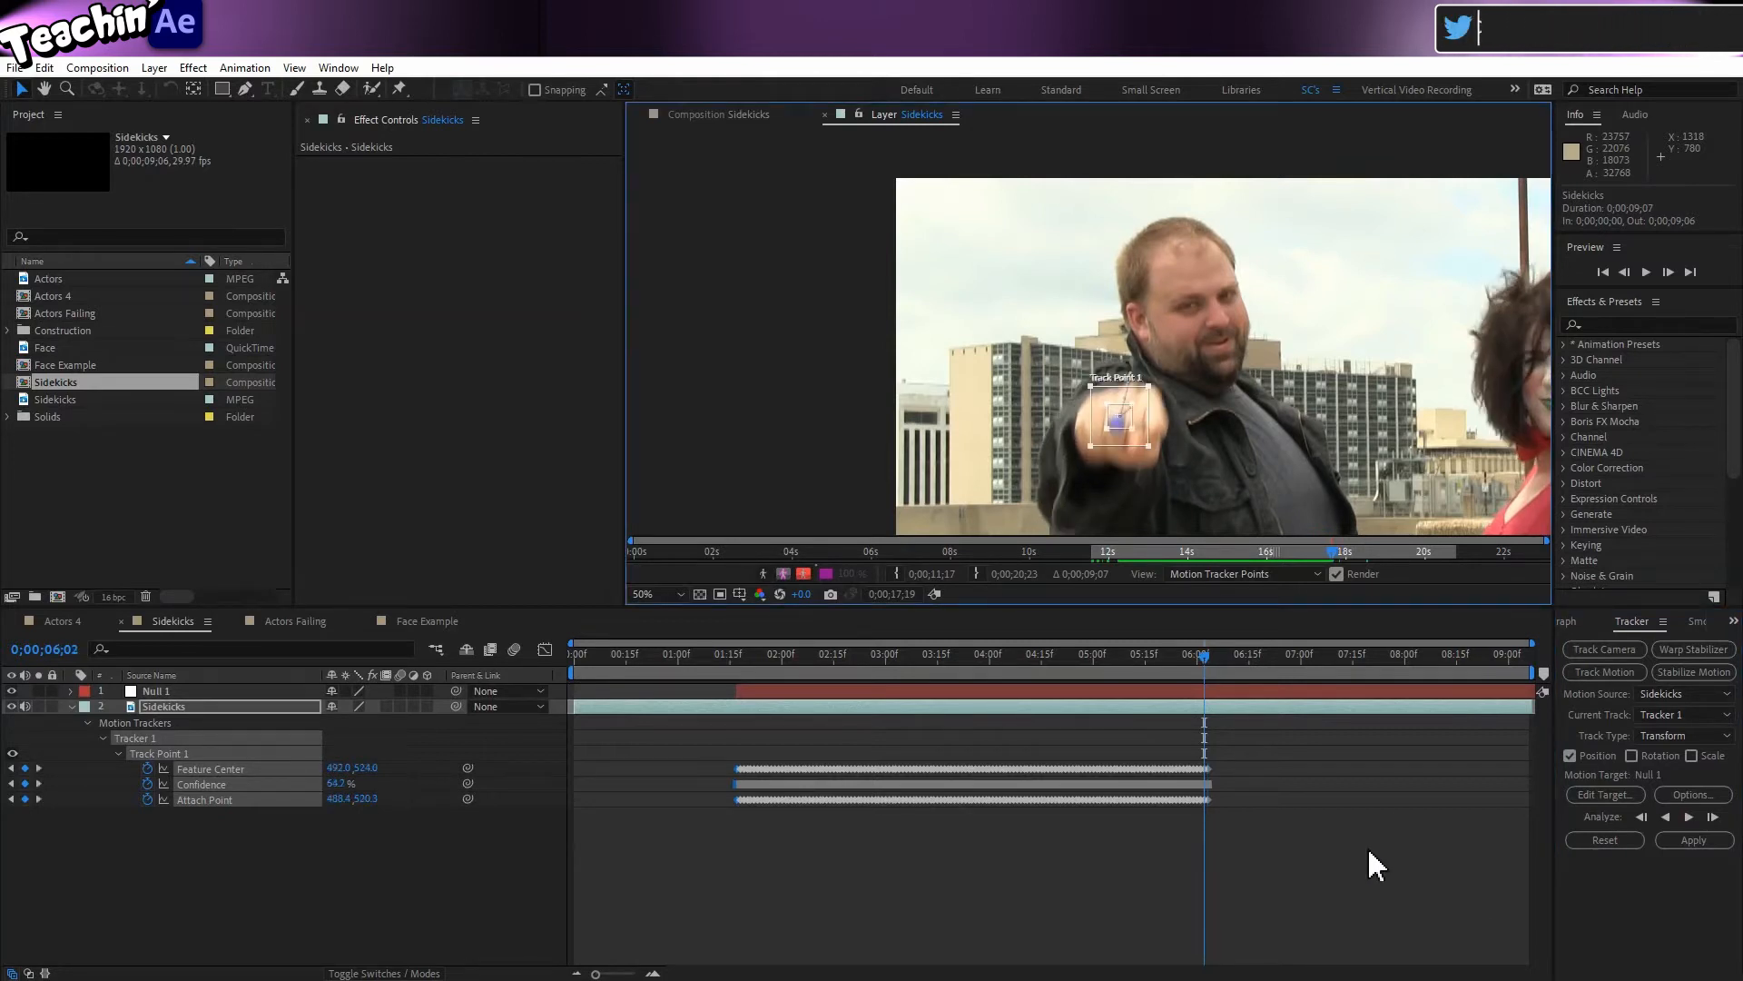
{"action": "key", "text": "alt+Page_Up"}
{"action": "key", "text": "alt+Page_Down"}
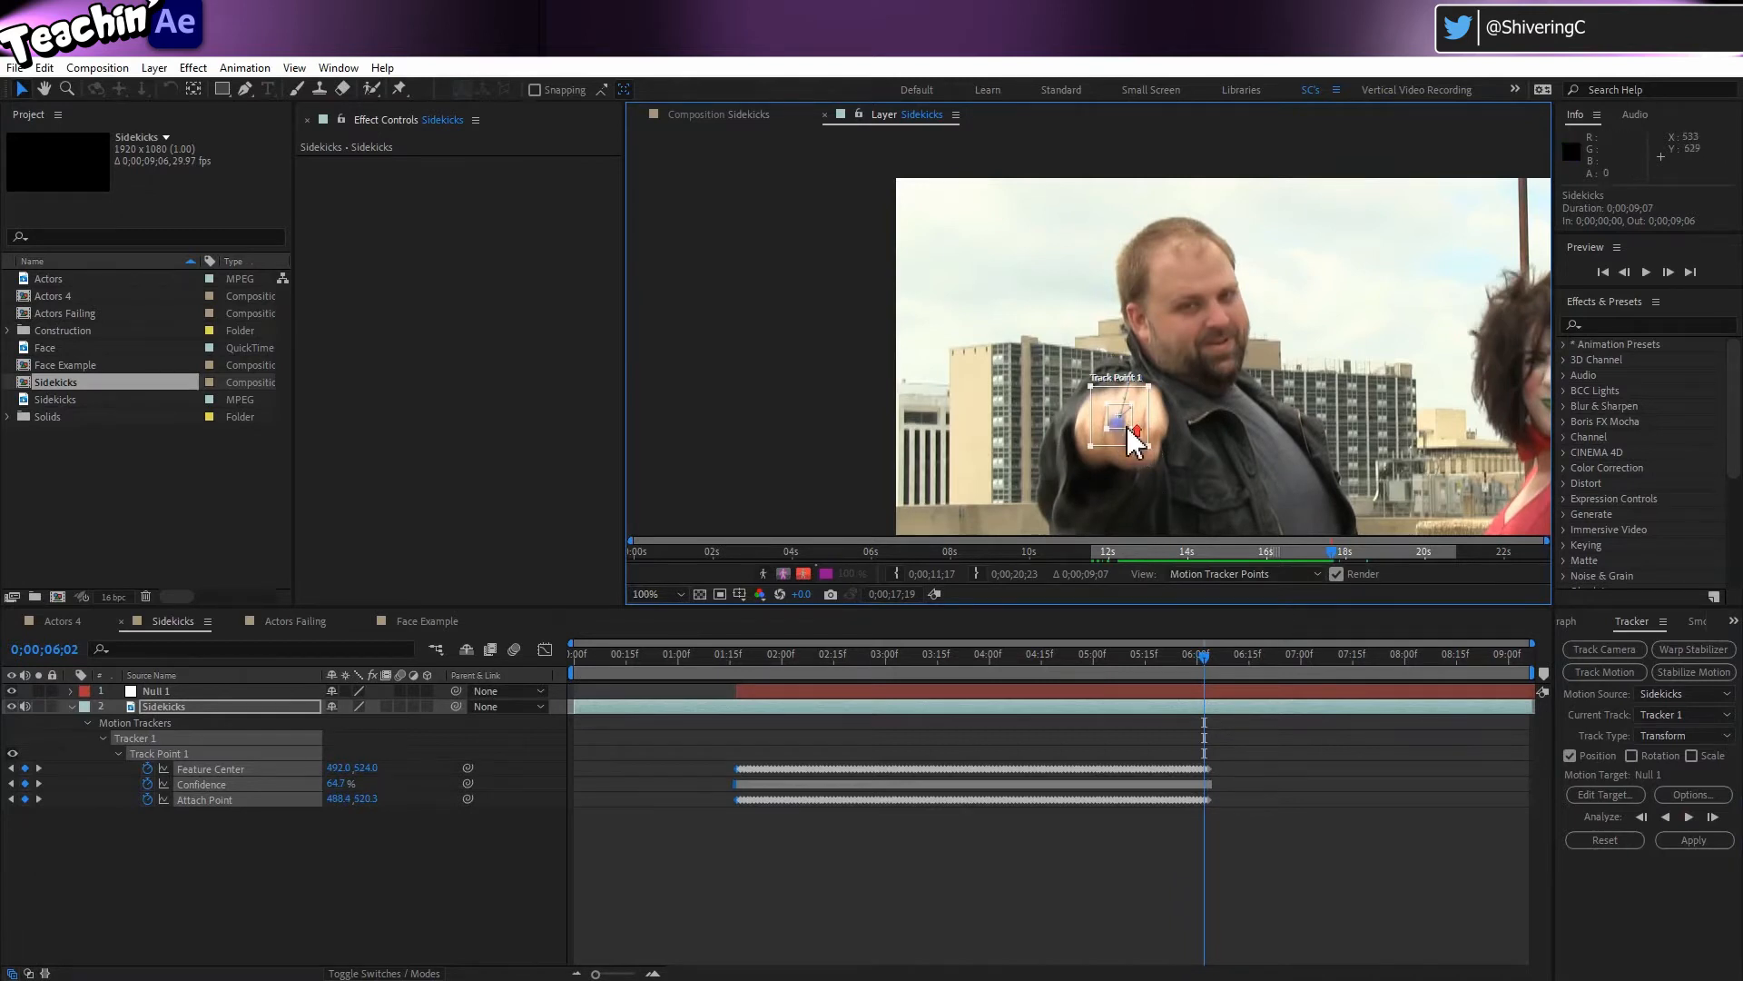
{"action": "scroll", "coordinate": [1120, 423], "scroll_direction": "up", "scroll_amount": 1}
{"action": "left_click_drag", "start_coordinate": [1116, 373], "coordinate": [1093, 369]}
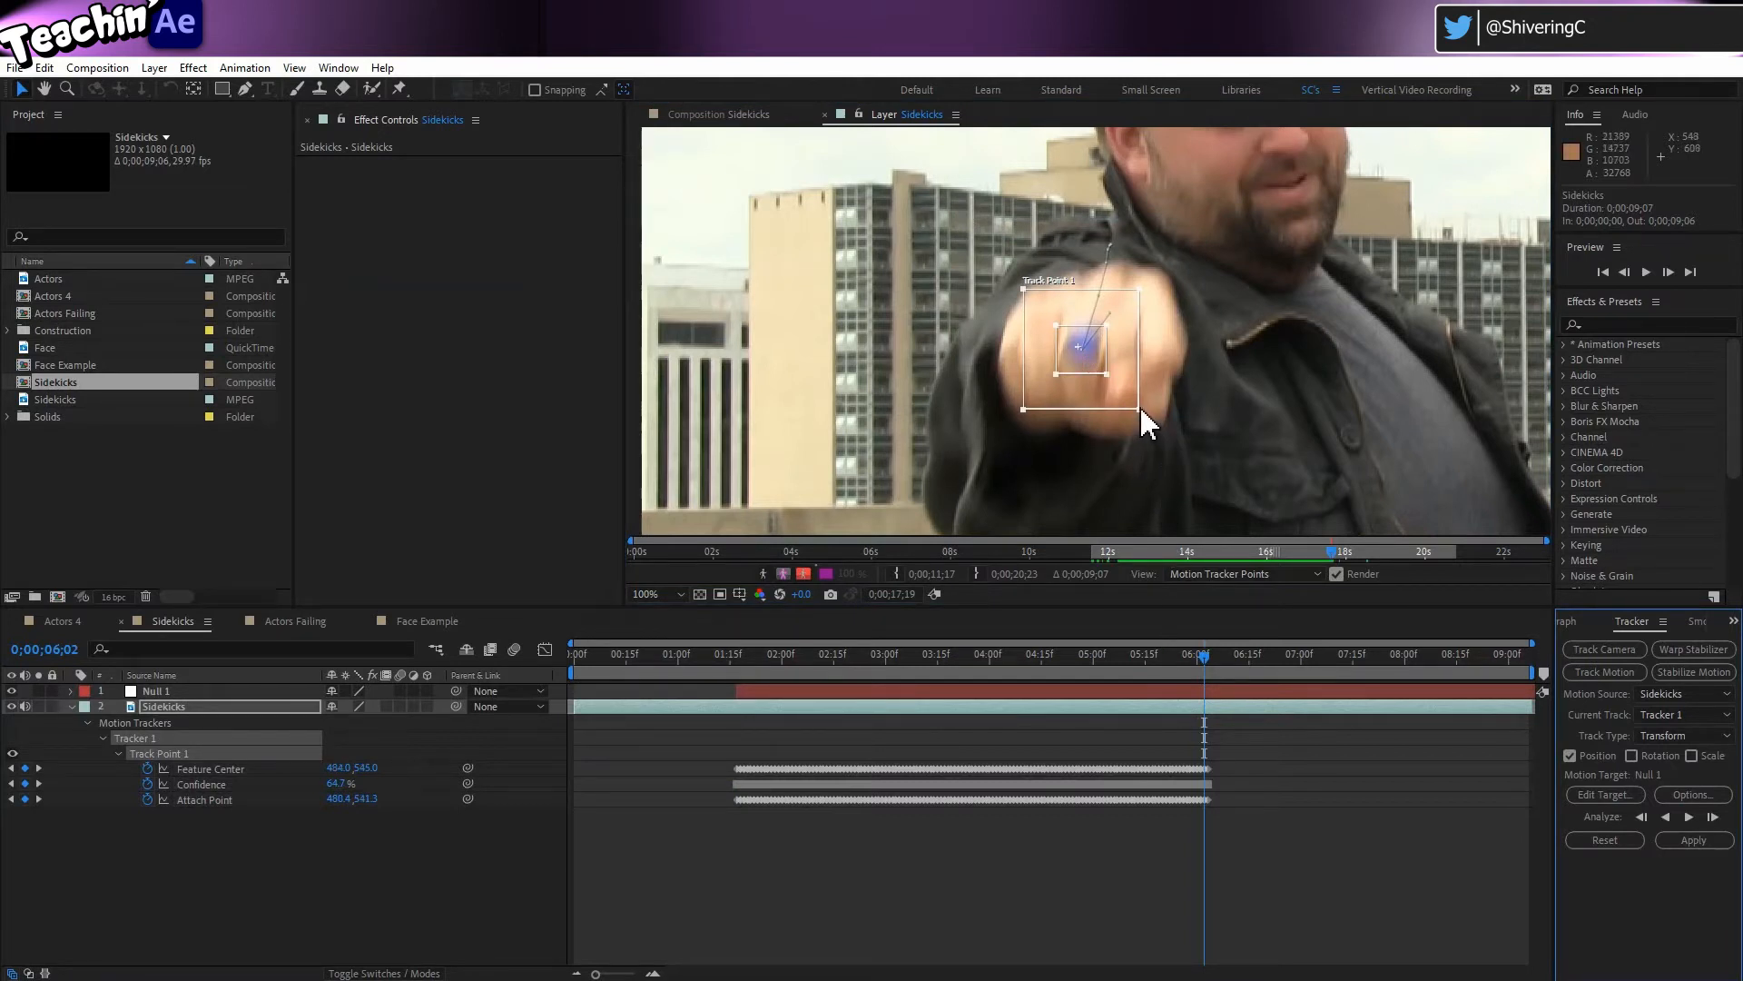
- Enlarge the track point's search region, mainly in height, and re-analyze one frame forward to 0;00;06;03
{"action": "left_click_drag", "start_coordinate": [1140, 405], "coordinate": [1145, 449]}
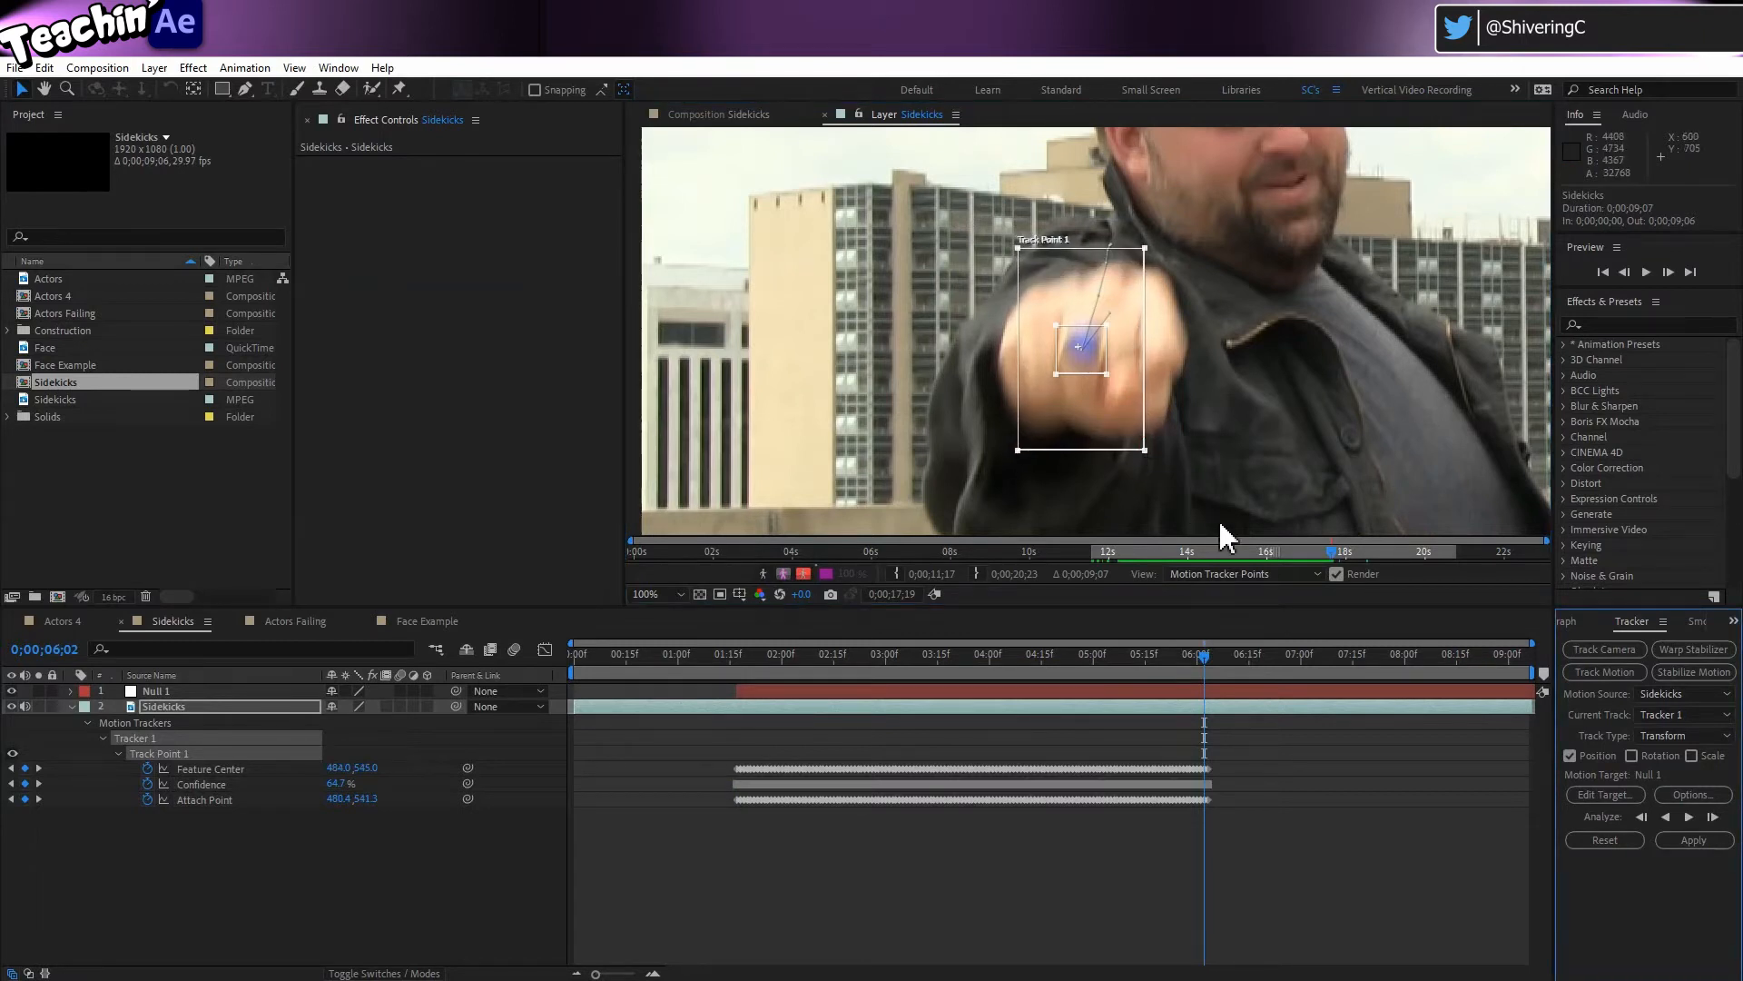
{"action": "left_click", "coordinate": [1713, 819]}
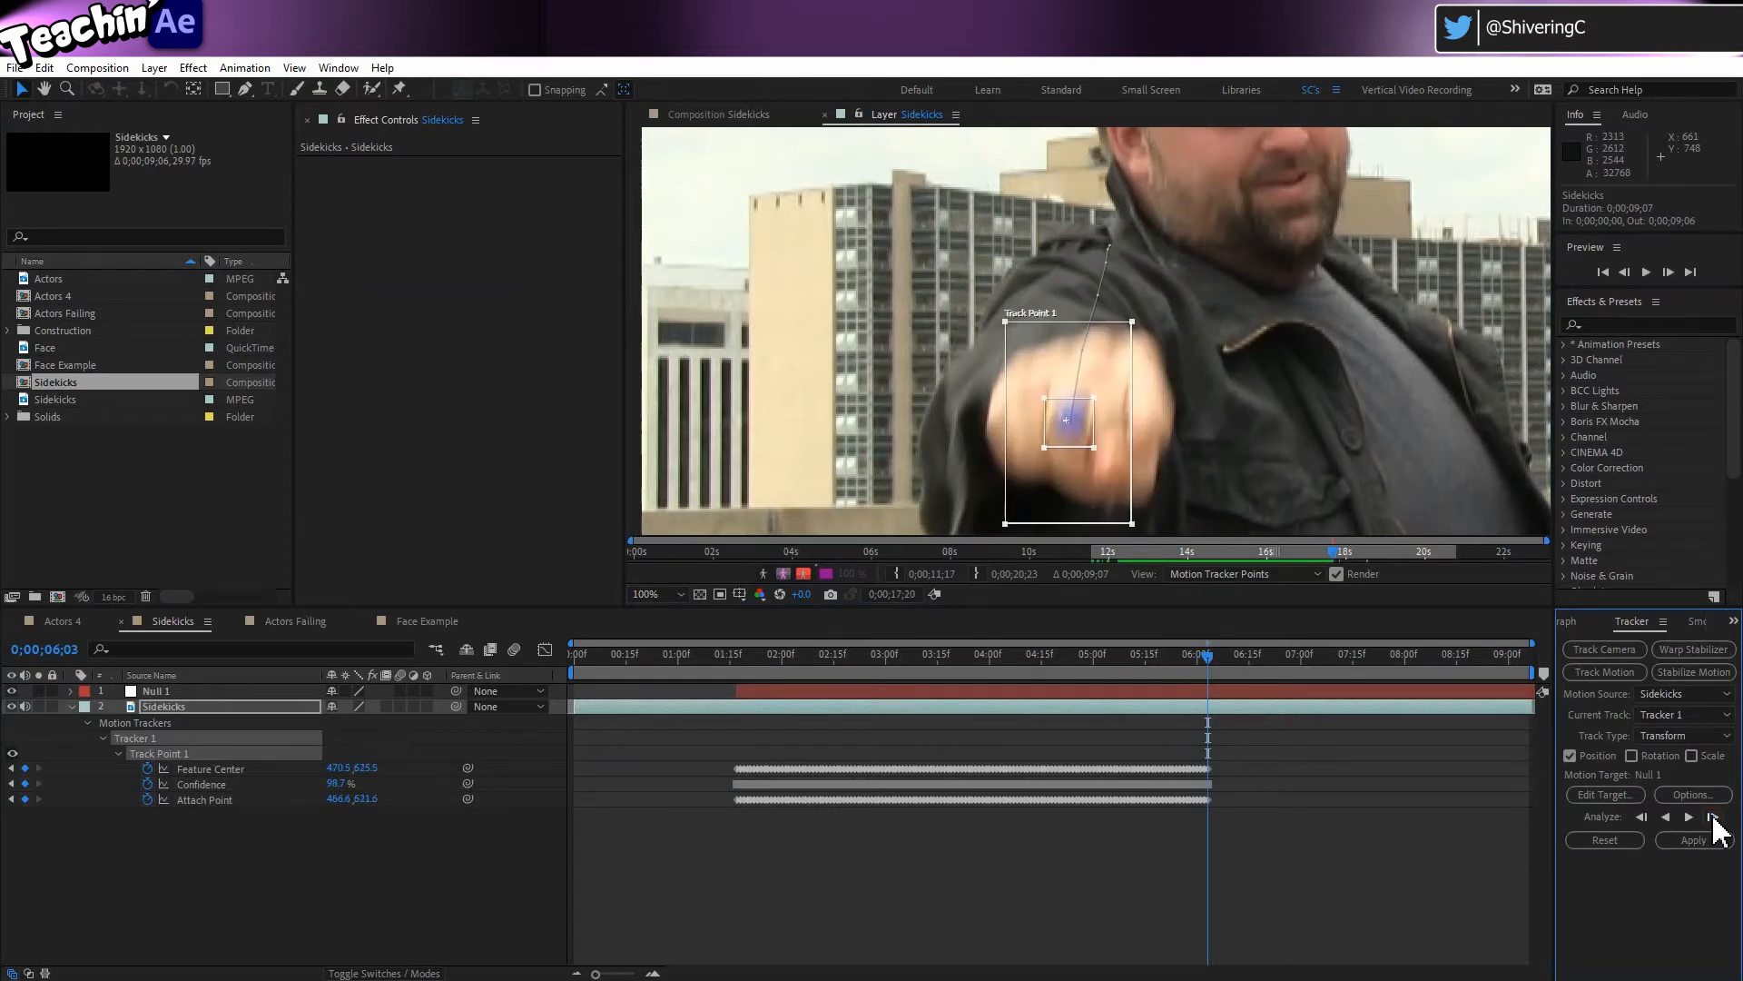
- Analyze the ring's motion forward frame by frame past 0;00;06;03 and extend the null layer's start back to 0;00;01;11
{"action": "left_click", "coordinate": [1713, 820]}
{"action": "left_click", "coordinate": [1713, 819]}
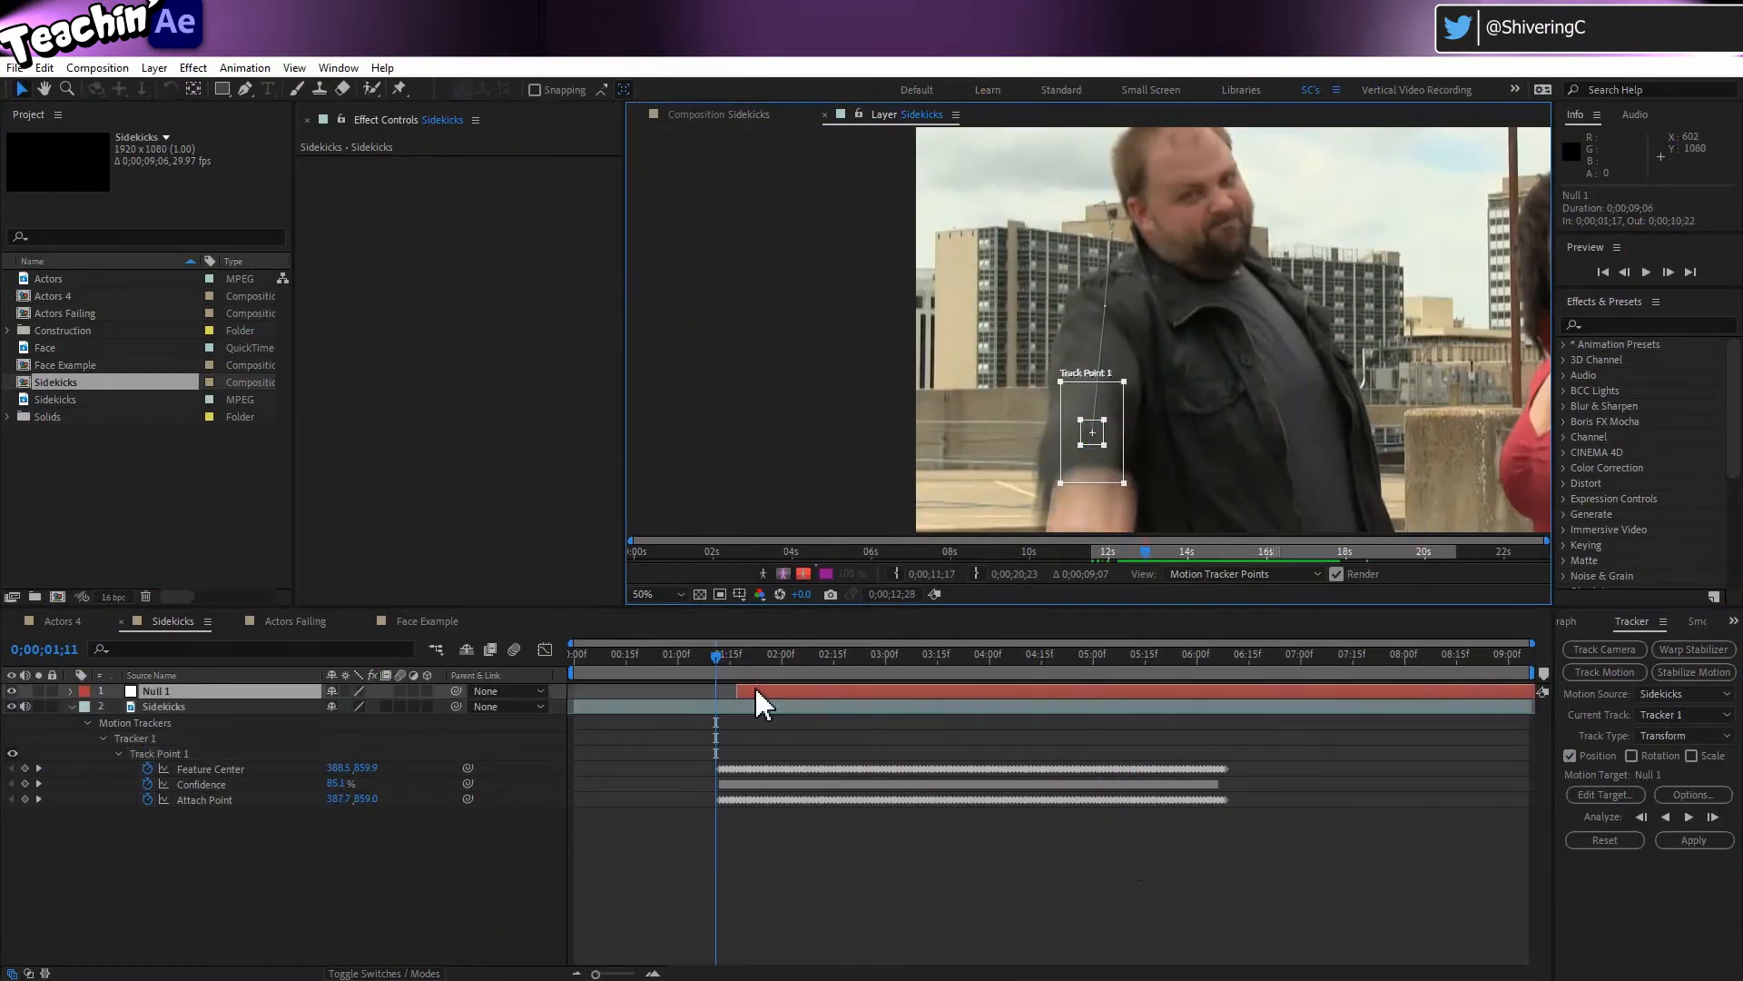
{"action": "left_click", "coordinate": [743, 690]}
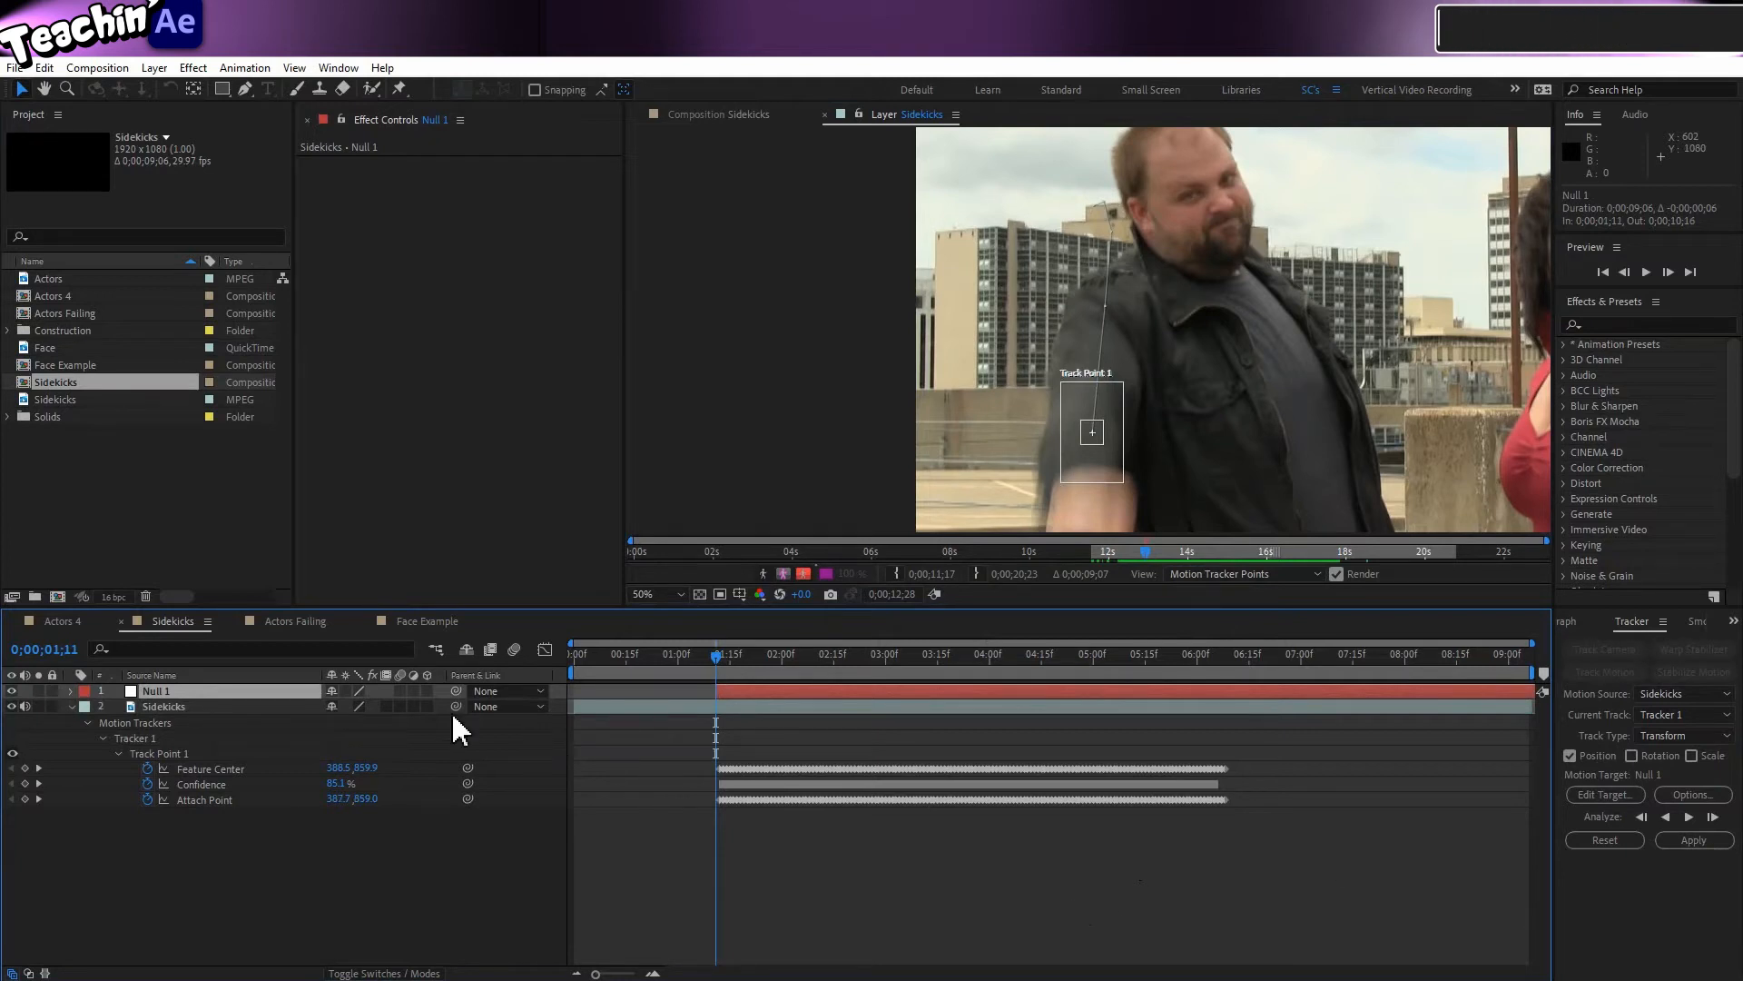
- Apply the Sidekicks layer's tracked motion to the null object in the X and Y dimensions
{"action": "left_click", "coordinate": [233, 702]}
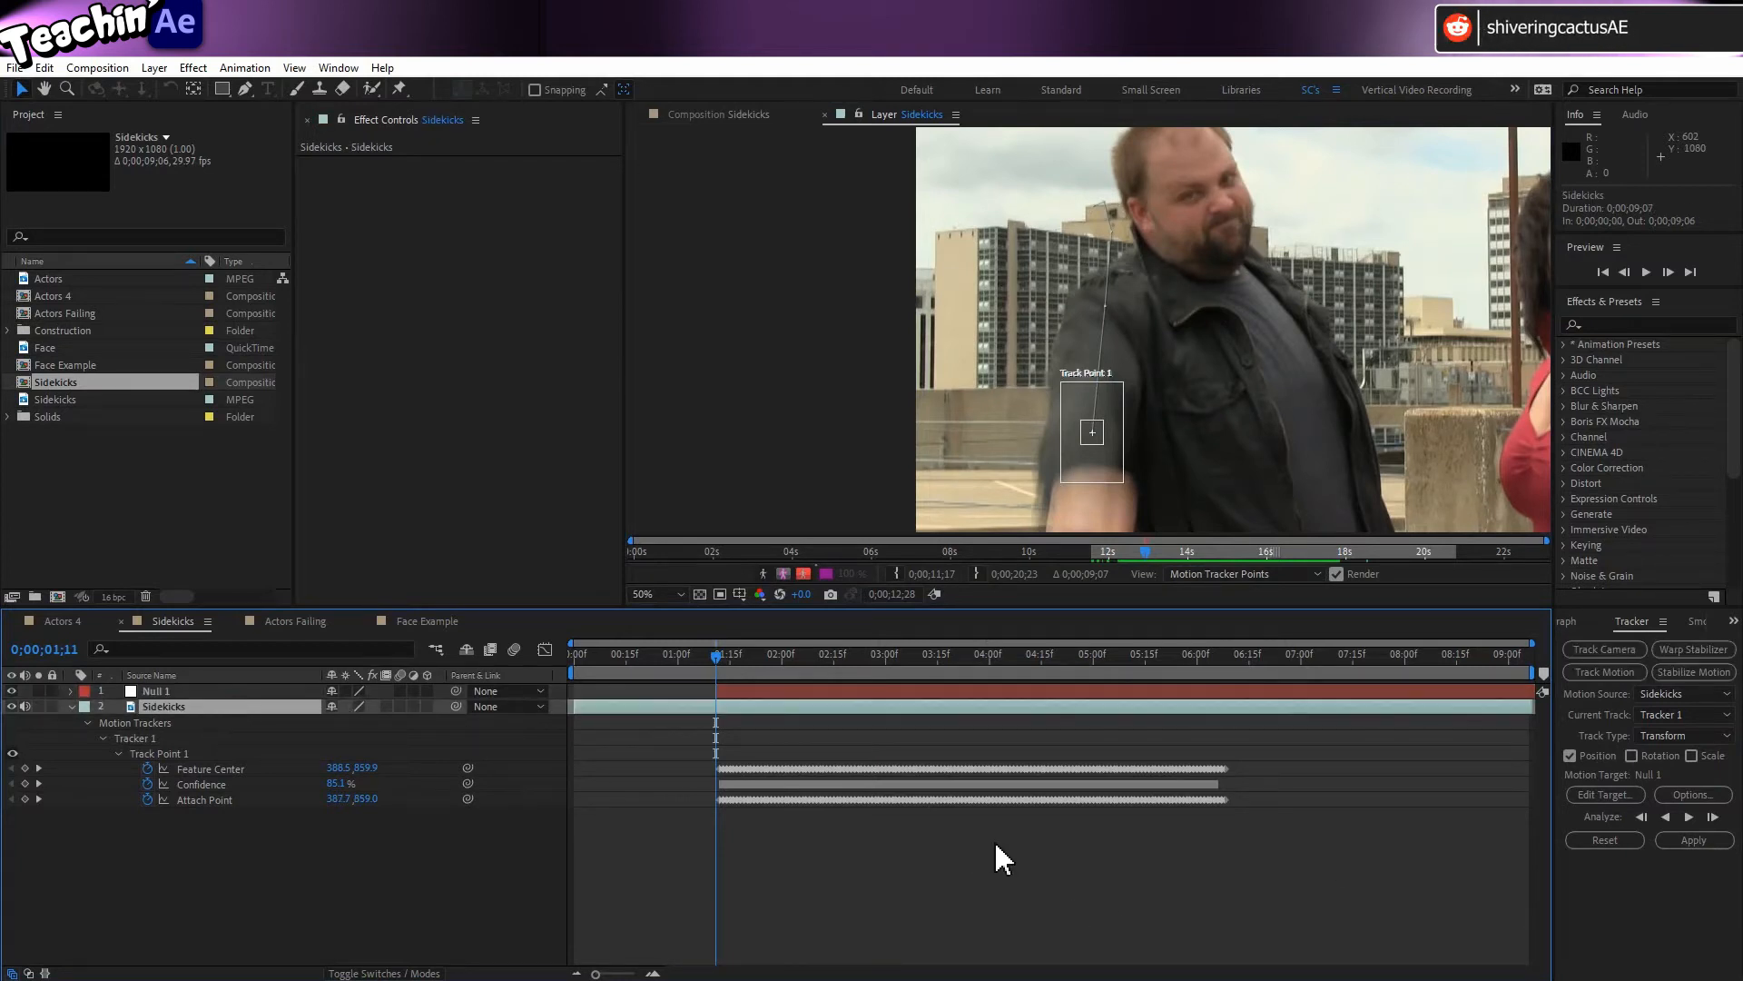
{"action": "left_click", "coordinate": [1682, 841]}
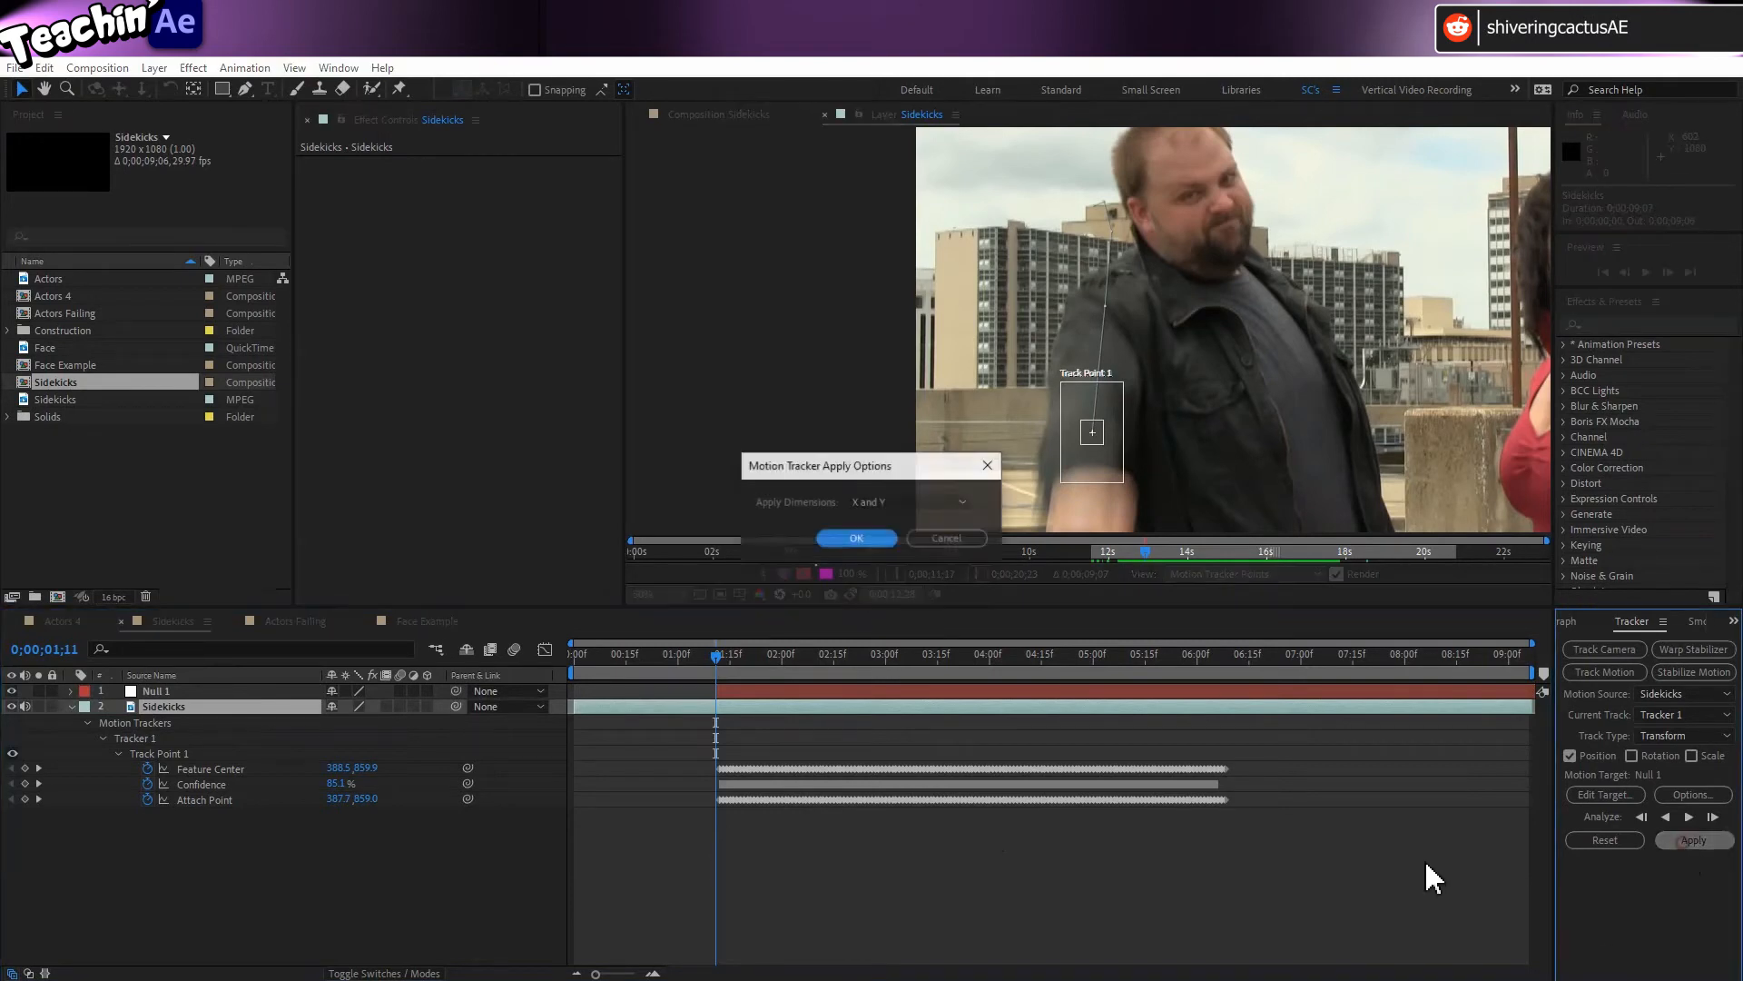
{"action": "left_click", "coordinate": [844, 534]}
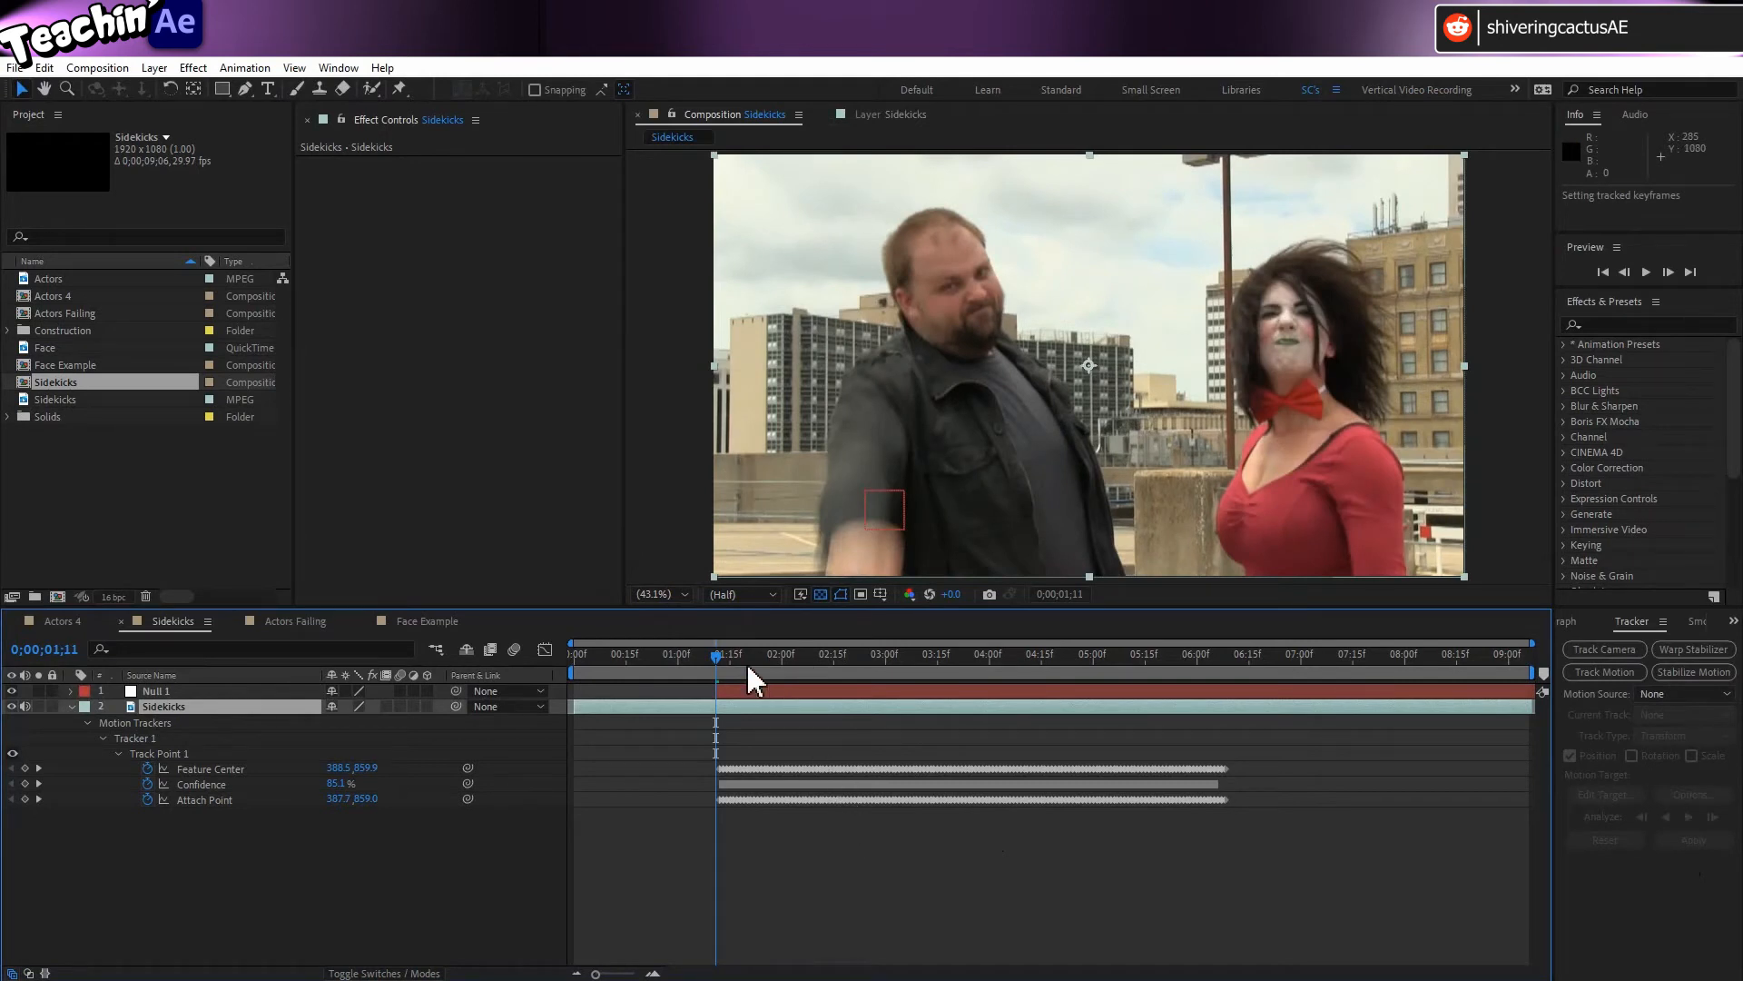
- Scrub through the Sidekicks composition with the null selected to check its path against the ring, returning to 0;00;01;11
{"action": "left_click_drag", "start_coordinate": [721, 657], "coordinate": [820, 652]}
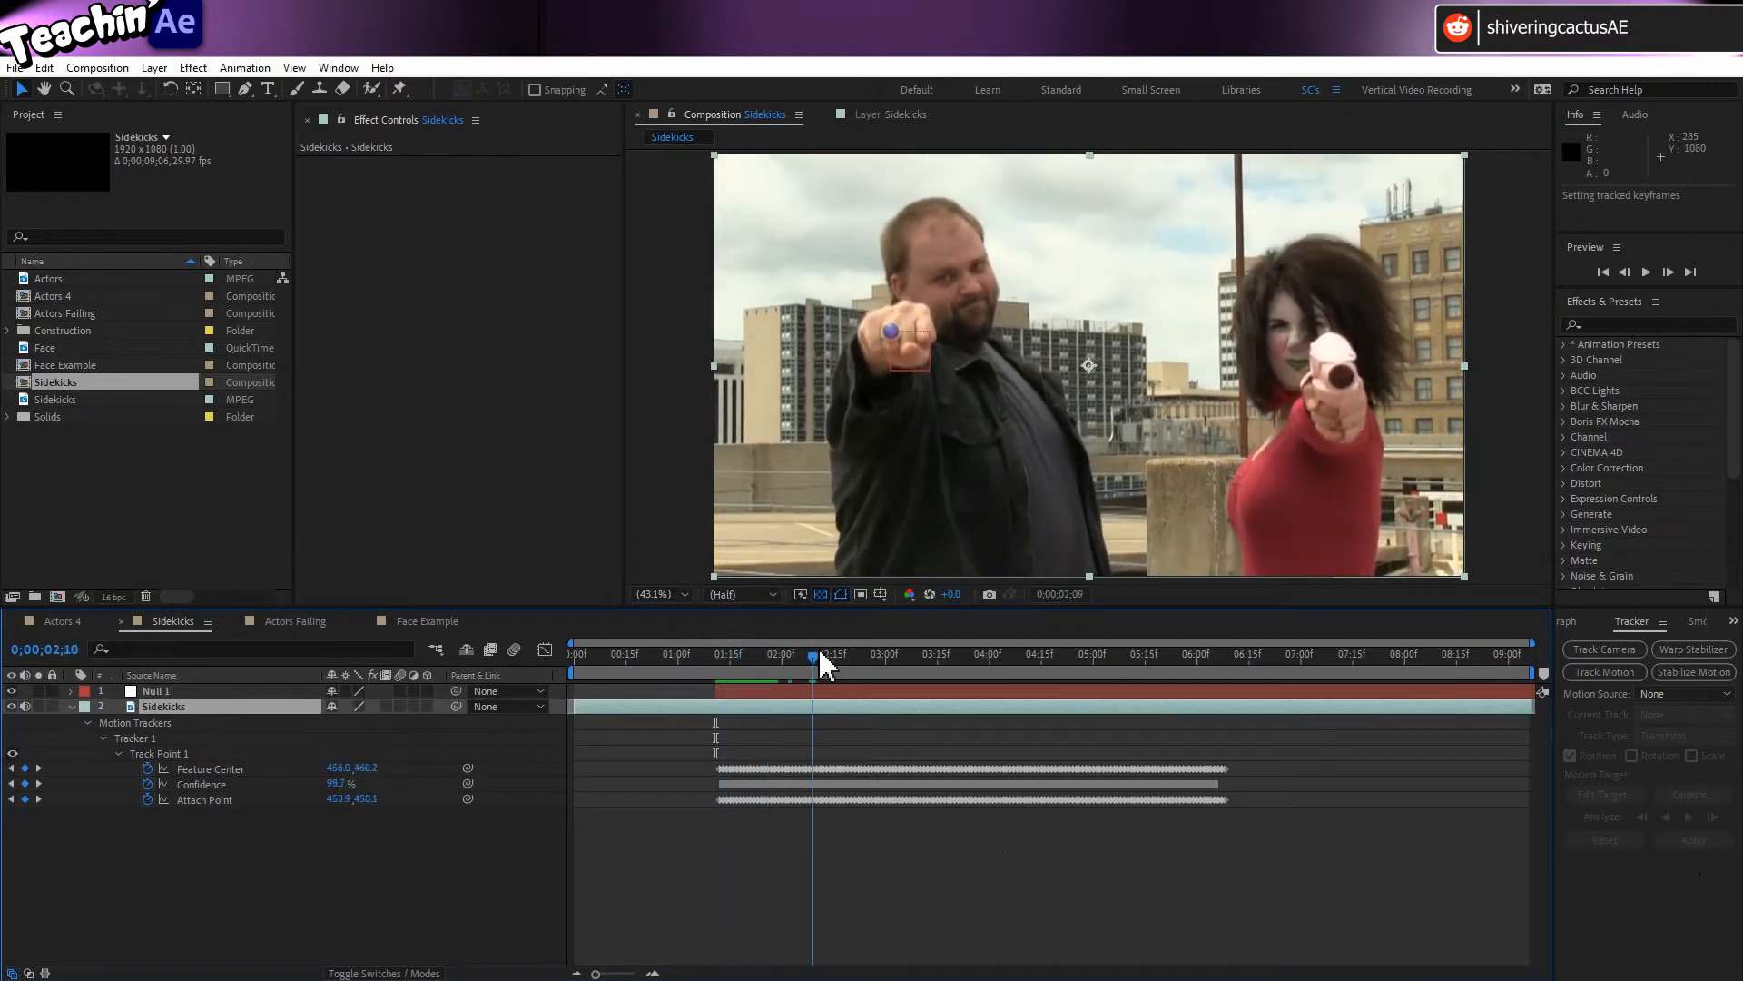
{"action": "left_click", "coordinate": [221, 692]}
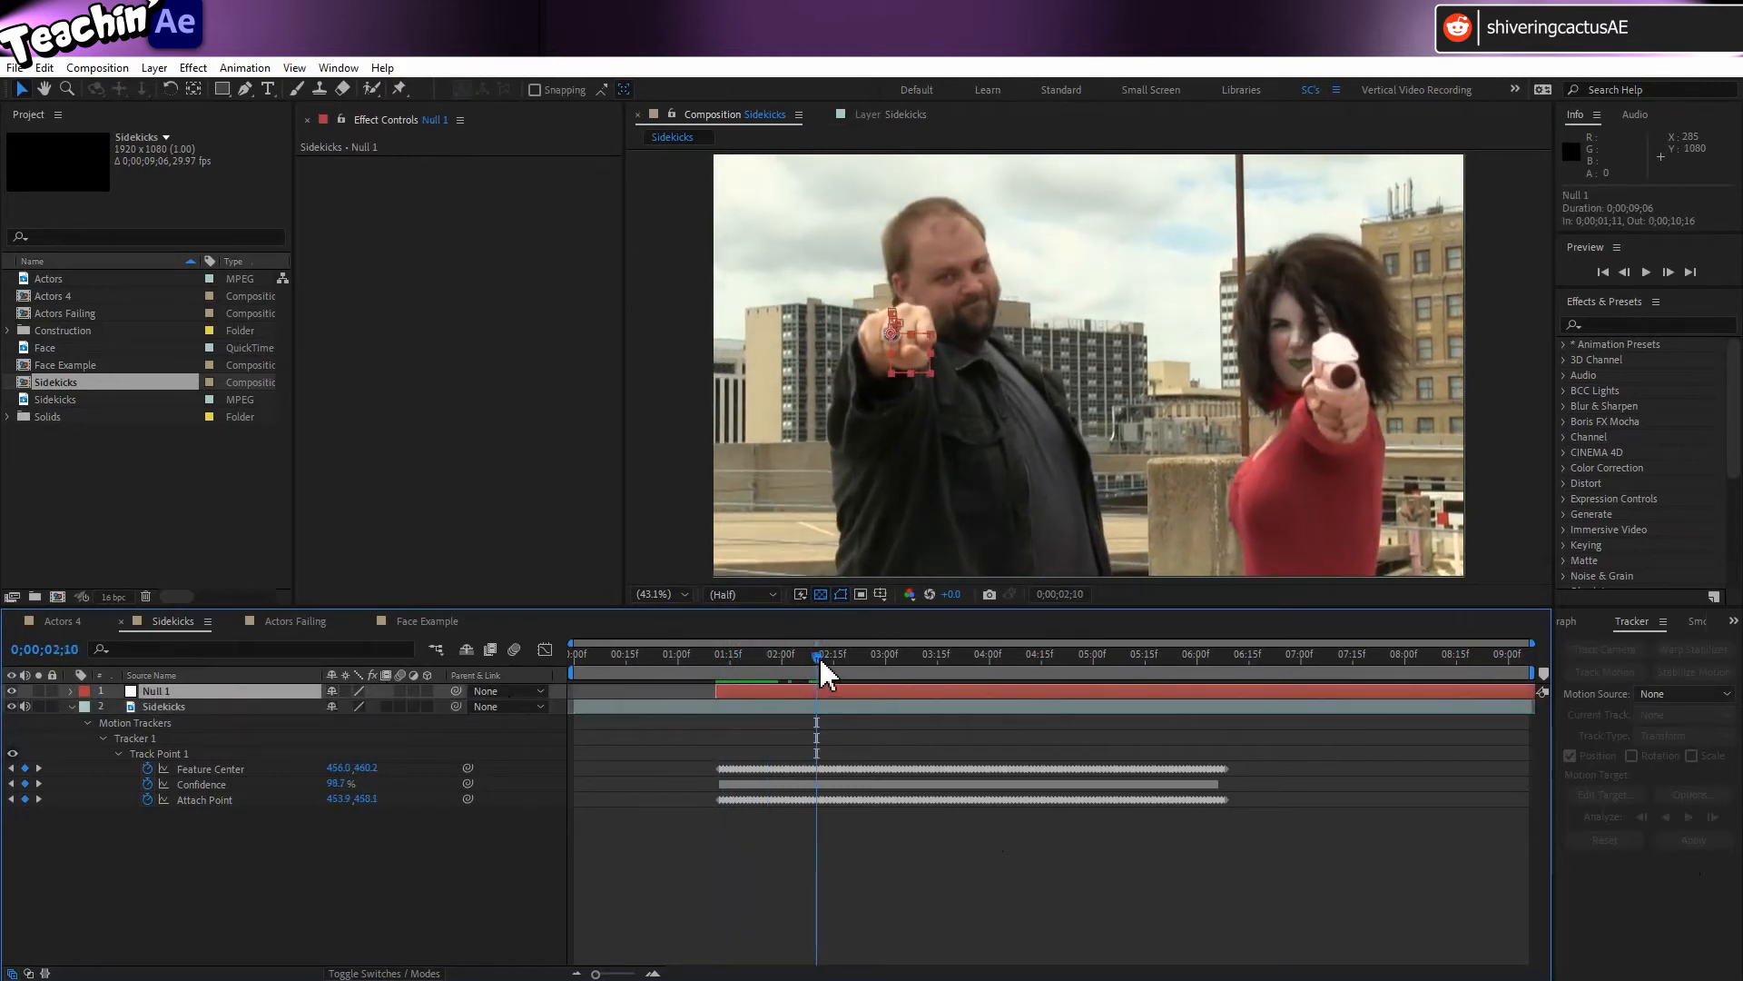
{"action": "left_click_drag", "start_coordinate": [819, 656], "coordinate": [813, 715]}
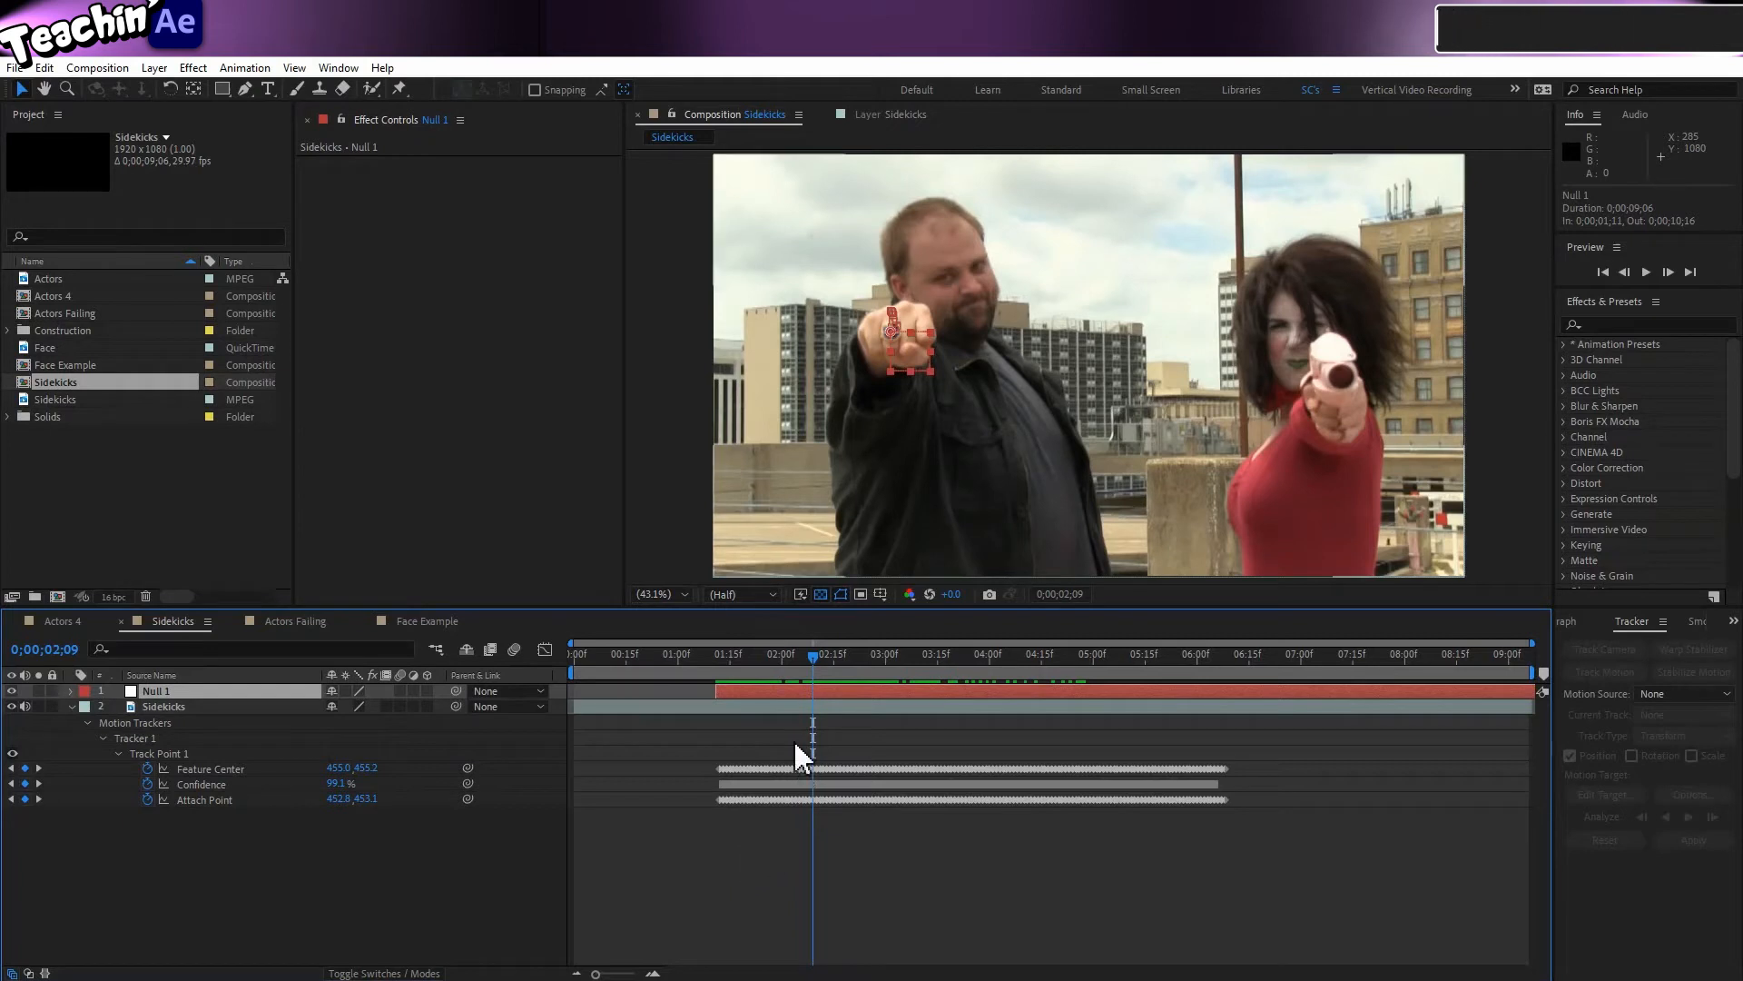
{"action": "left_click_drag", "start_coordinate": [815, 658], "coordinate": [715, 656]}
- Find the CC Light Rays effect, apply it to the Sidekicks layer, and reveal its Center property in the timeline
{"action": "left_click", "coordinate": [185, 707]}
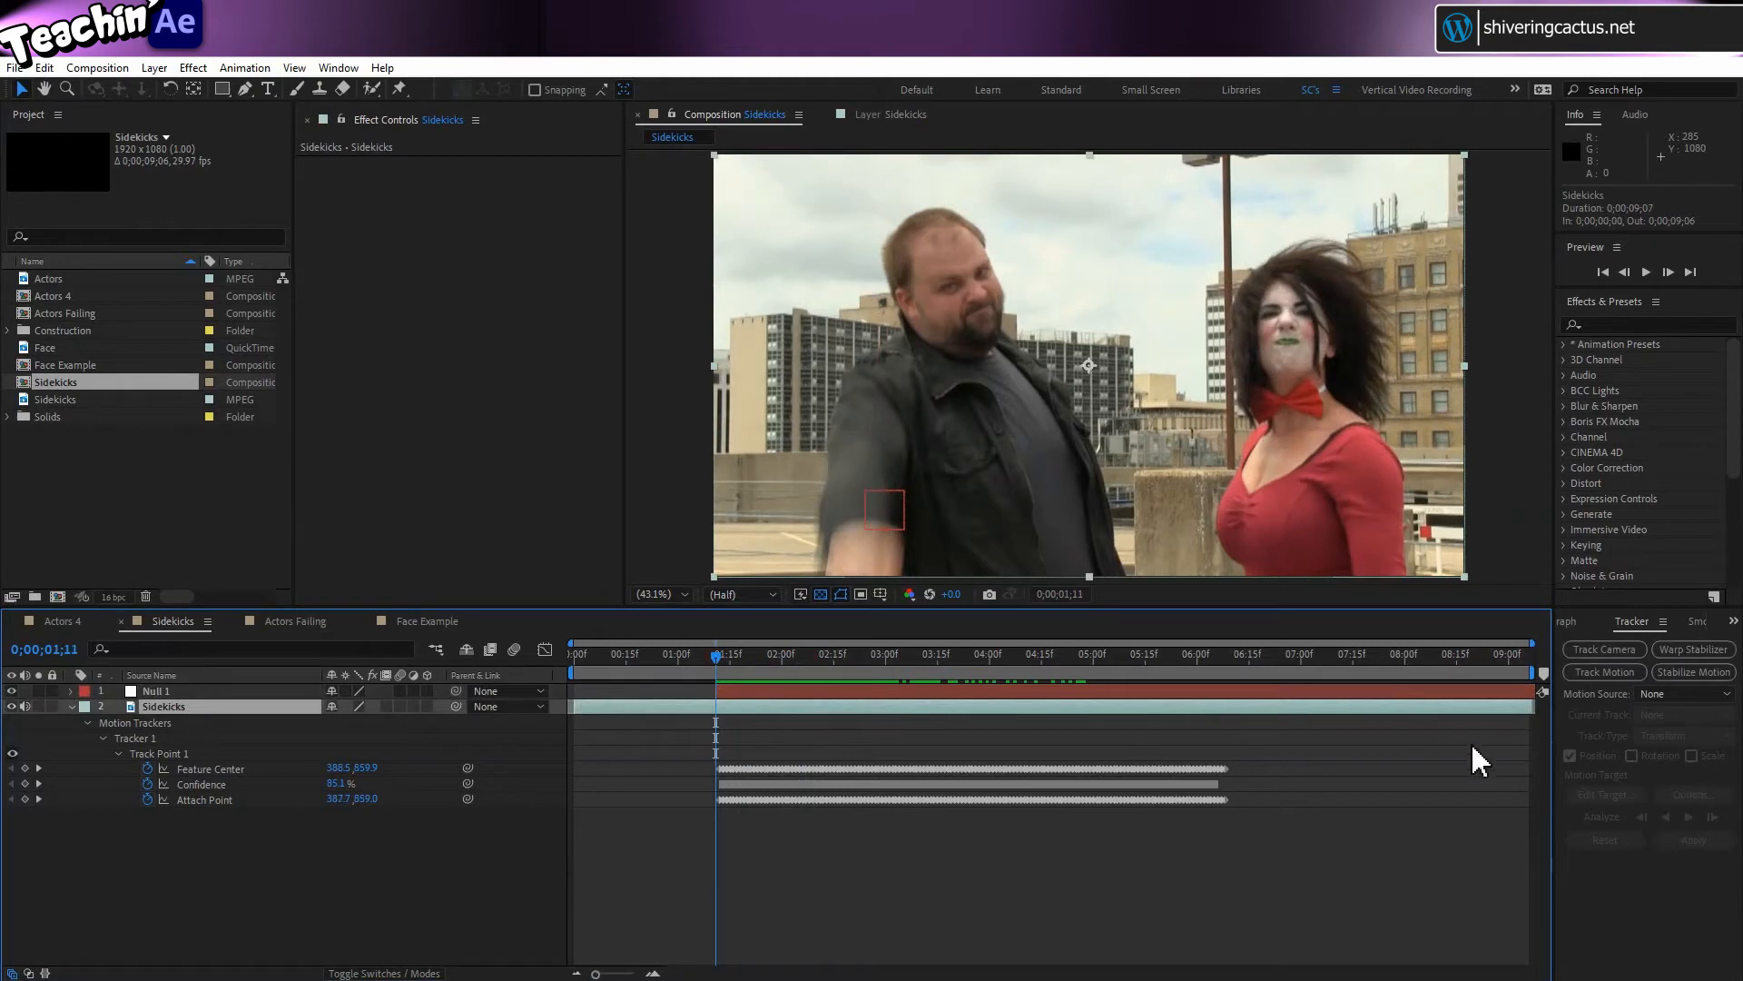
{"action": "left_click", "coordinate": [1639, 325]}
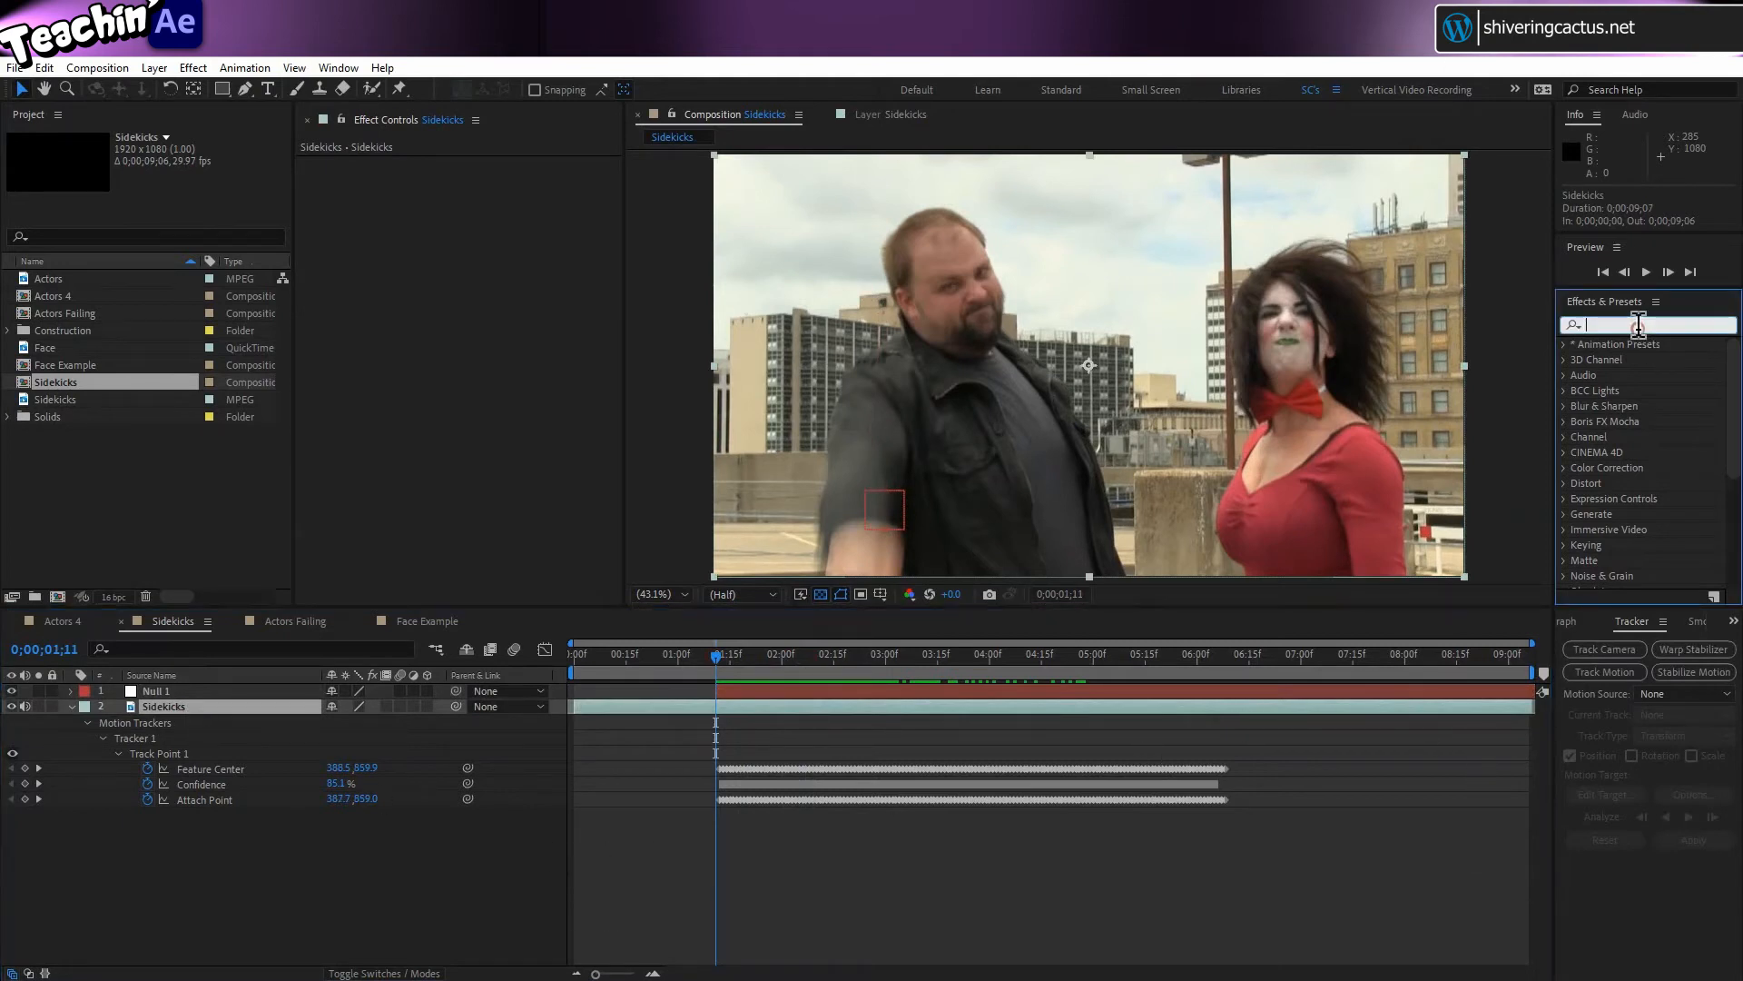
{"action": "type", "text": "ght"}
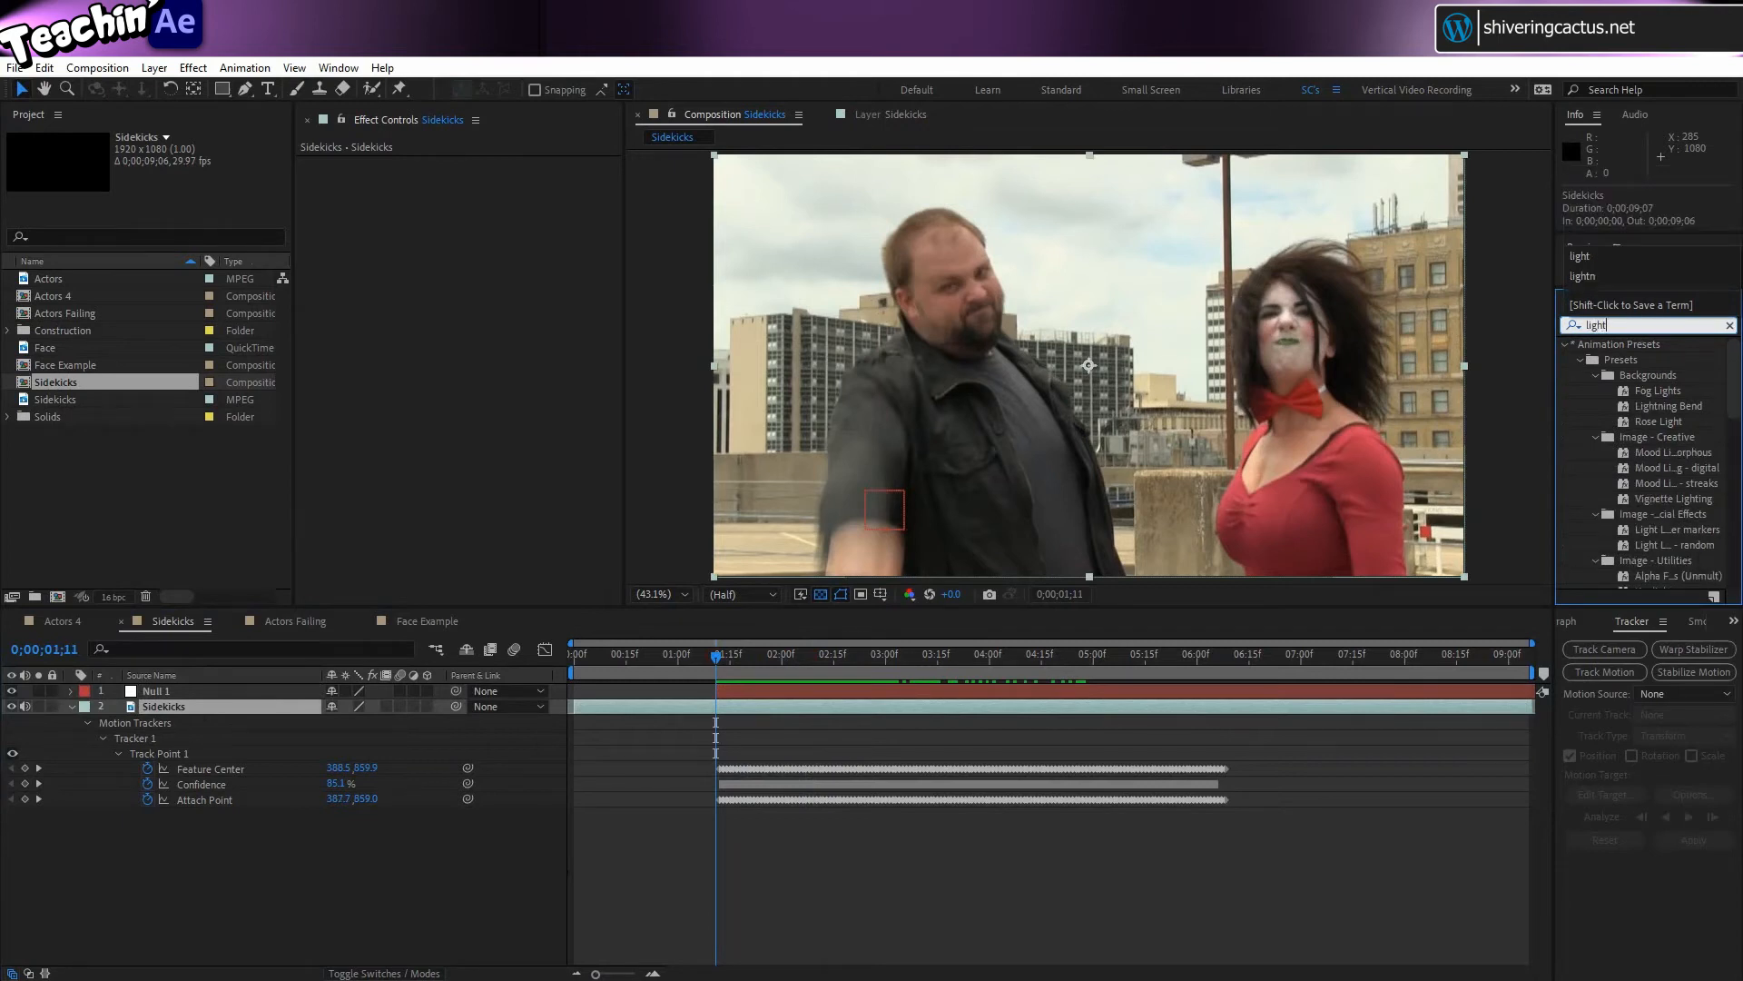
{"action": "type", "text": " r"}
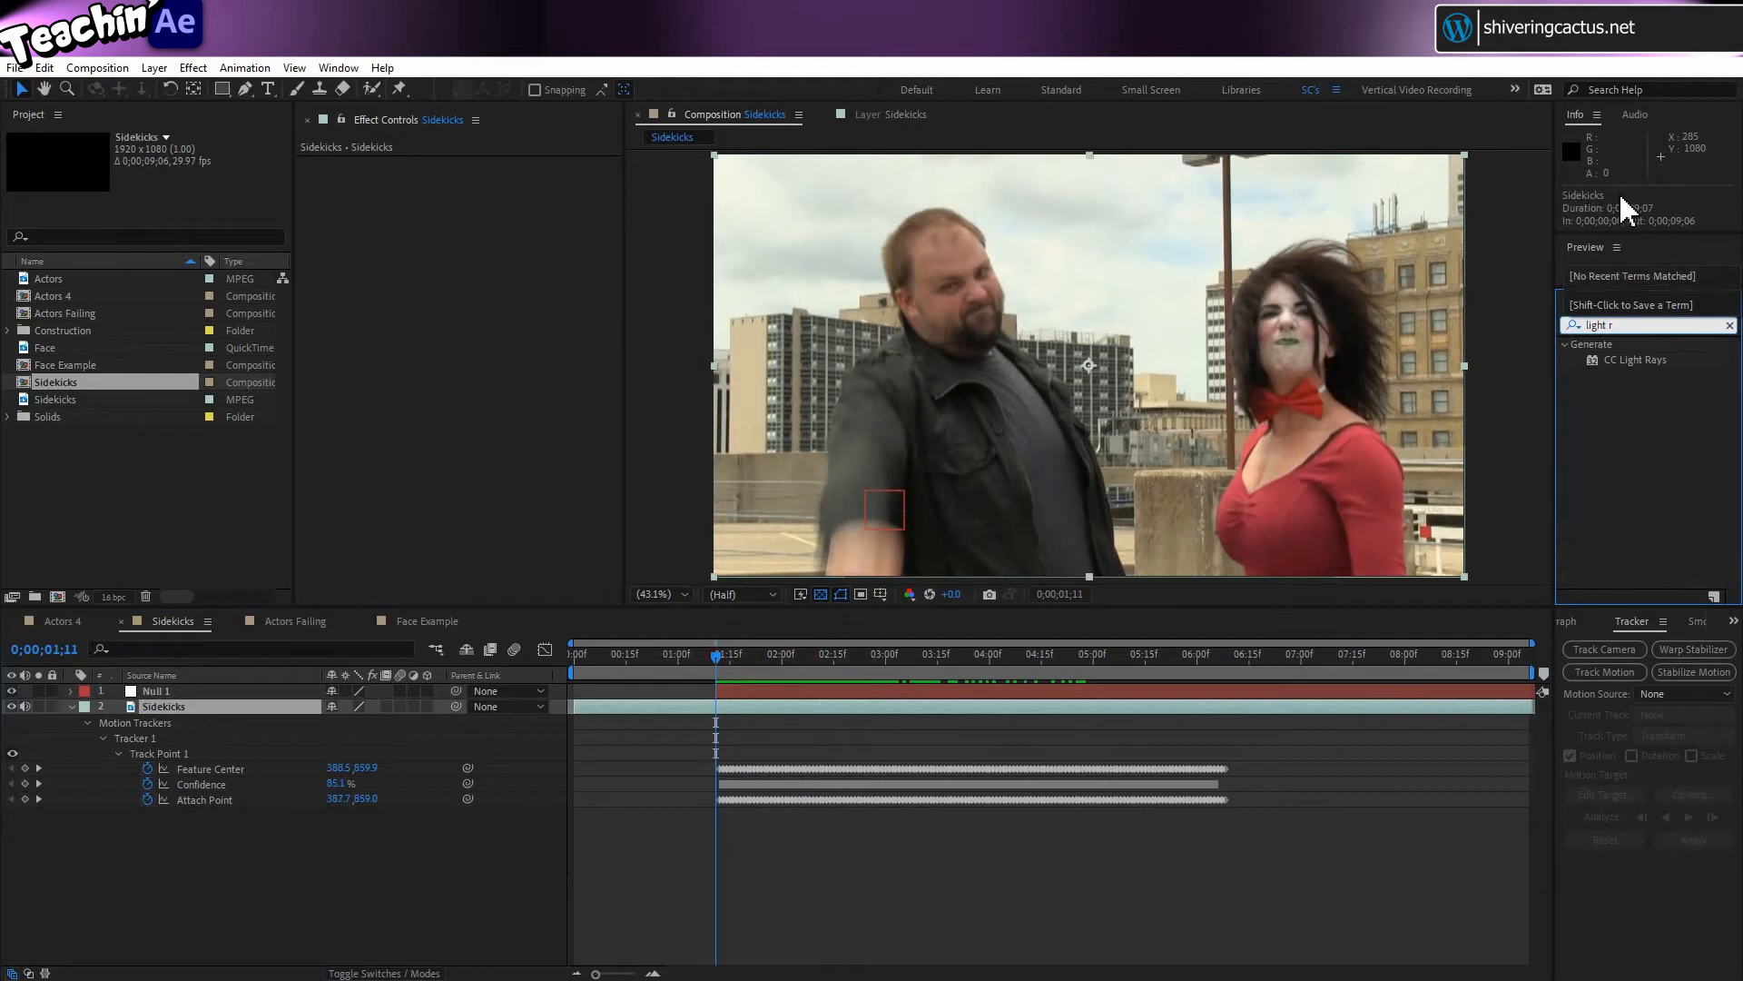
{"action": "left_click", "coordinate": [1641, 358]}
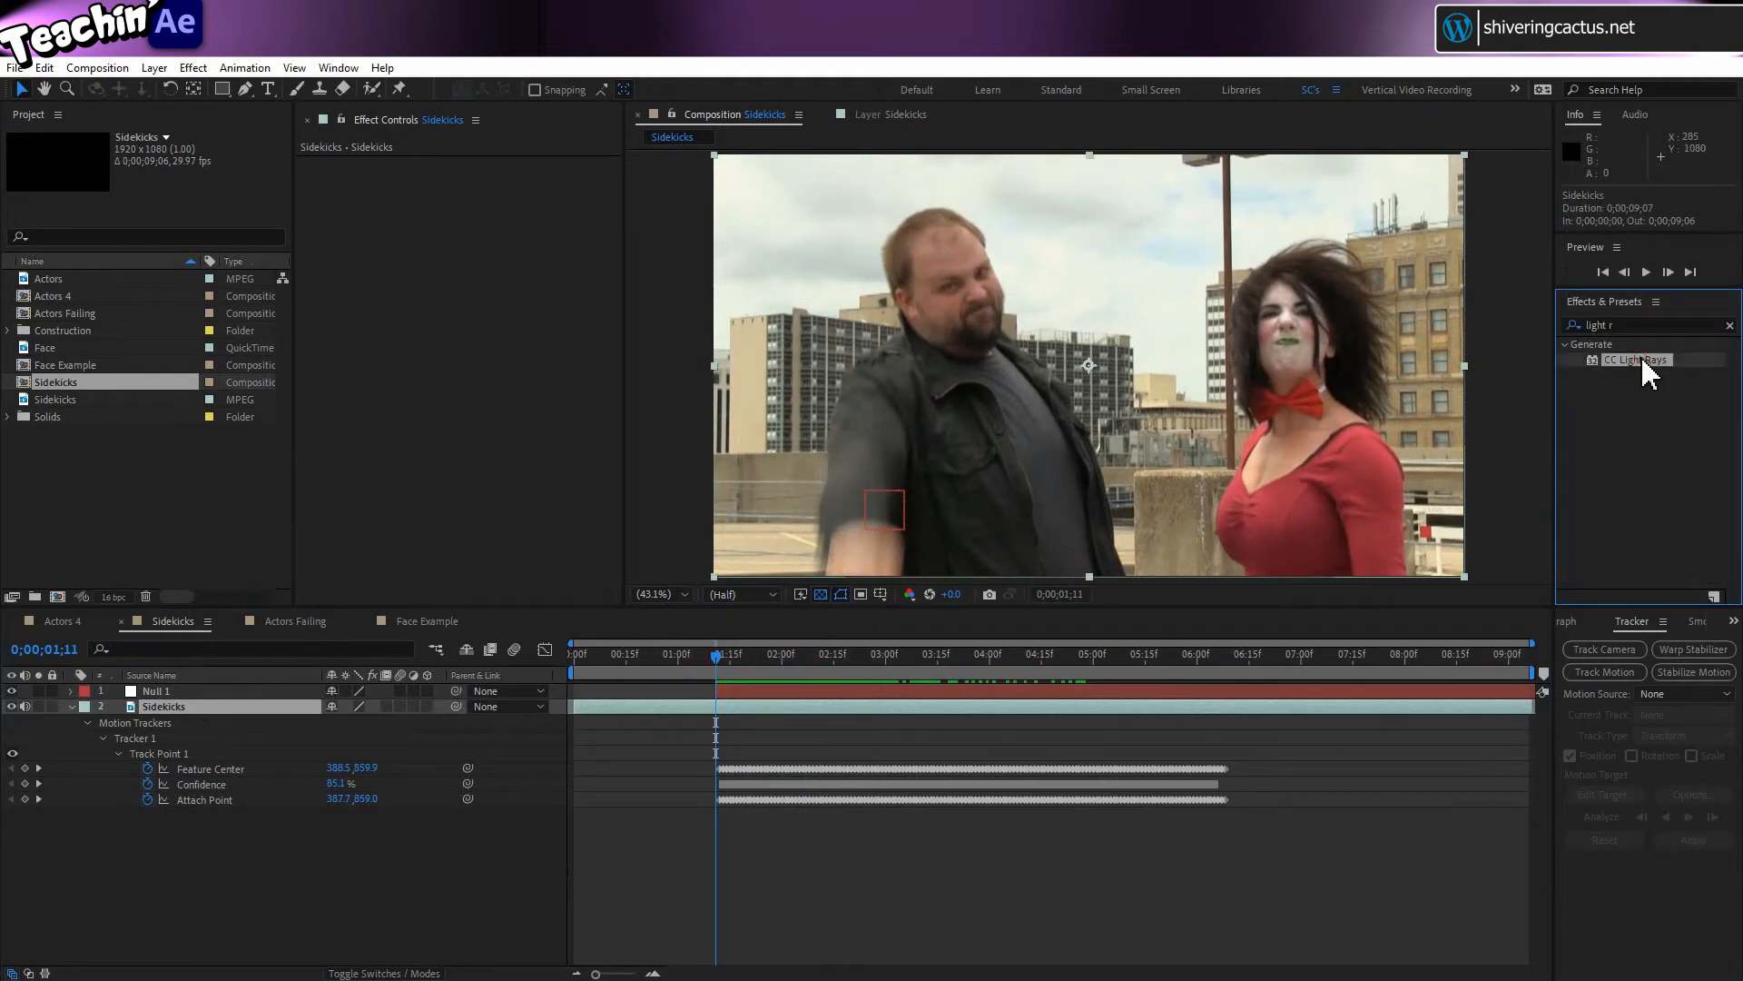
{"action": "left_click_drag", "start_coordinate": [1642, 356], "coordinate": [223, 708]}
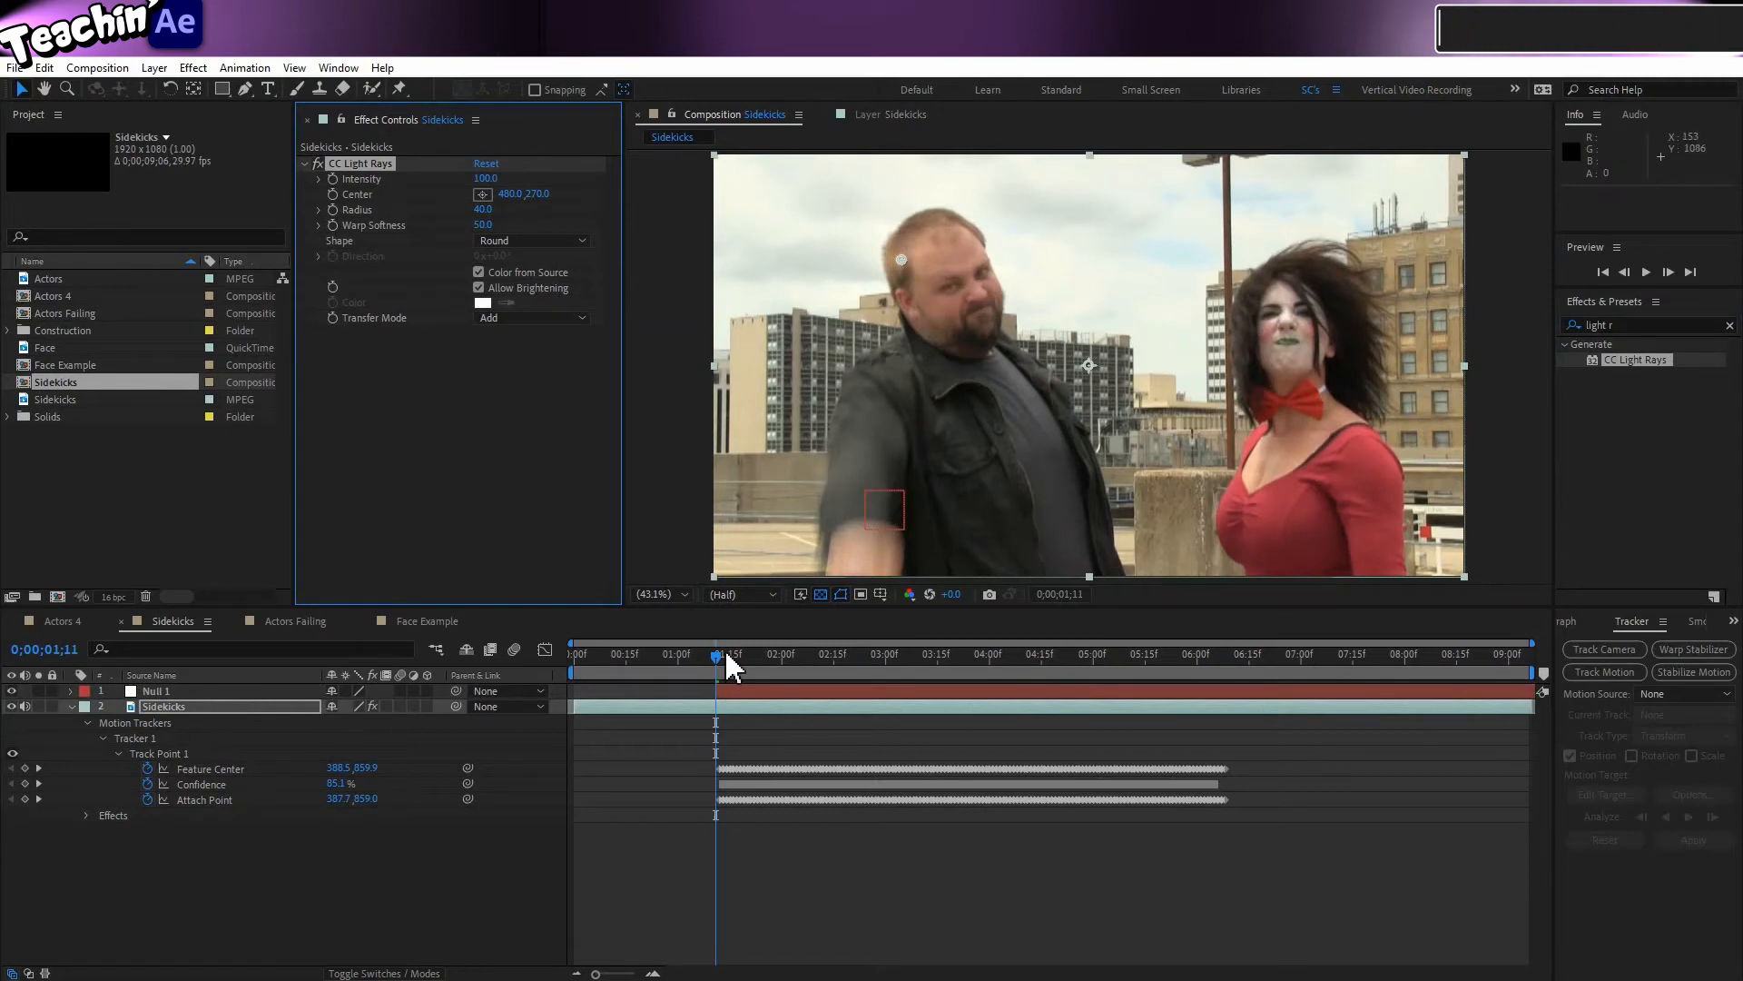
{"action": "double_click", "coordinate": [358, 194]}
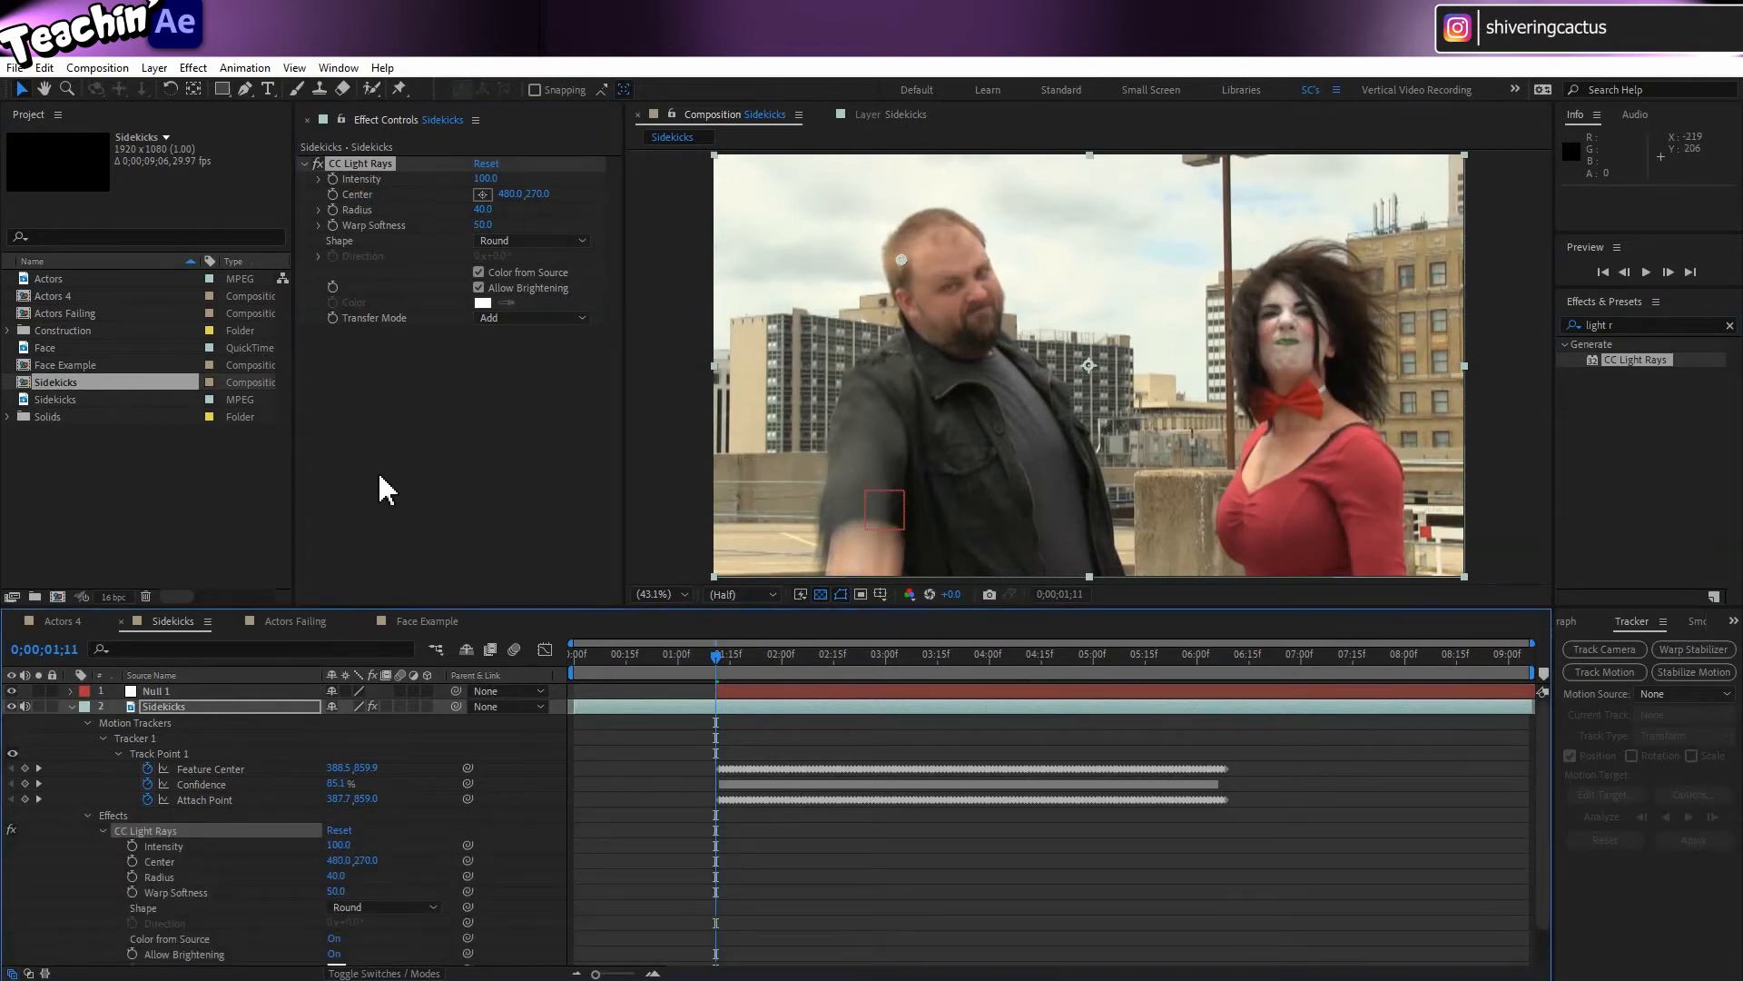
- Reveal the null layer's animated properties and copy all of its Position keyframes
{"action": "left_click", "coordinate": [233, 691]}
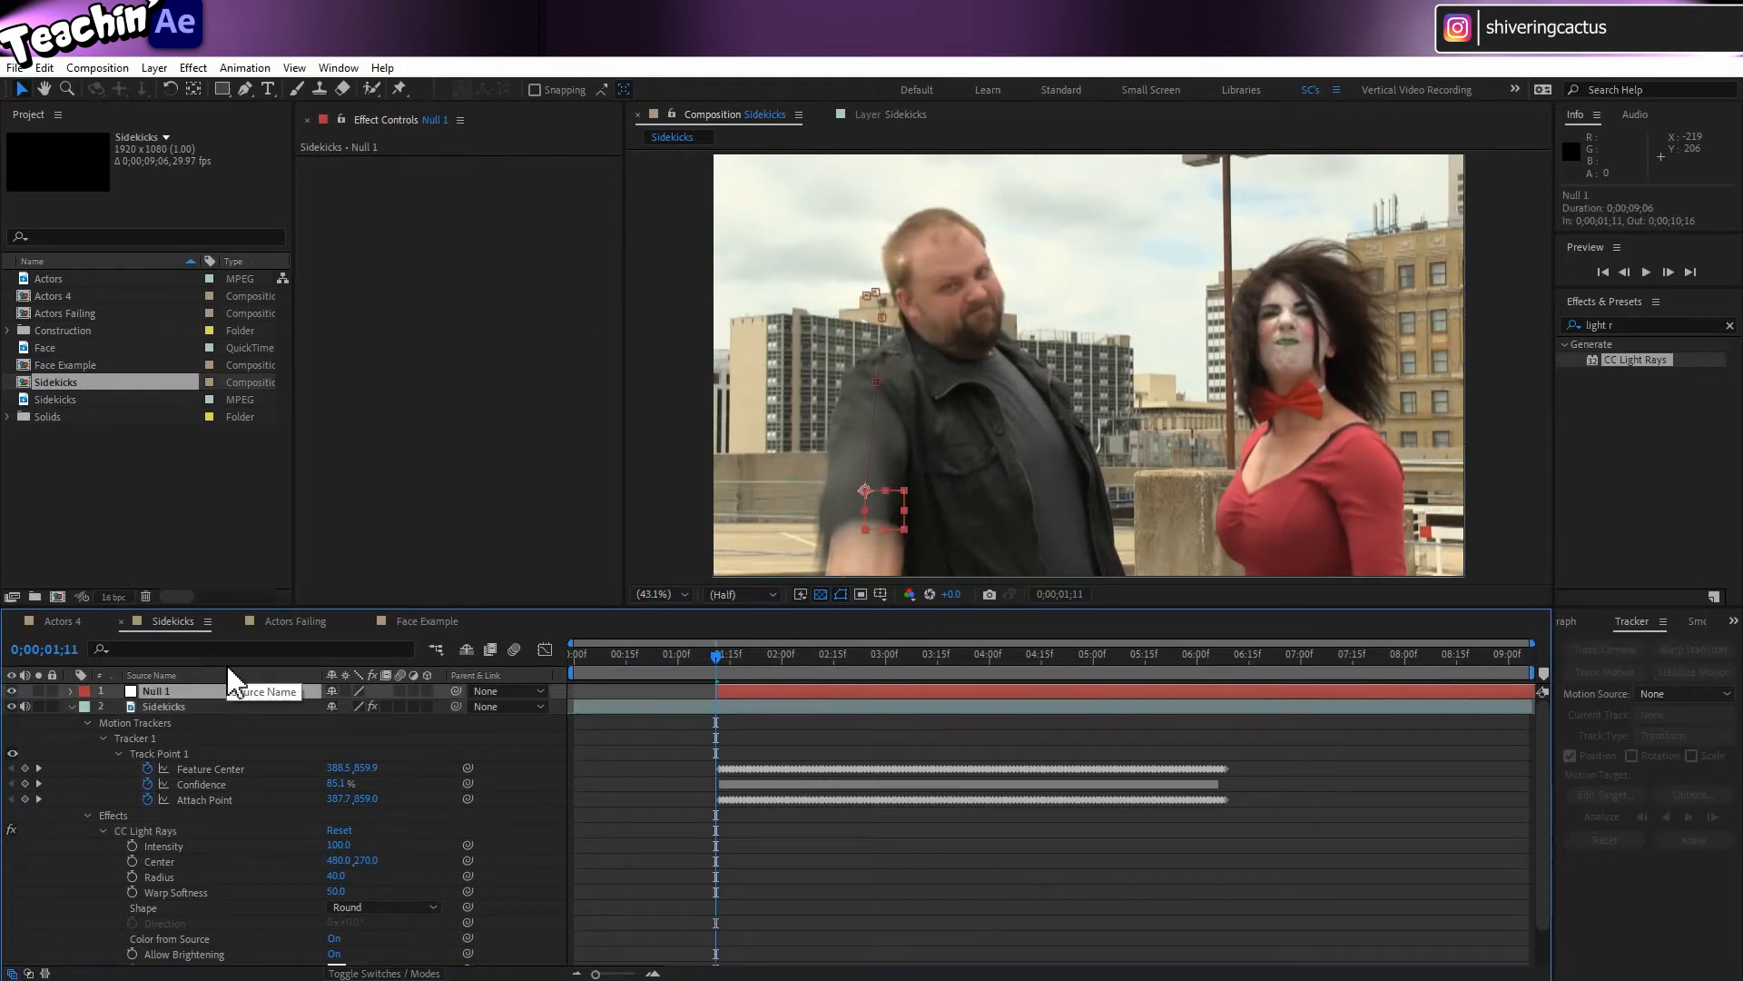
{"action": "key", "text": "u"}
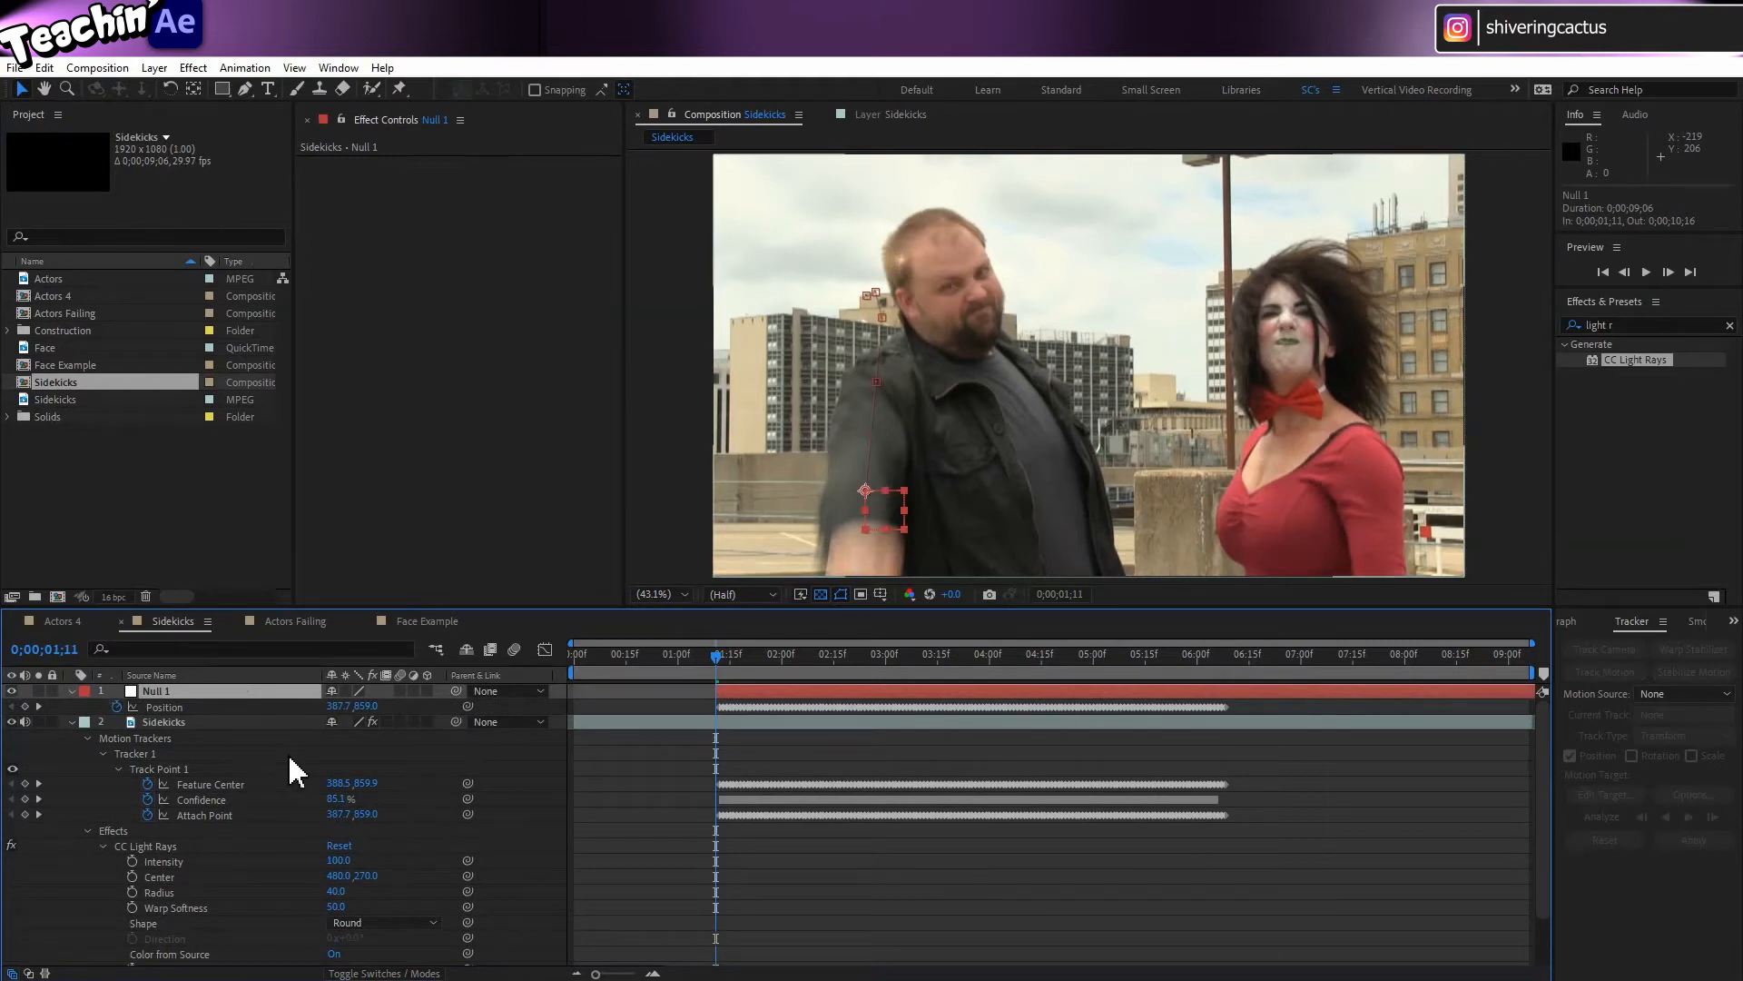
{"action": "left_click", "coordinate": [177, 705]}
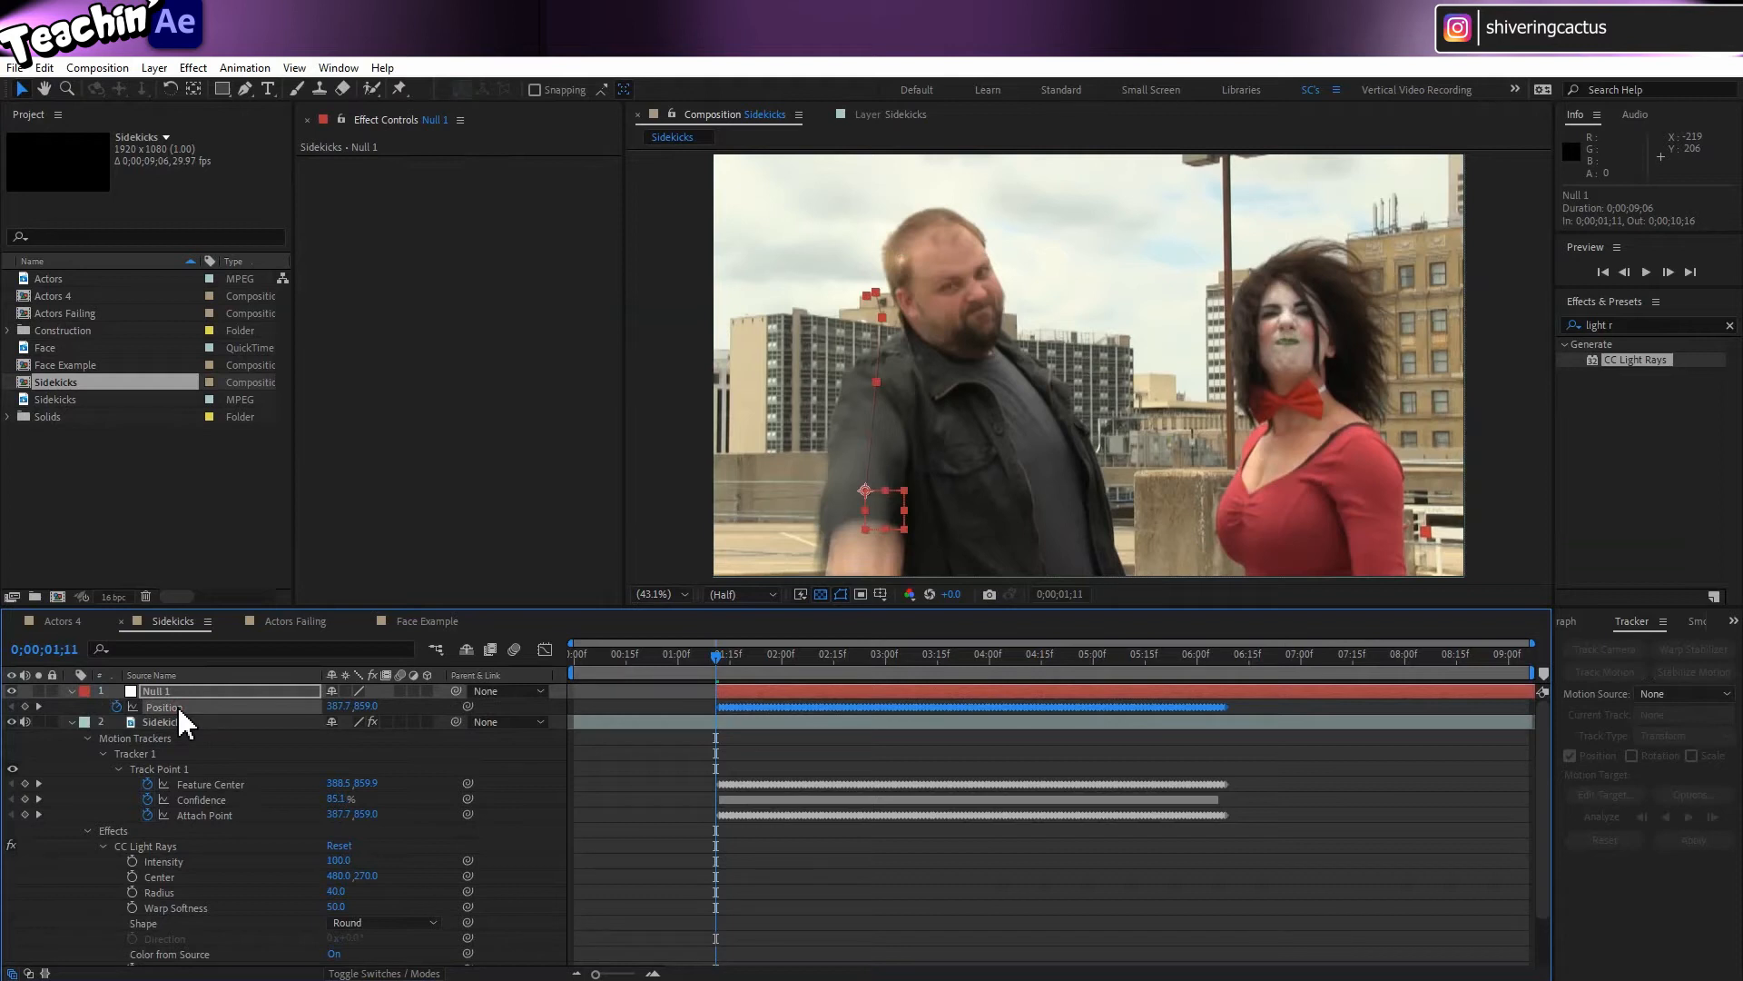
{"action": "key", "text": "ctrl+c"}
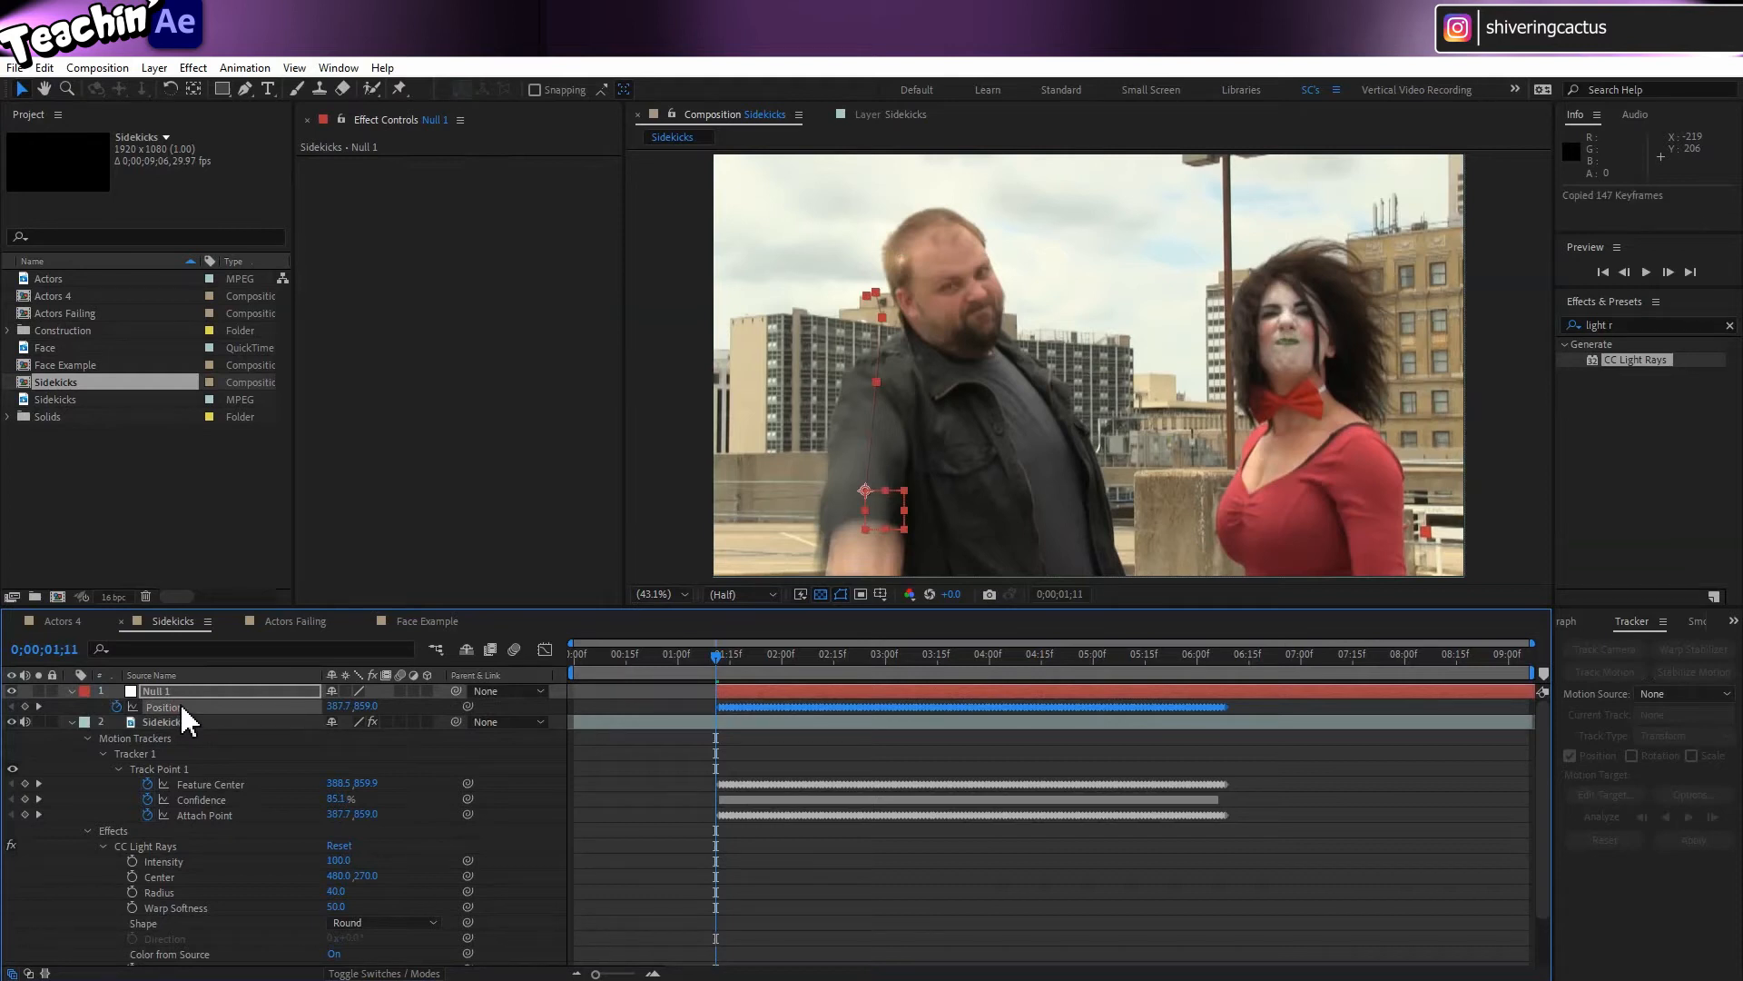
- Paste the copied Position keyframes onto the Center property of CC Light Rays, starting at 0;00;01;12
{"action": "left_click", "coordinate": [208, 877]}
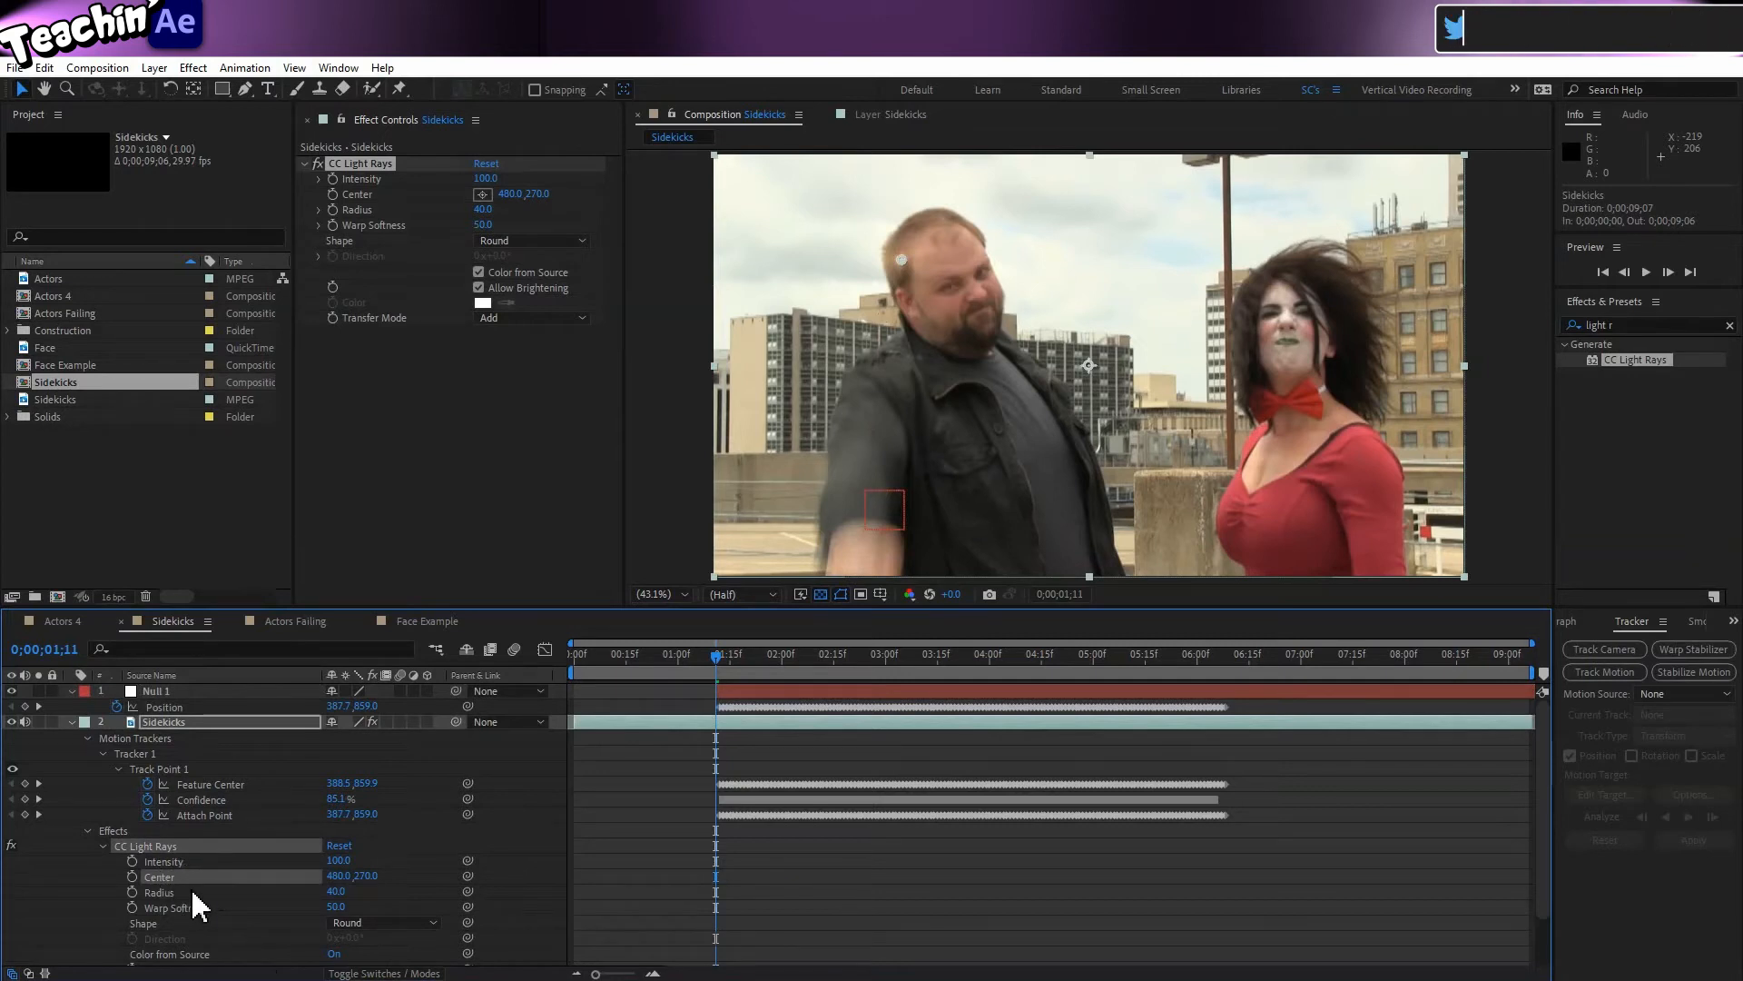
{"action": "left_click", "coordinate": [39, 707]}
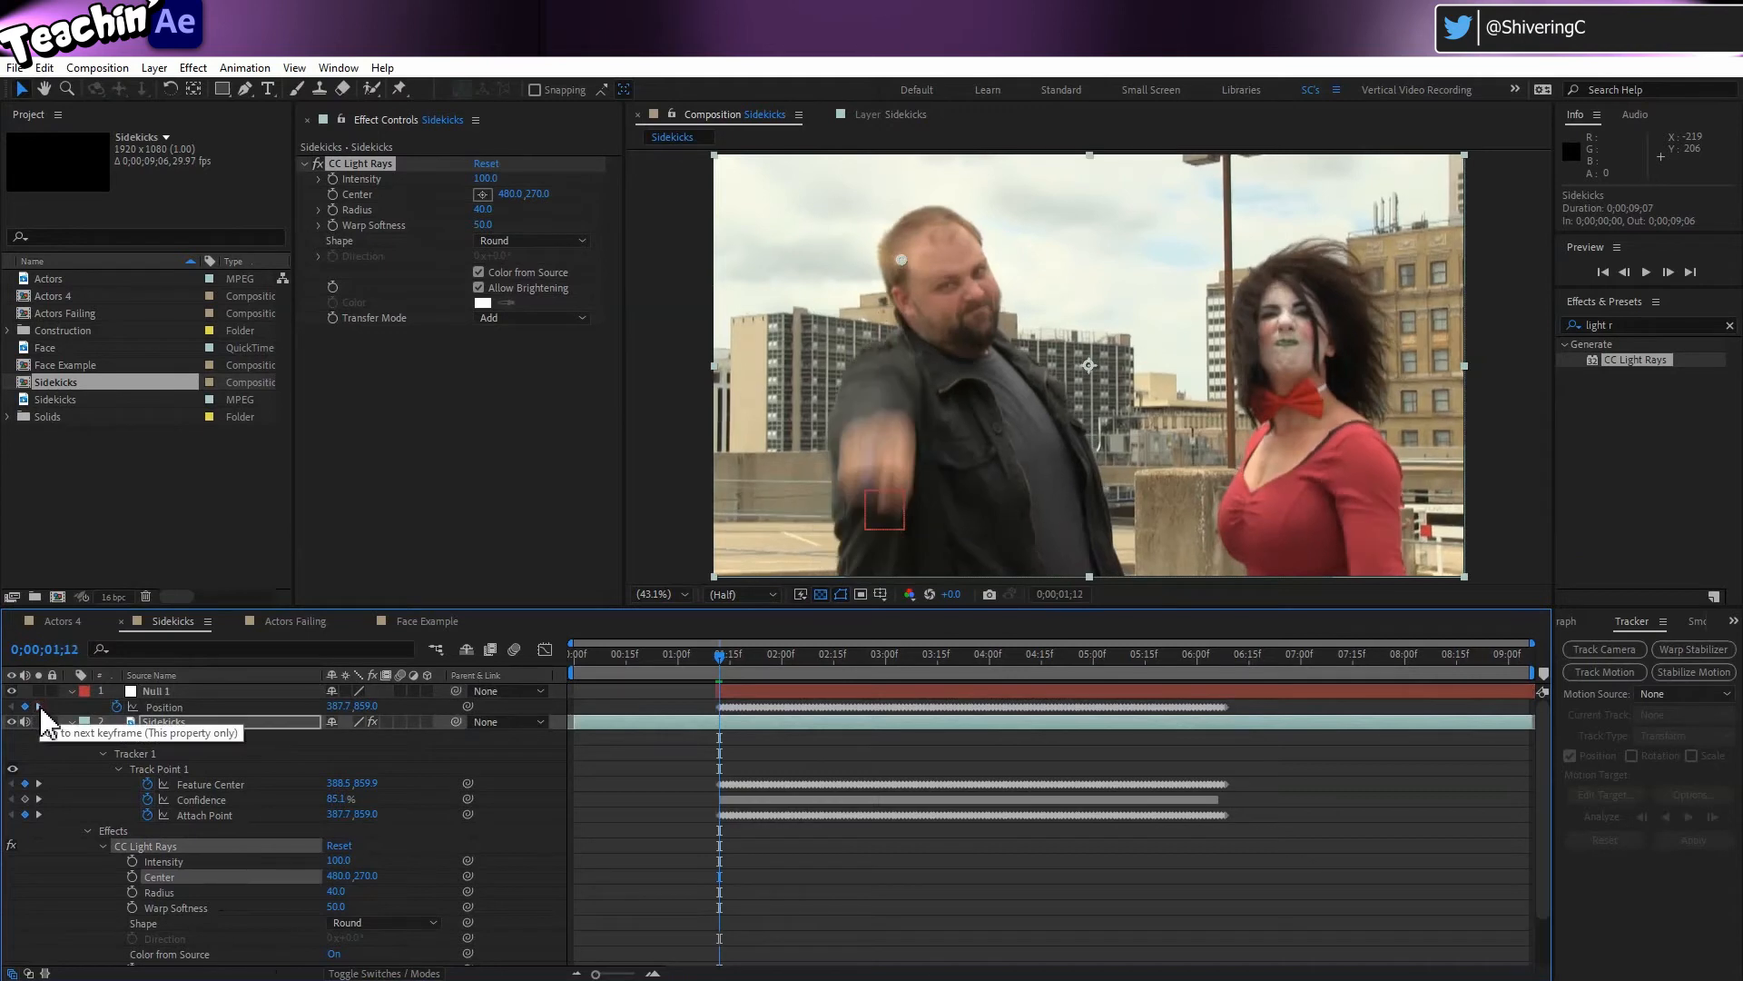
{"action": "key", "text": "ctrl+v"}
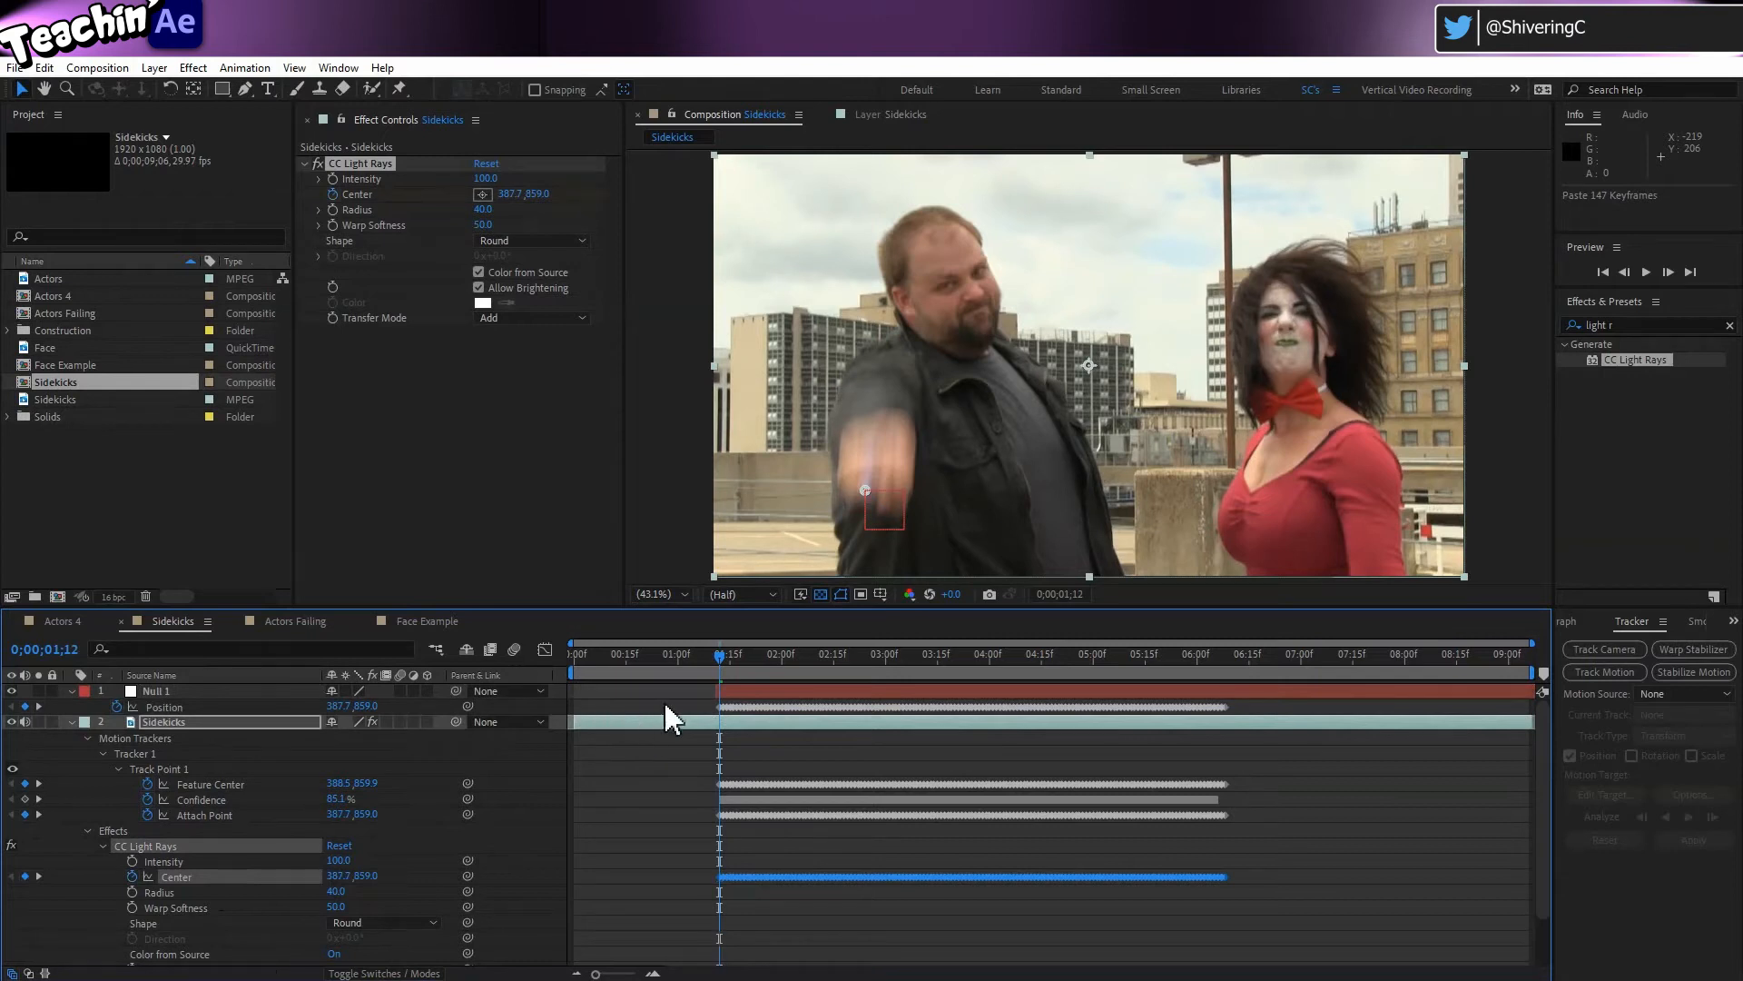
- Scrub and play back the Sidekicks composition to check how the light rays follow the ring
{"action": "left_click_drag", "start_coordinate": [716, 664], "coordinate": [753, 654]}
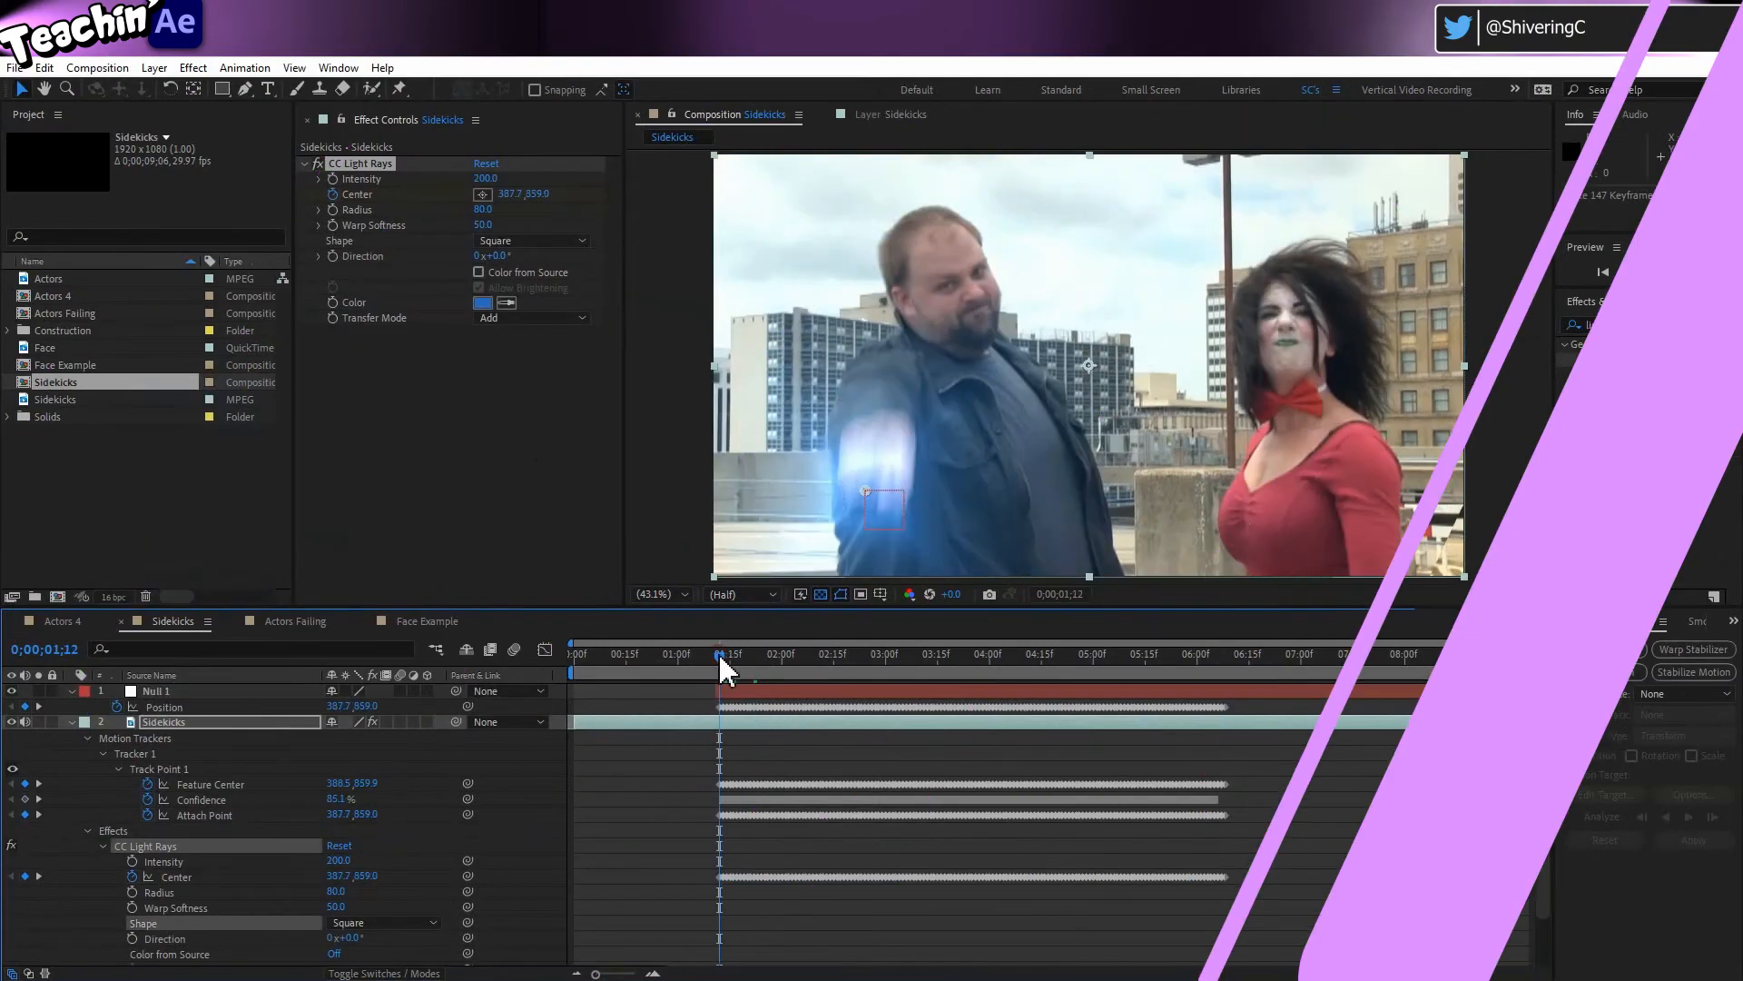
{"action": "key", "text": "space"}
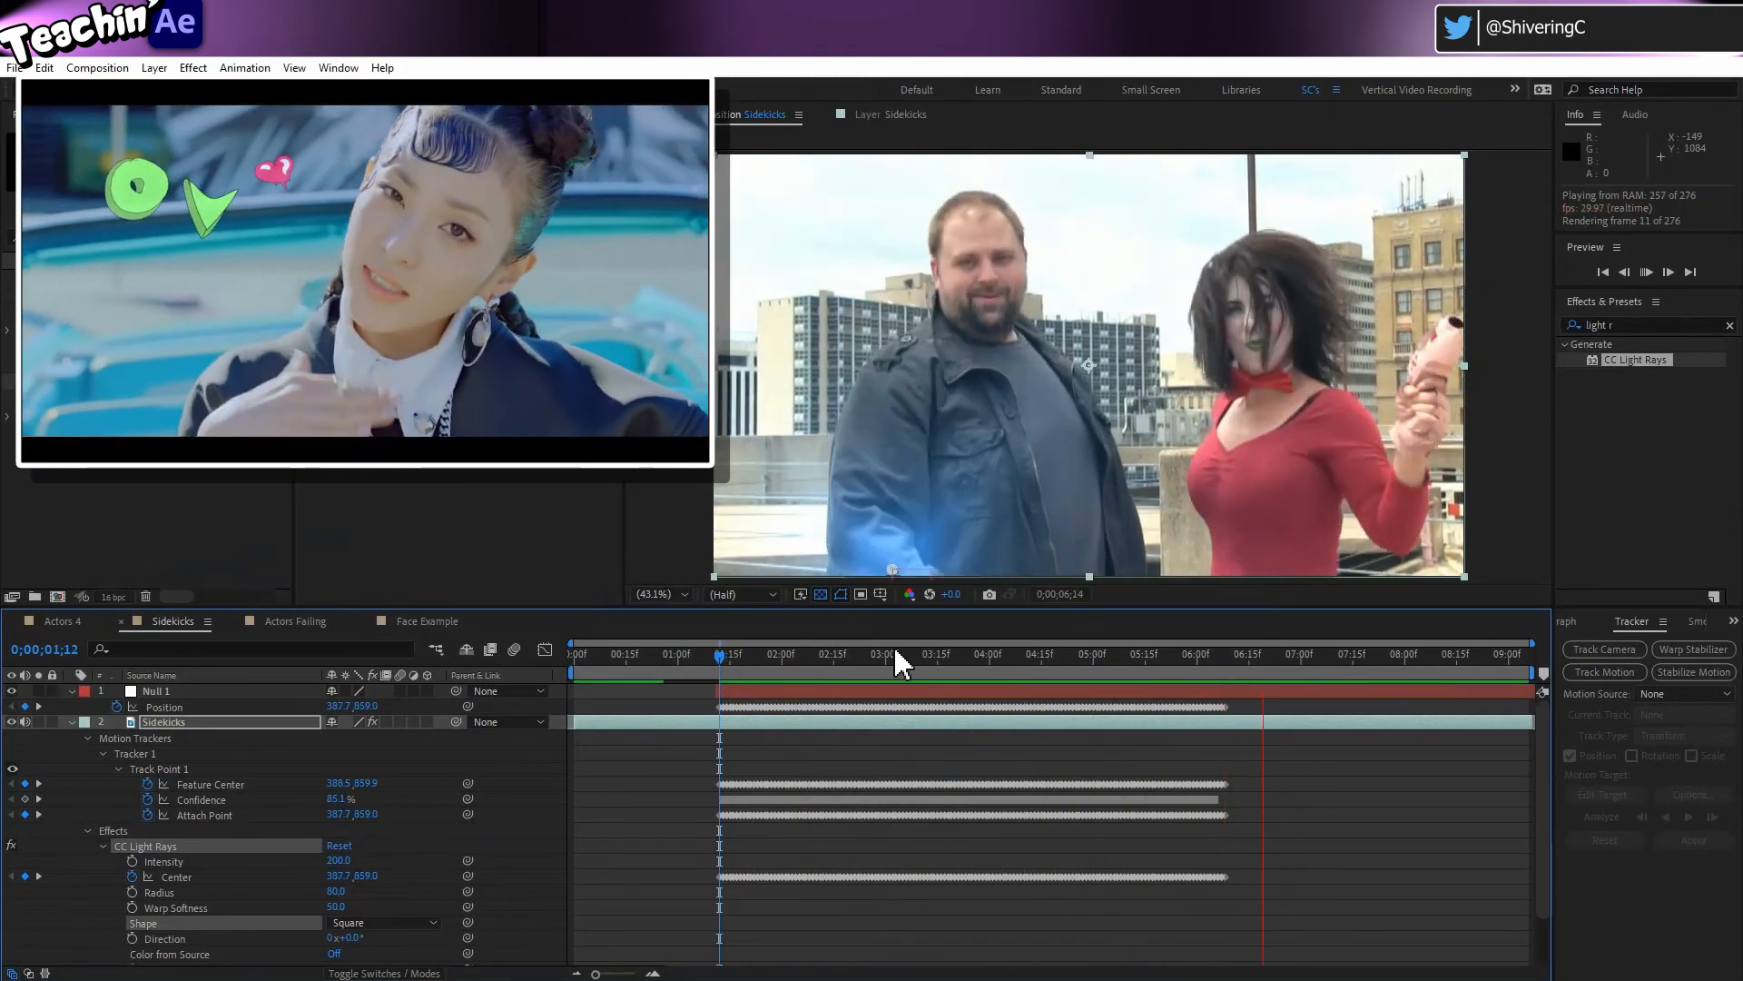
{"action": "key", "text": "space"}
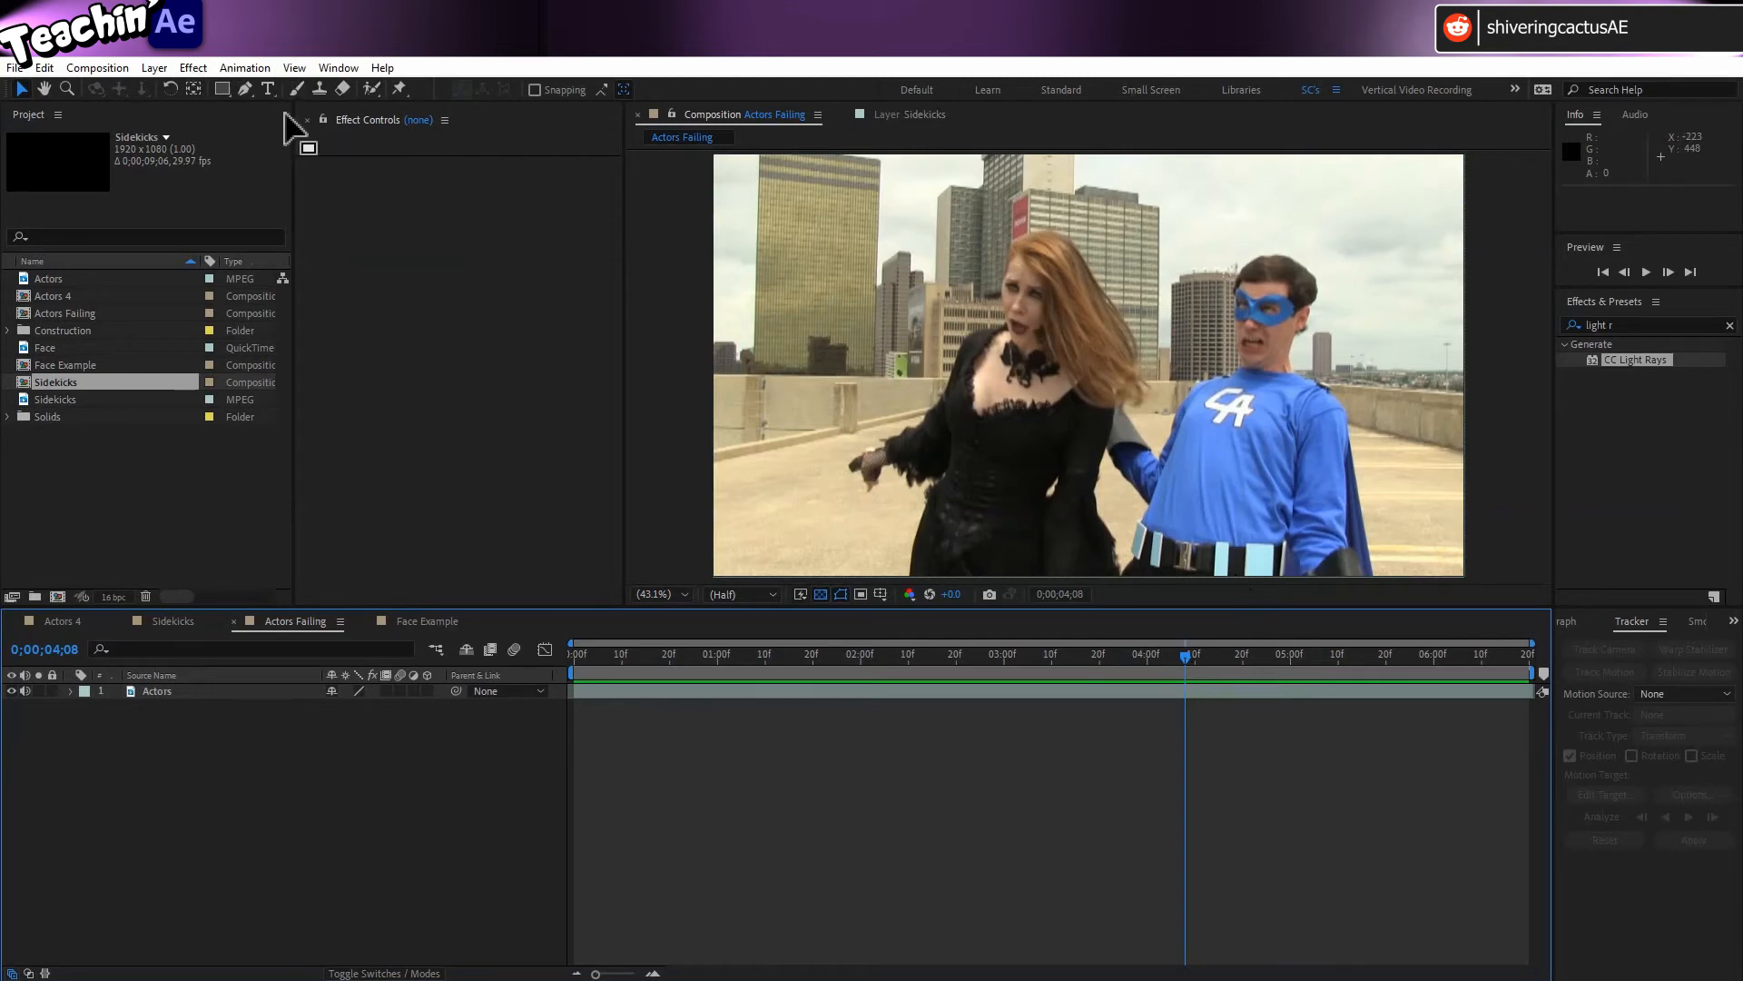
- Create a null object in the Actors Failing composition and extend its start to the beginning of the timeline
{"action": "left_click", "coordinate": [150, 69]}
{"action": "mouse_move", "coordinate": [181, 89]}
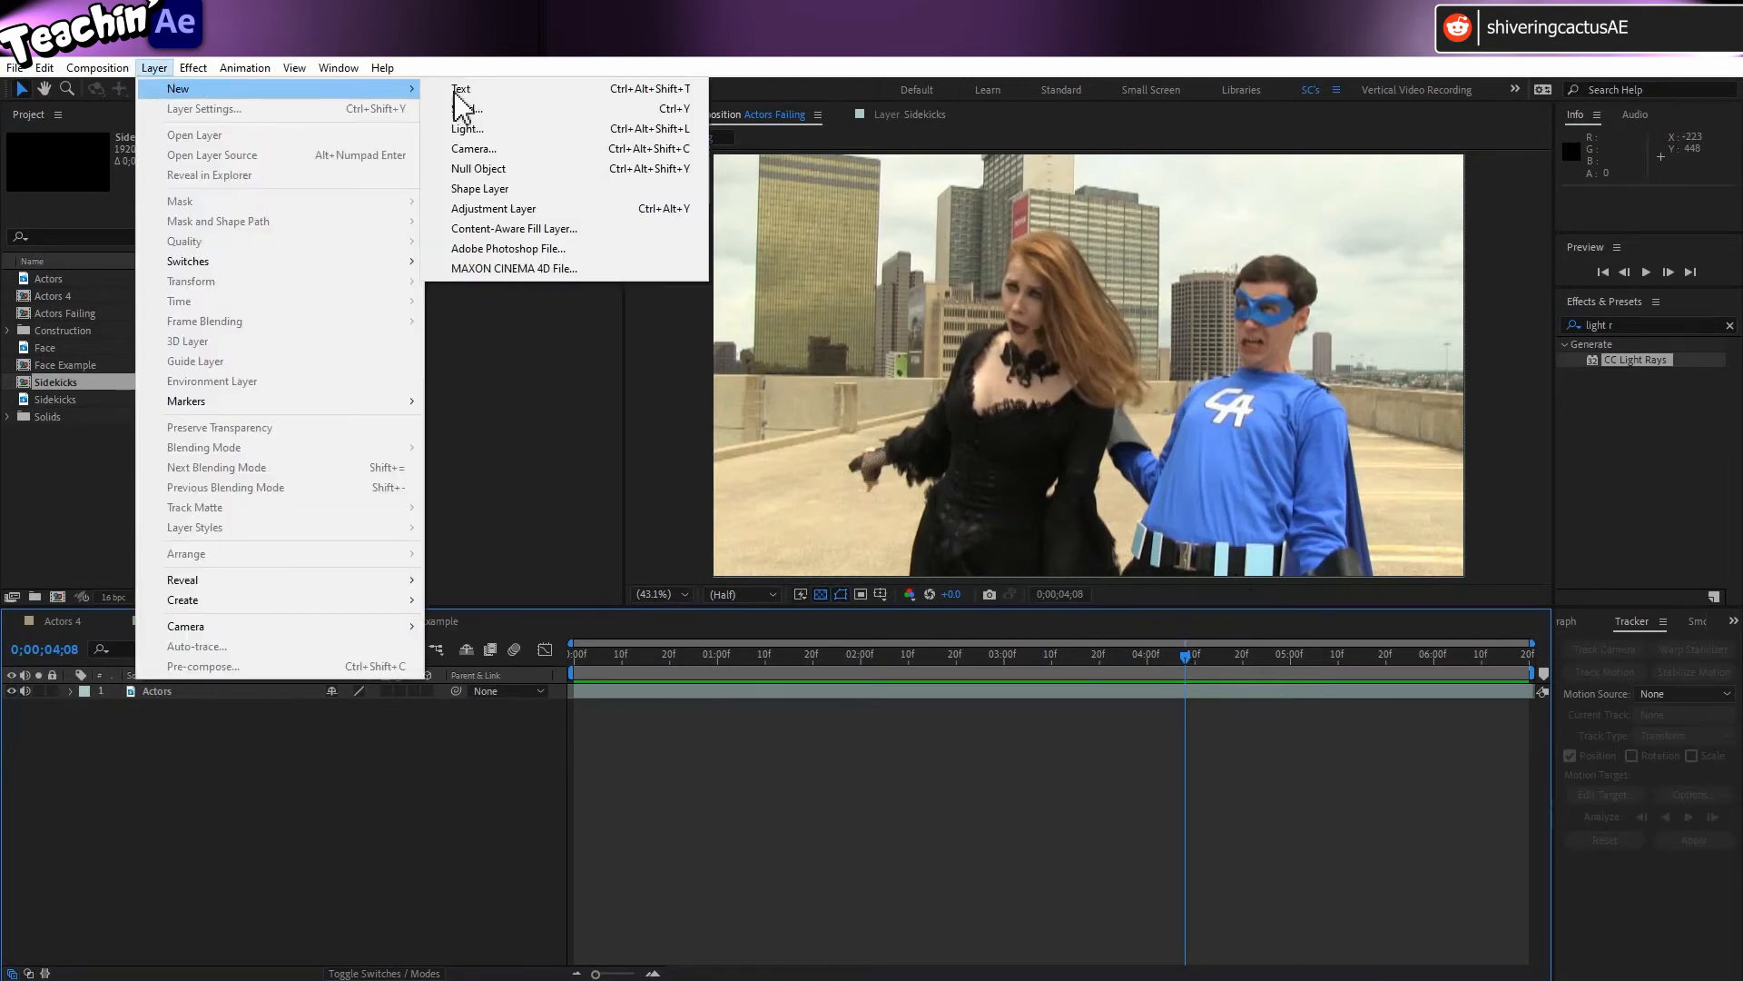
{"action": "left_click", "coordinate": [484, 169]}
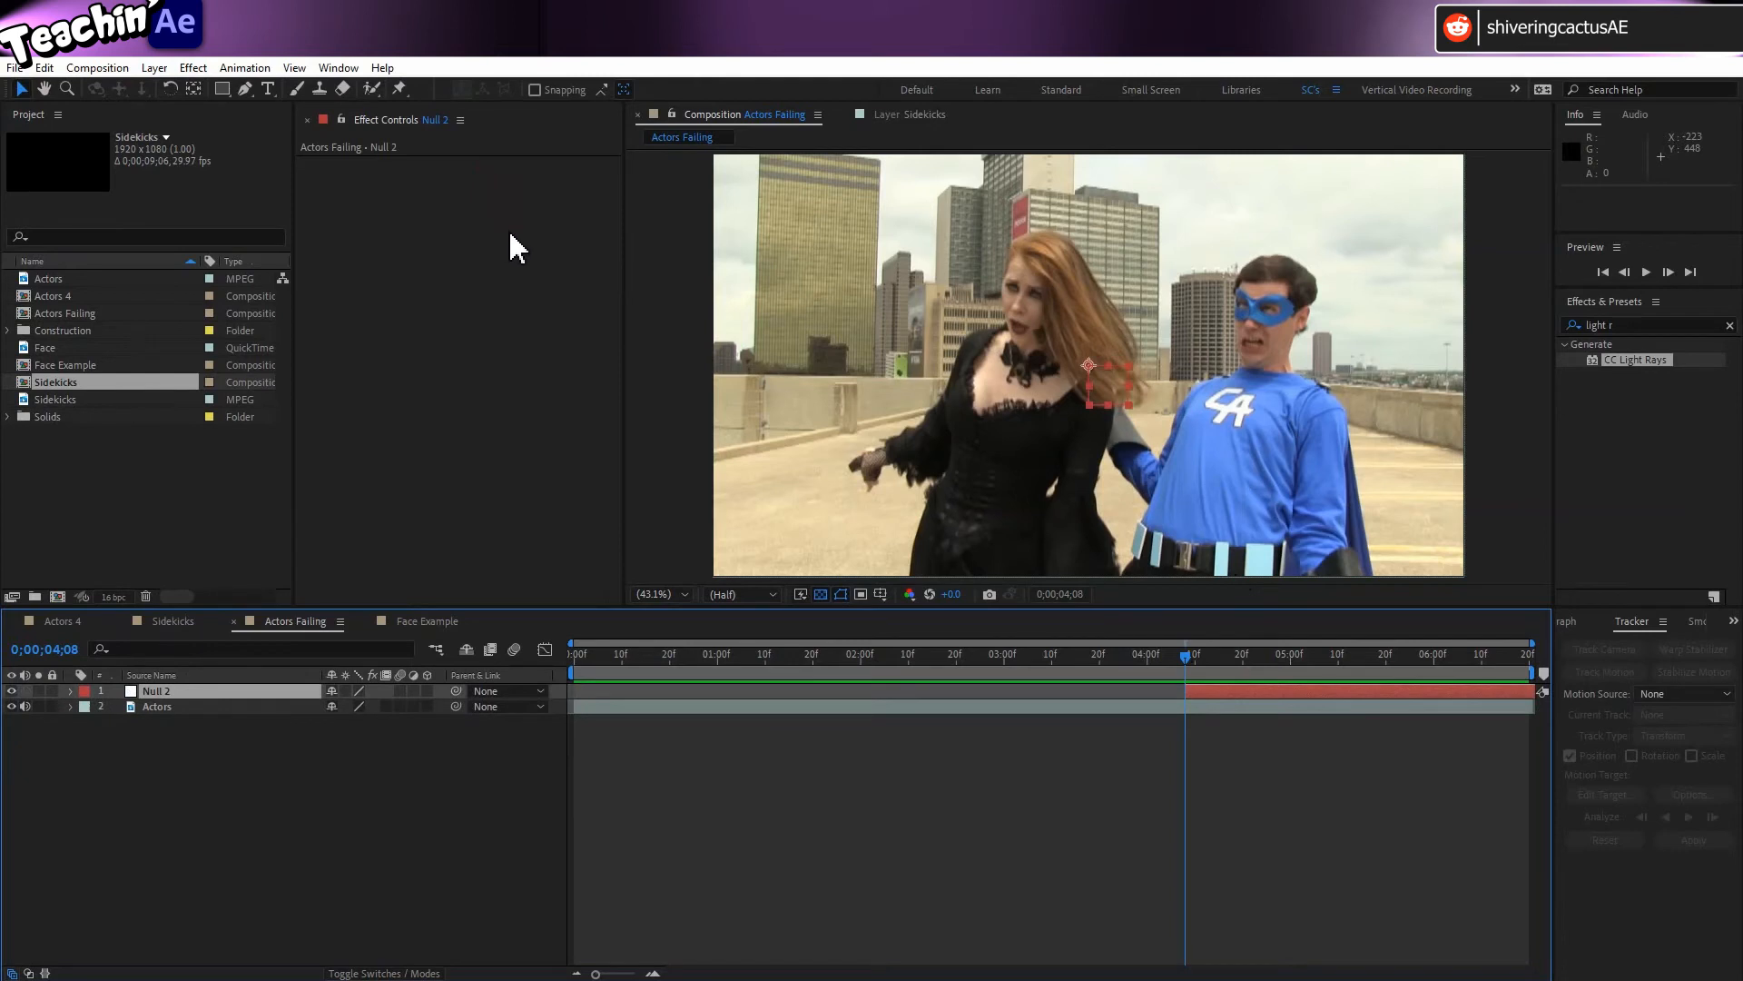
{"action": "left_click_drag", "start_coordinate": [1195, 694], "coordinate": [651, 692]}
{"action": "left_click_drag", "start_coordinate": [610, 668], "coordinate": [569, 670]}
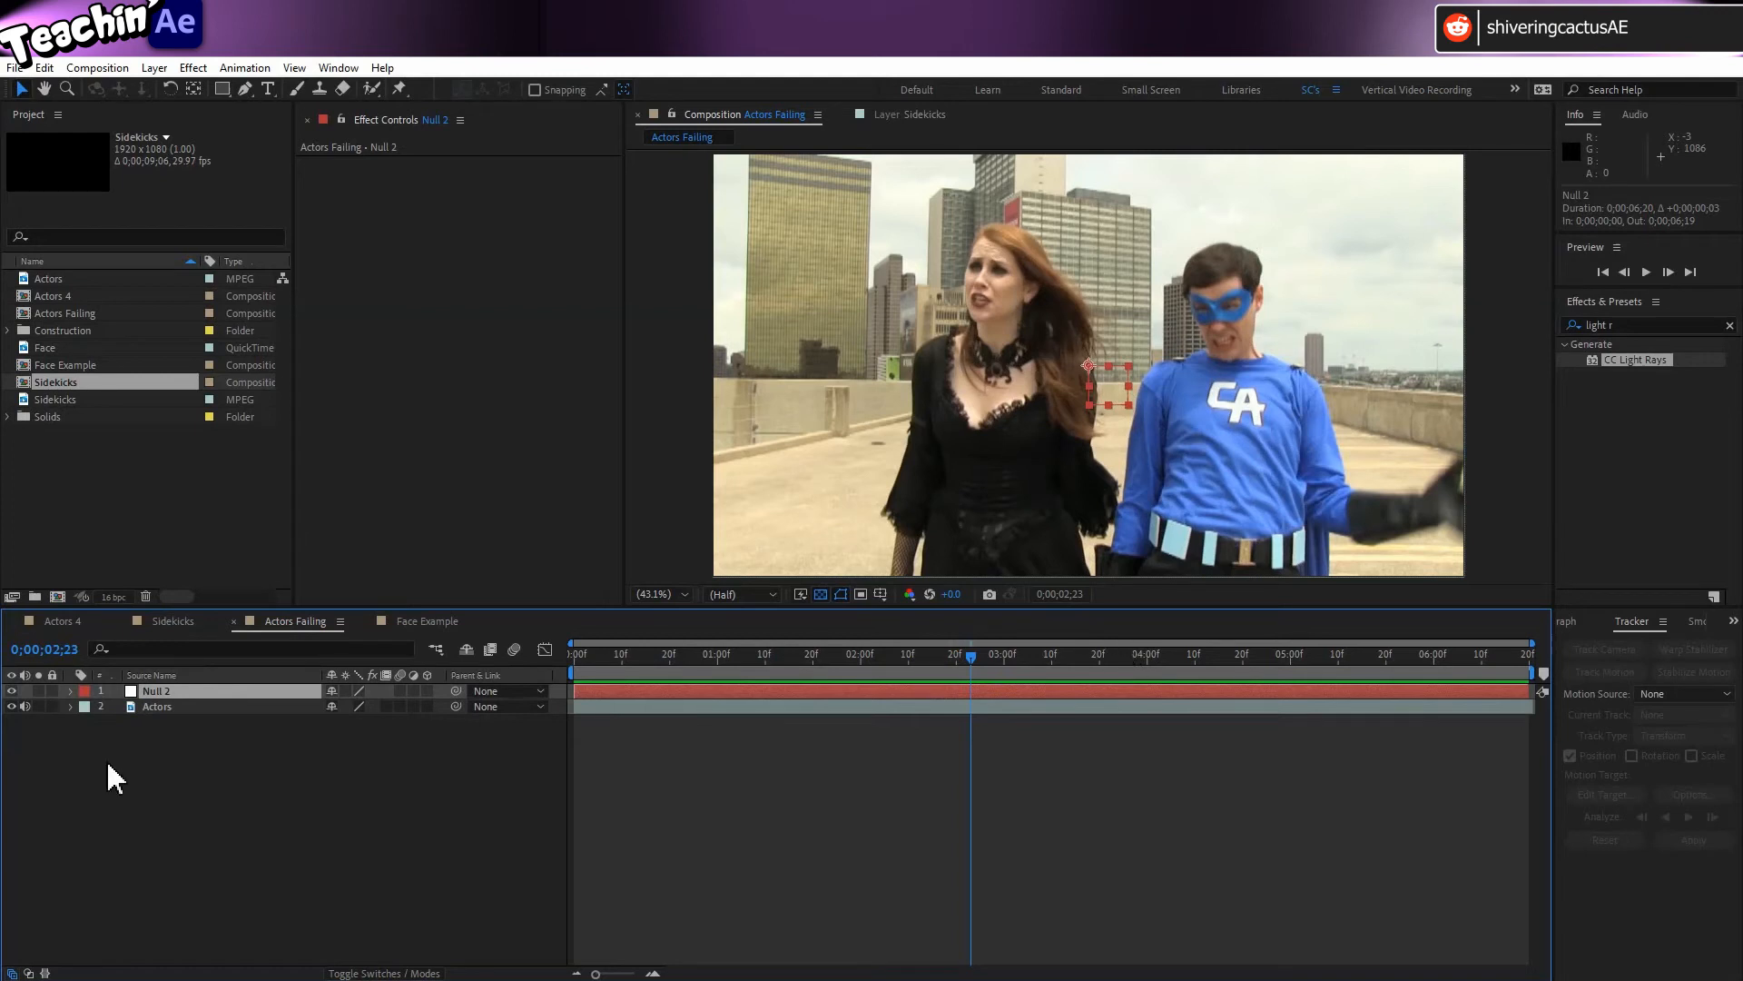
- Start a motion track on the Actors layer at 0;00;02;23 with Rotation enabled alongside Position
{"action": "left_click", "coordinate": [174, 709]}
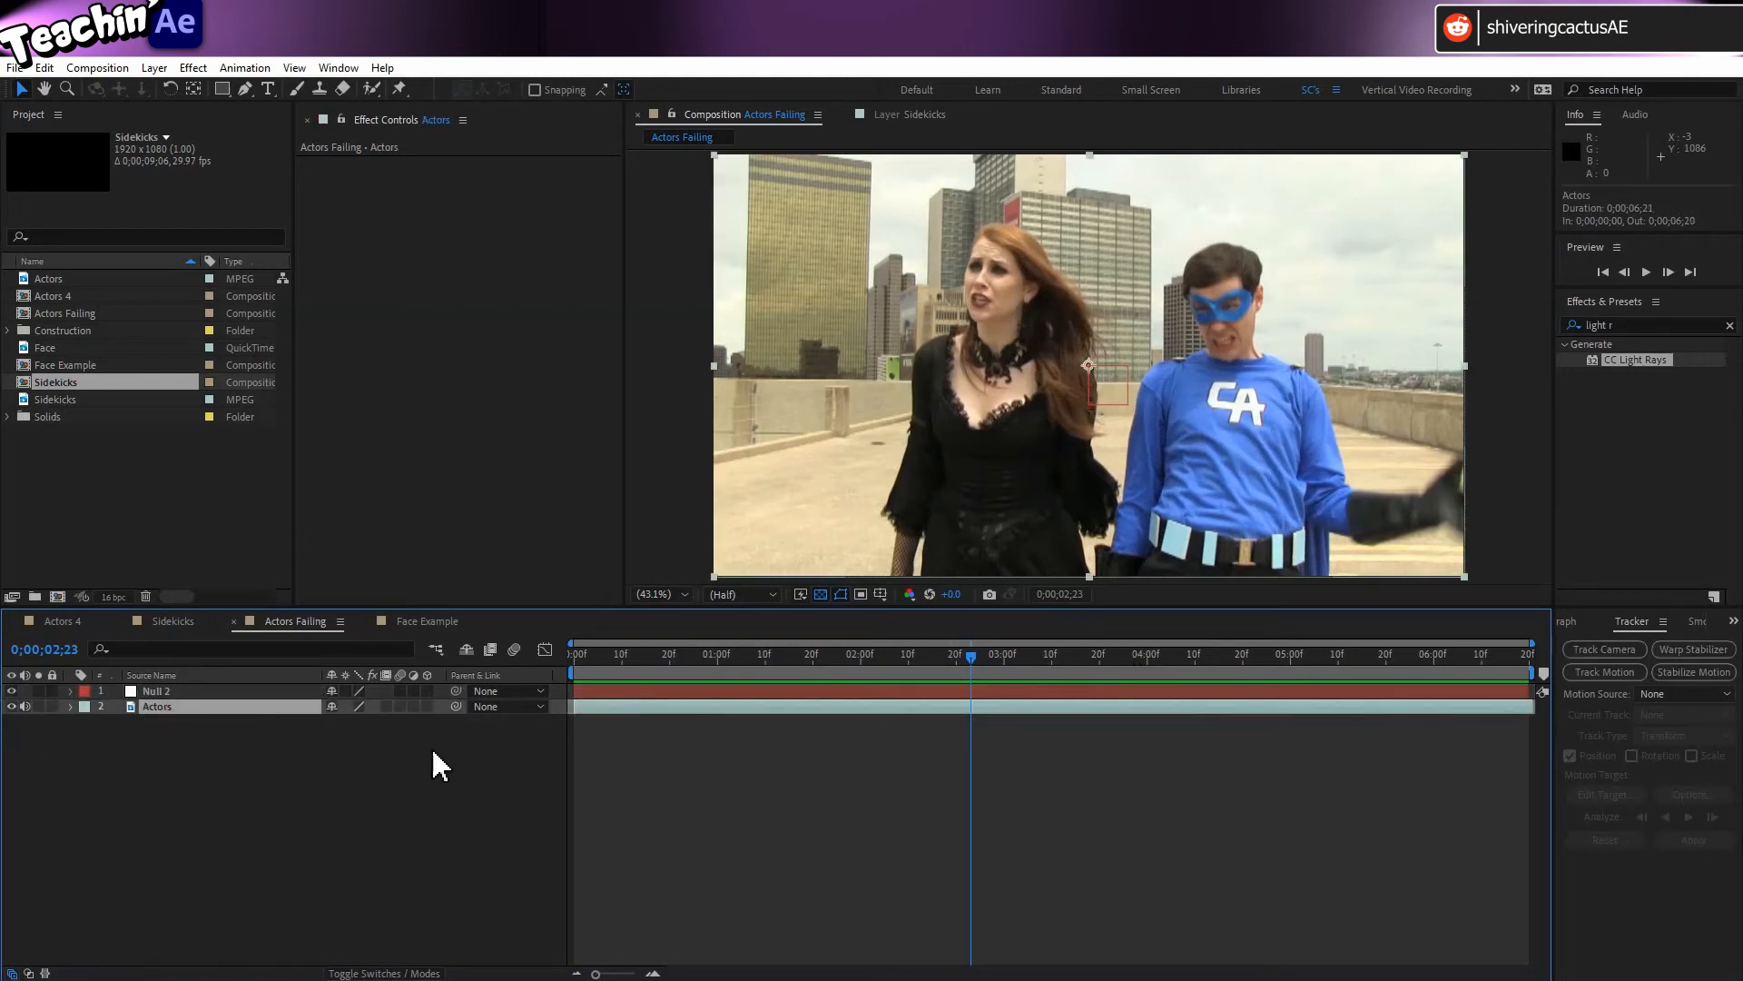
{"action": "left_click", "coordinate": [1593, 670]}
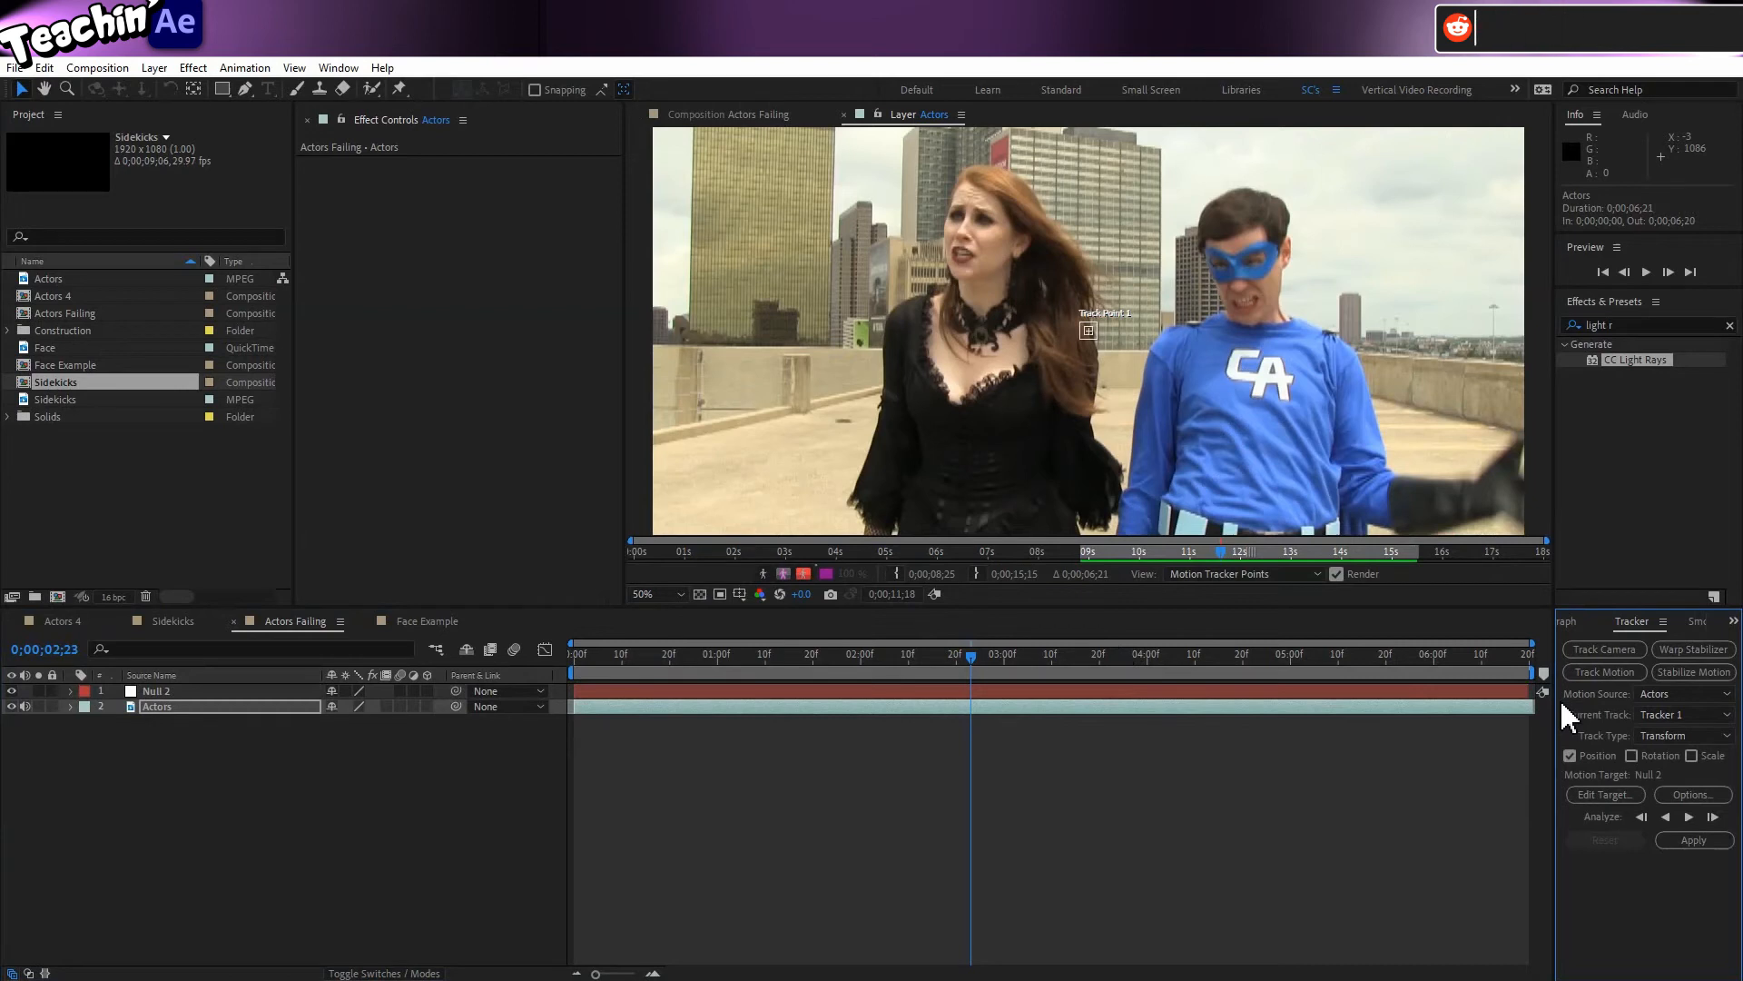
{"action": "left_click", "coordinate": [1631, 756]}
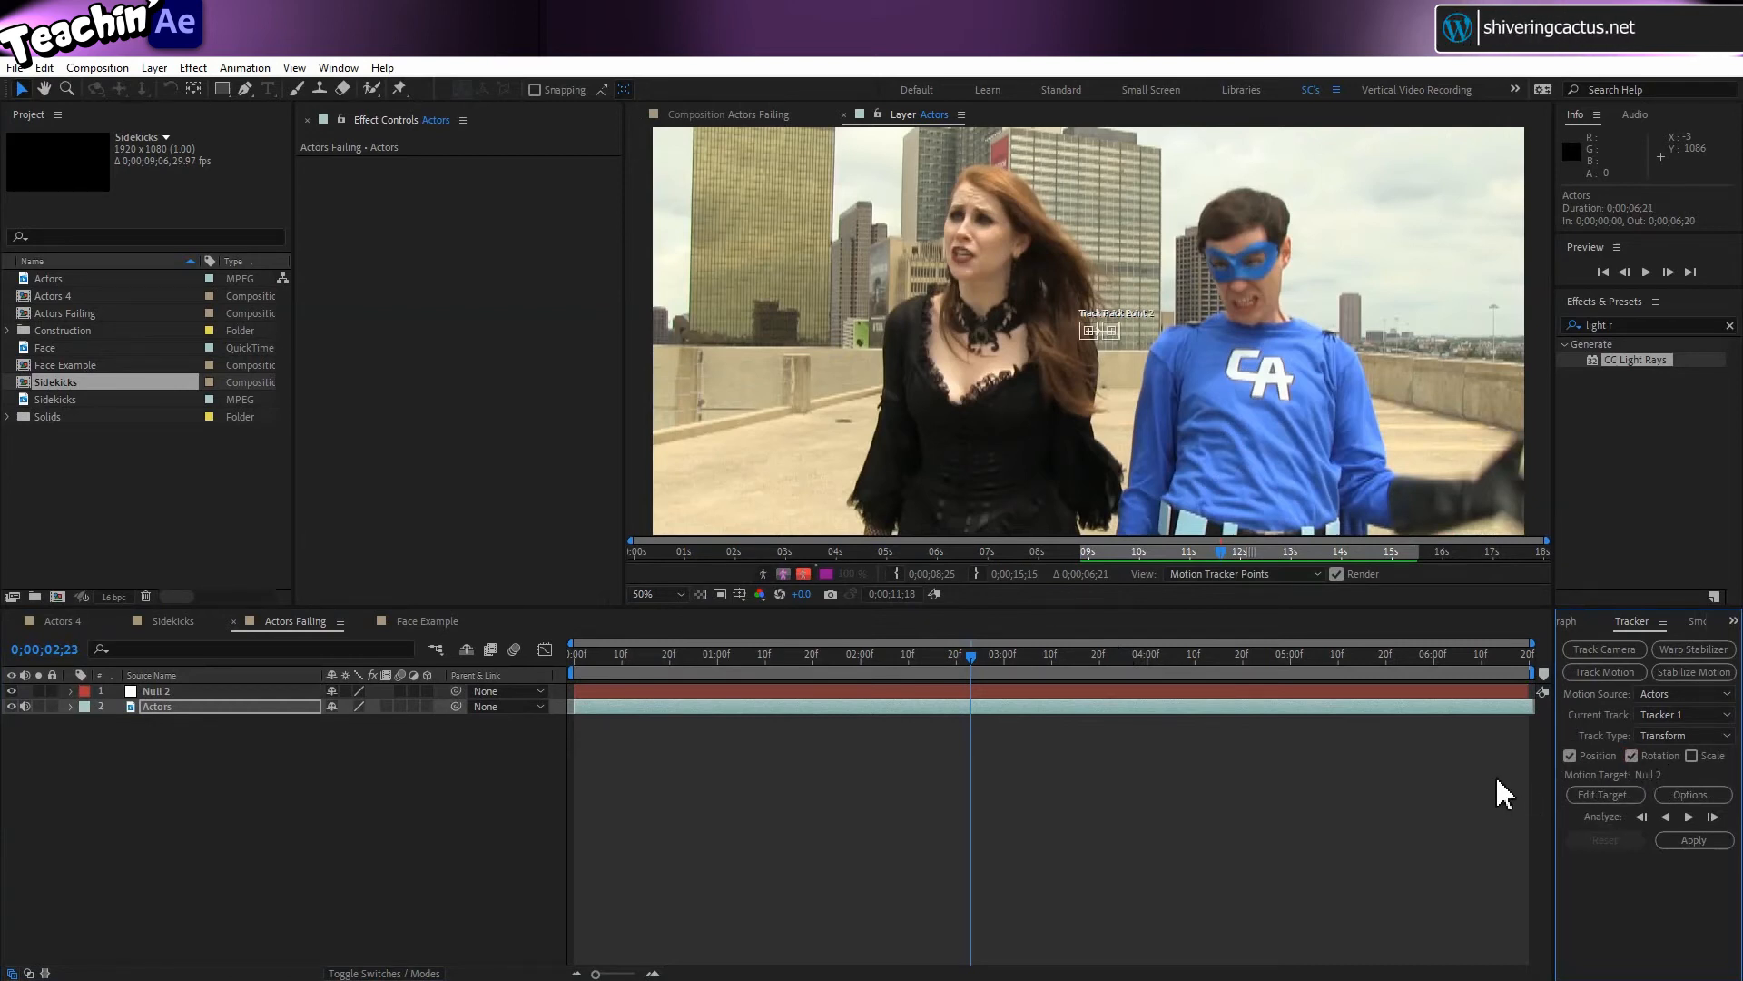
{"action": "scroll", "coordinate": [1250, 367], "scroll_direction": "up", "scroll_amount": 2}
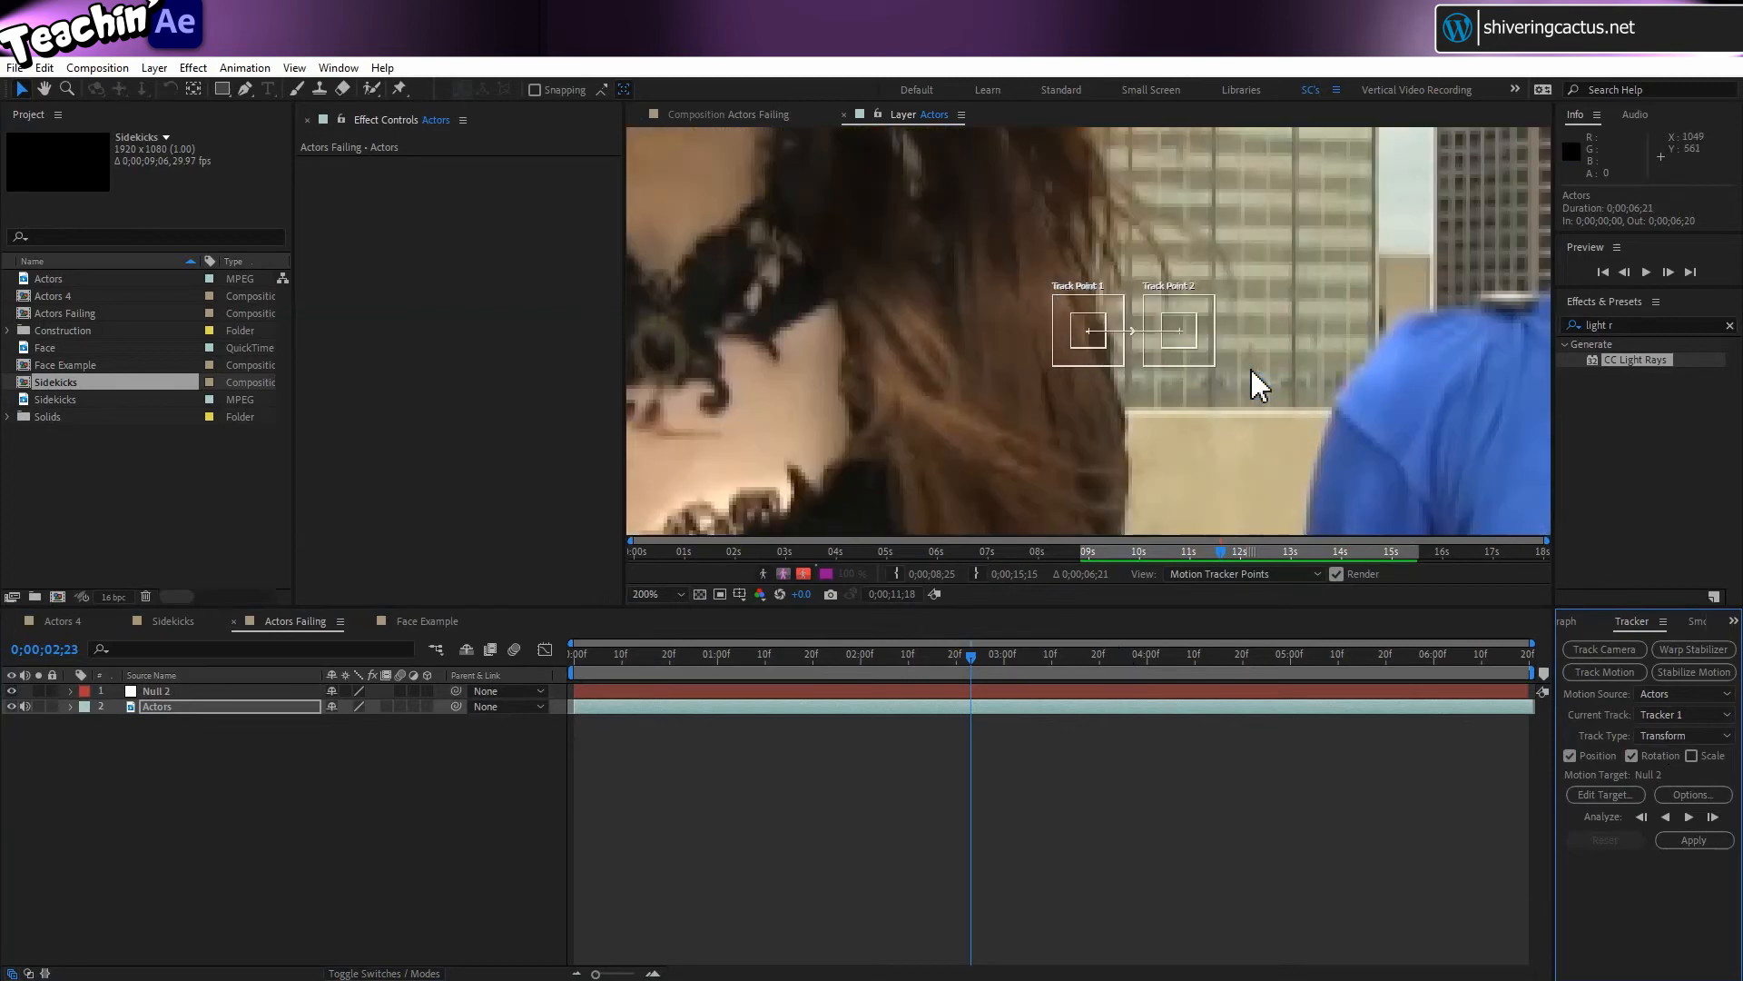
{"action": "scroll", "coordinate": [1252, 369], "scroll_direction": "down", "scroll_amount": 2}
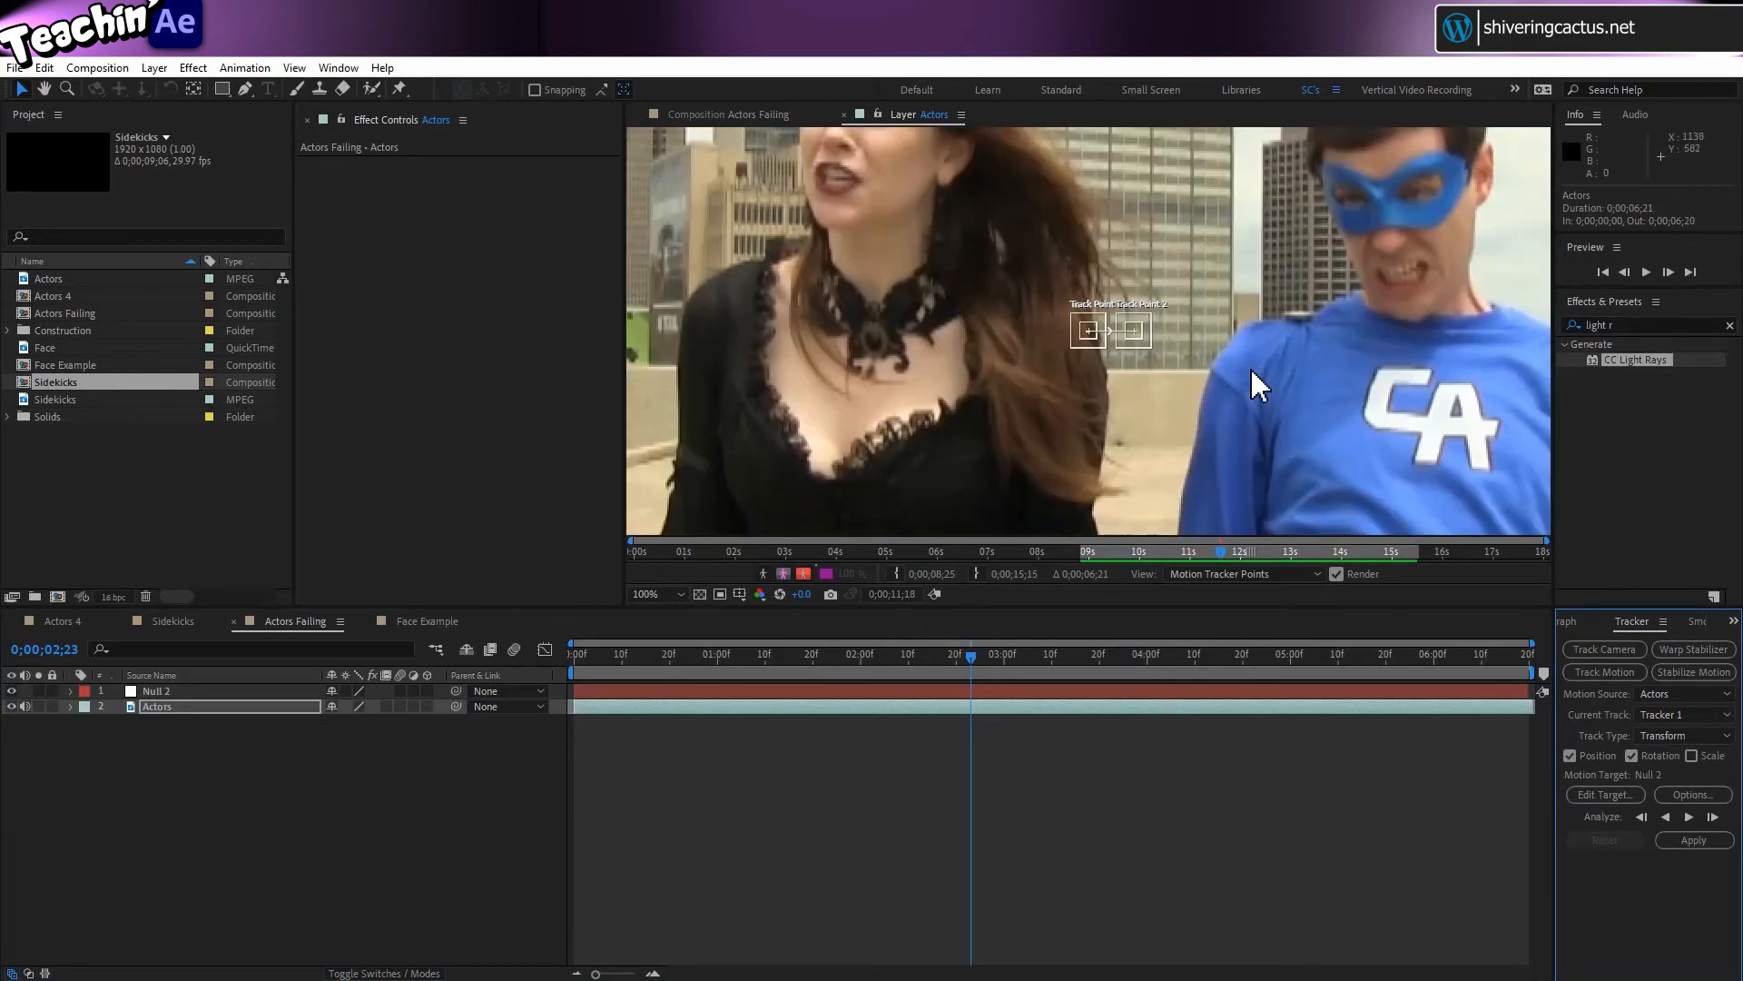
{"action": "scroll", "coordinate": [1255, 367], "scroll_direction": "up", "scroll_amount": 2}
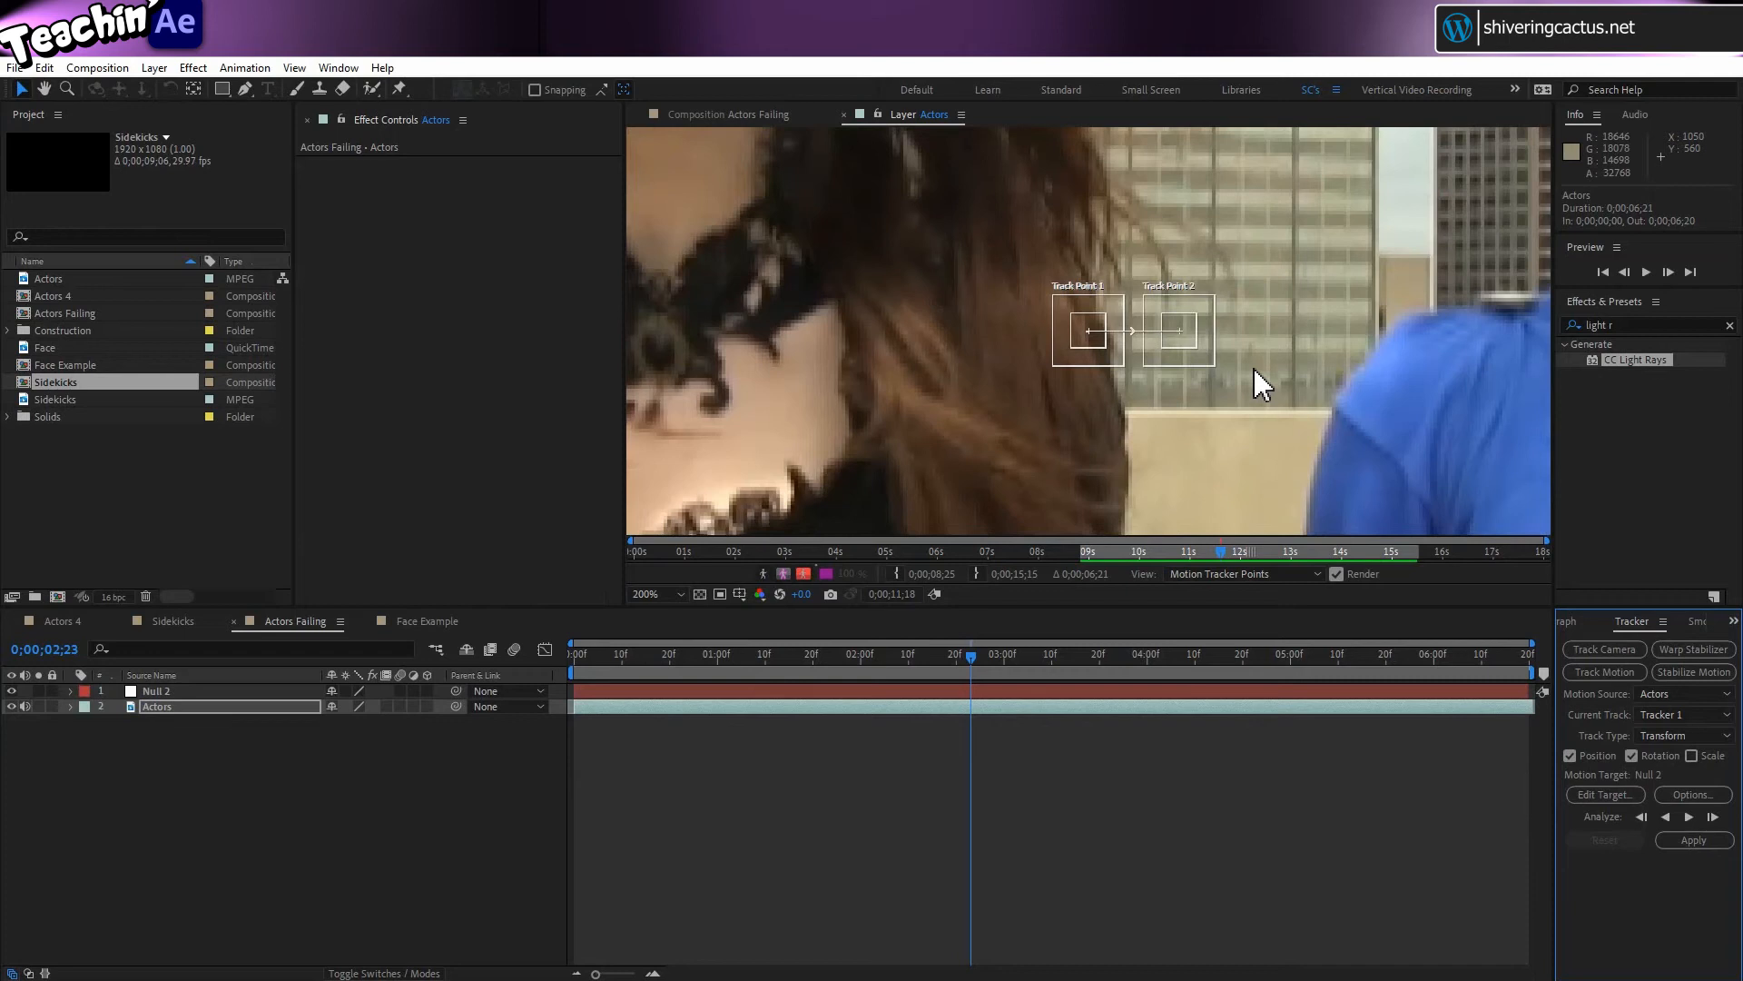
{"action": "scroll", "coordinate": [1255, 369], "scroll_direction": "down", "scroll_amount": 2}
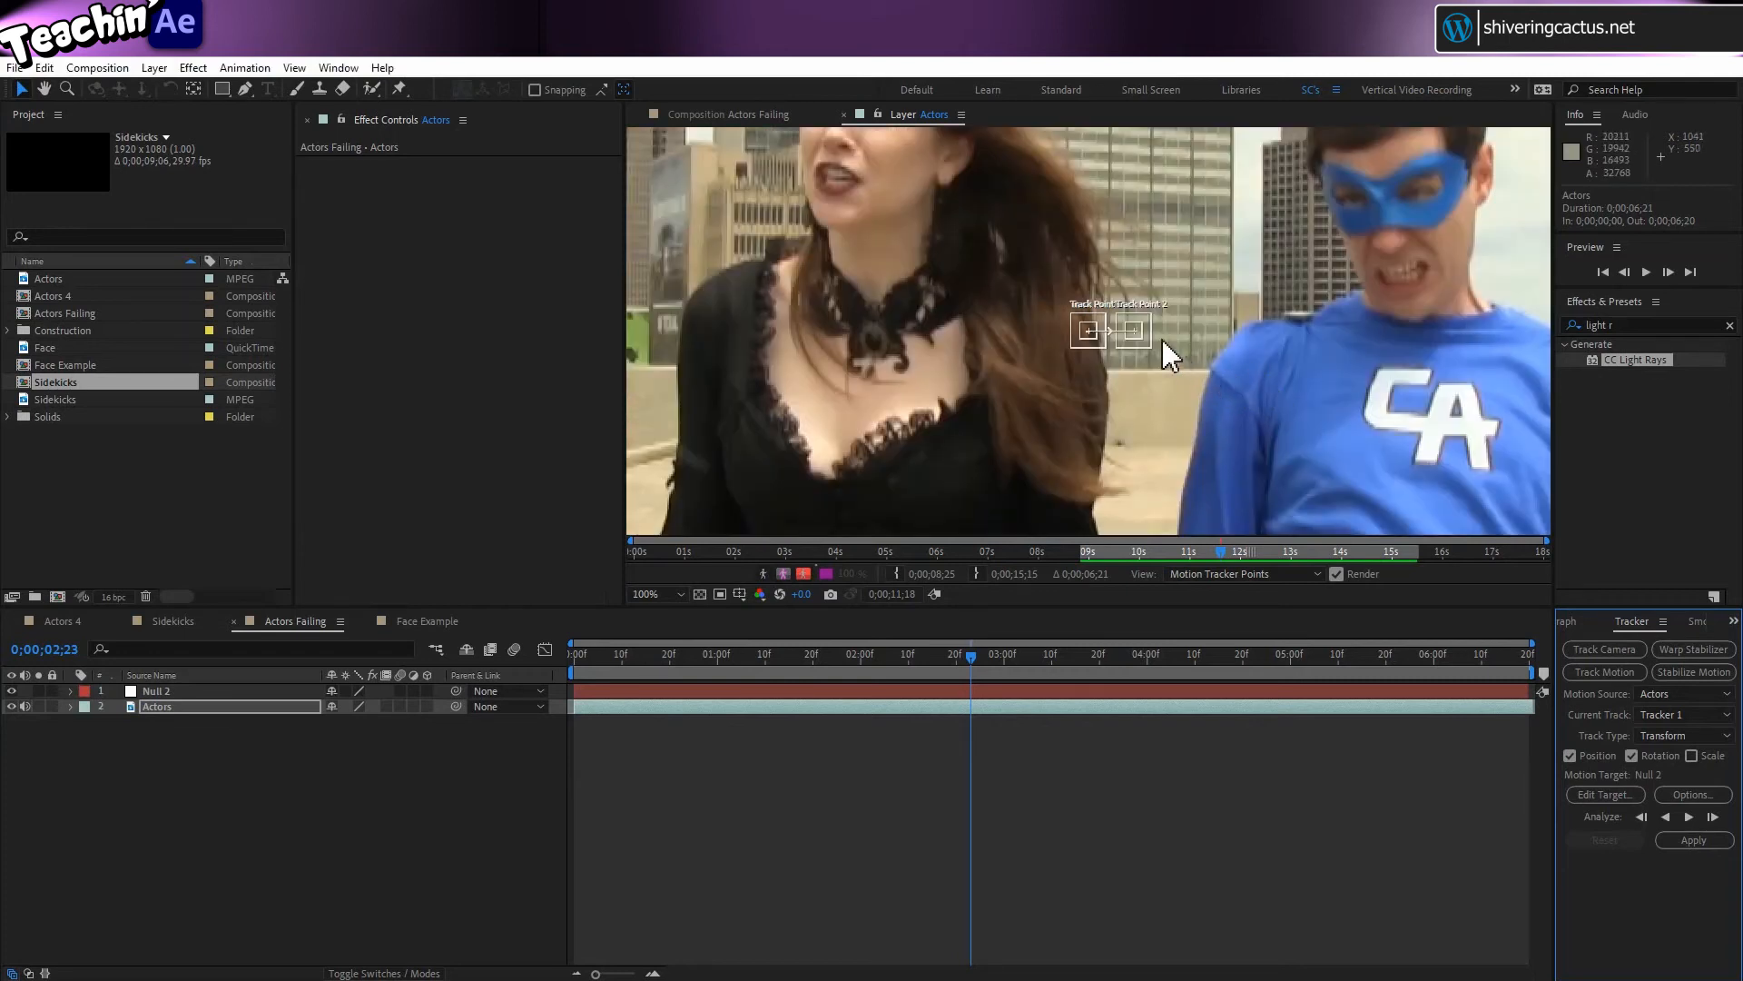
- Track both eyes of the blue mask forward from 0;00;02;23 to 0;00;05;19 and apply the motion to Null 2
{"action": "left_click_drag", "start_coordinate": [1135, 332], "coordinate": [1414, 194]}
{"action": "left_click_drag", "start_coordinate": [1088, 330], "coordinate": [1420, 195]}
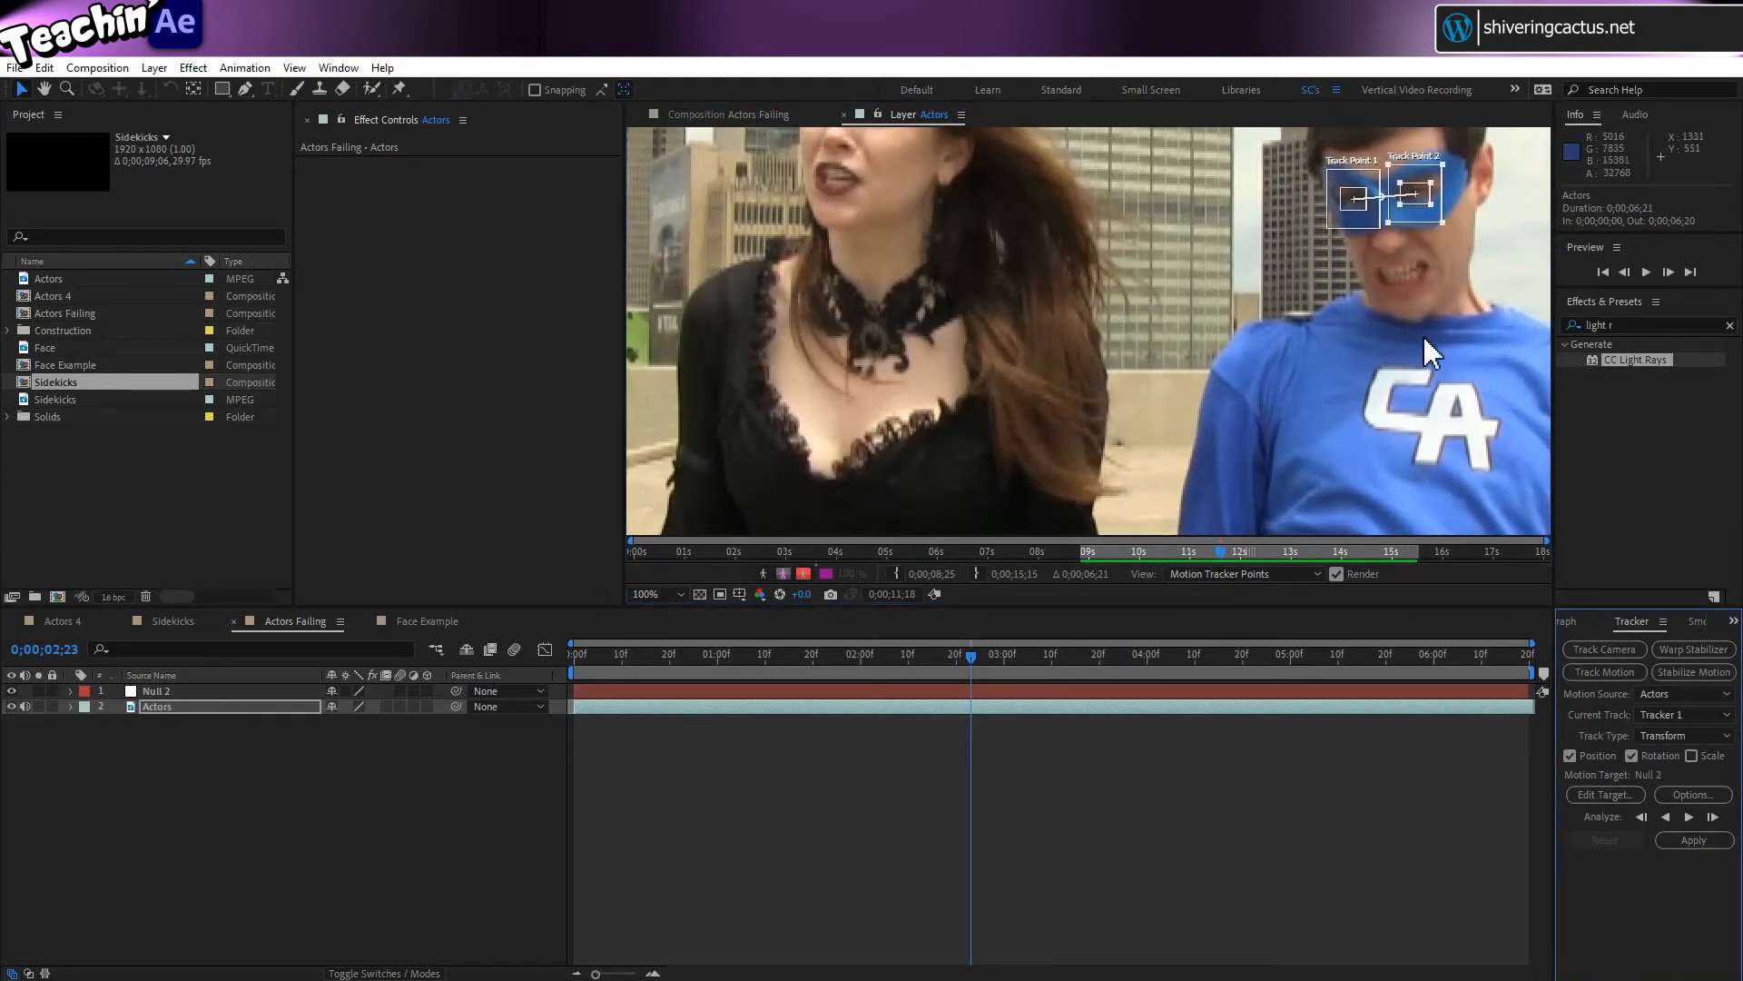
{"action": "left_click", "coordinate": [1712, 817]}
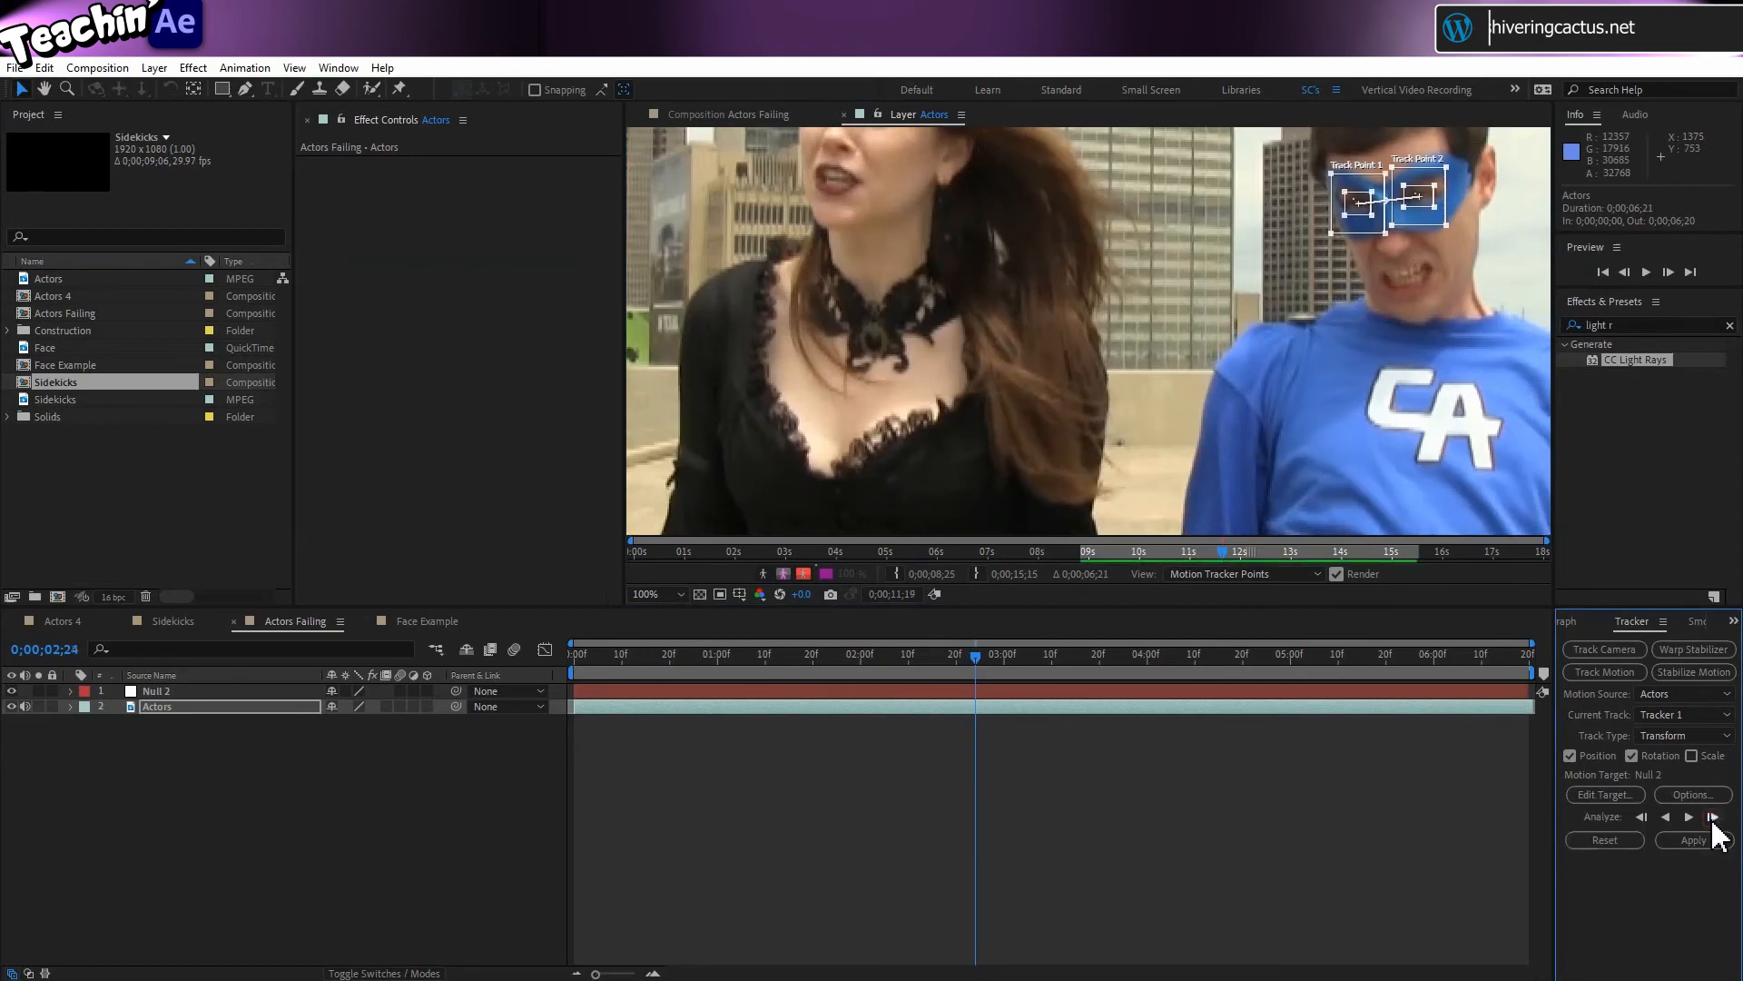
{"action": "left_click", "coordinate": [1712, 817]}
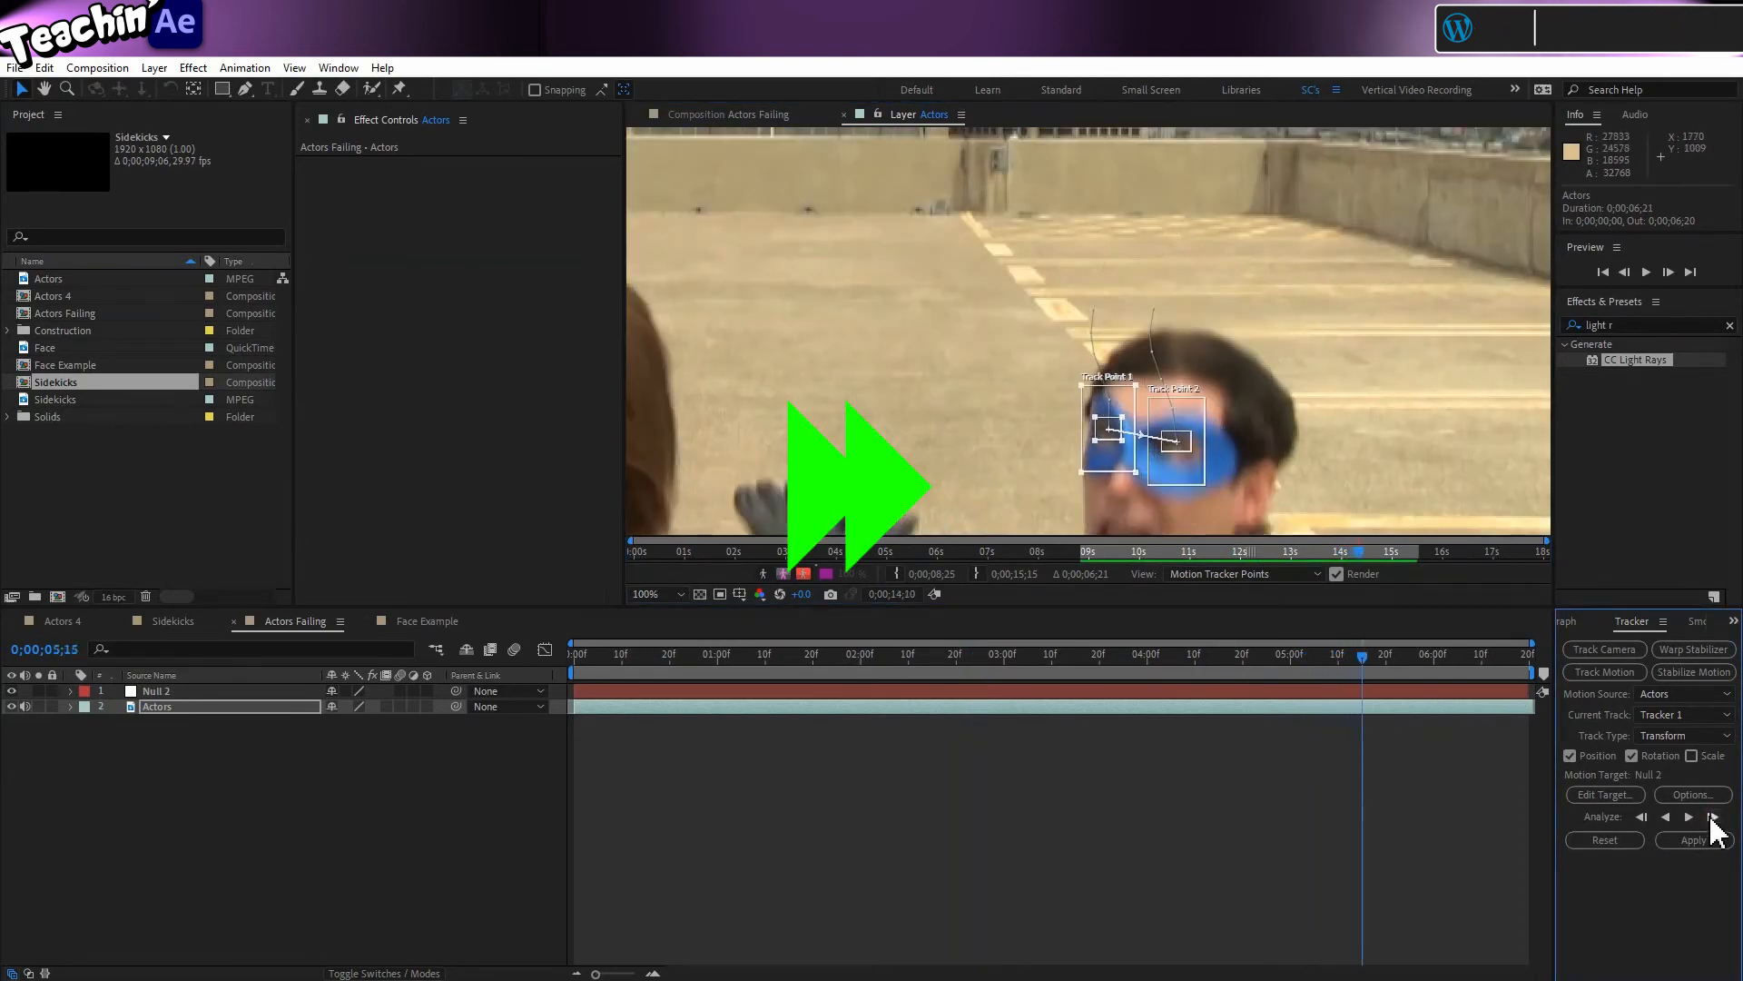
{"action": "scroll", "coordinate": [1162, 409], "scroll_direction": "down", "scroll_amount": 1}
{"action": "scroll", "coordinate": [1126, 390], "scroll_direction": "up", "scroll_amount": 1}
{"action": "left_click", "coordinate": [1713, 817]}
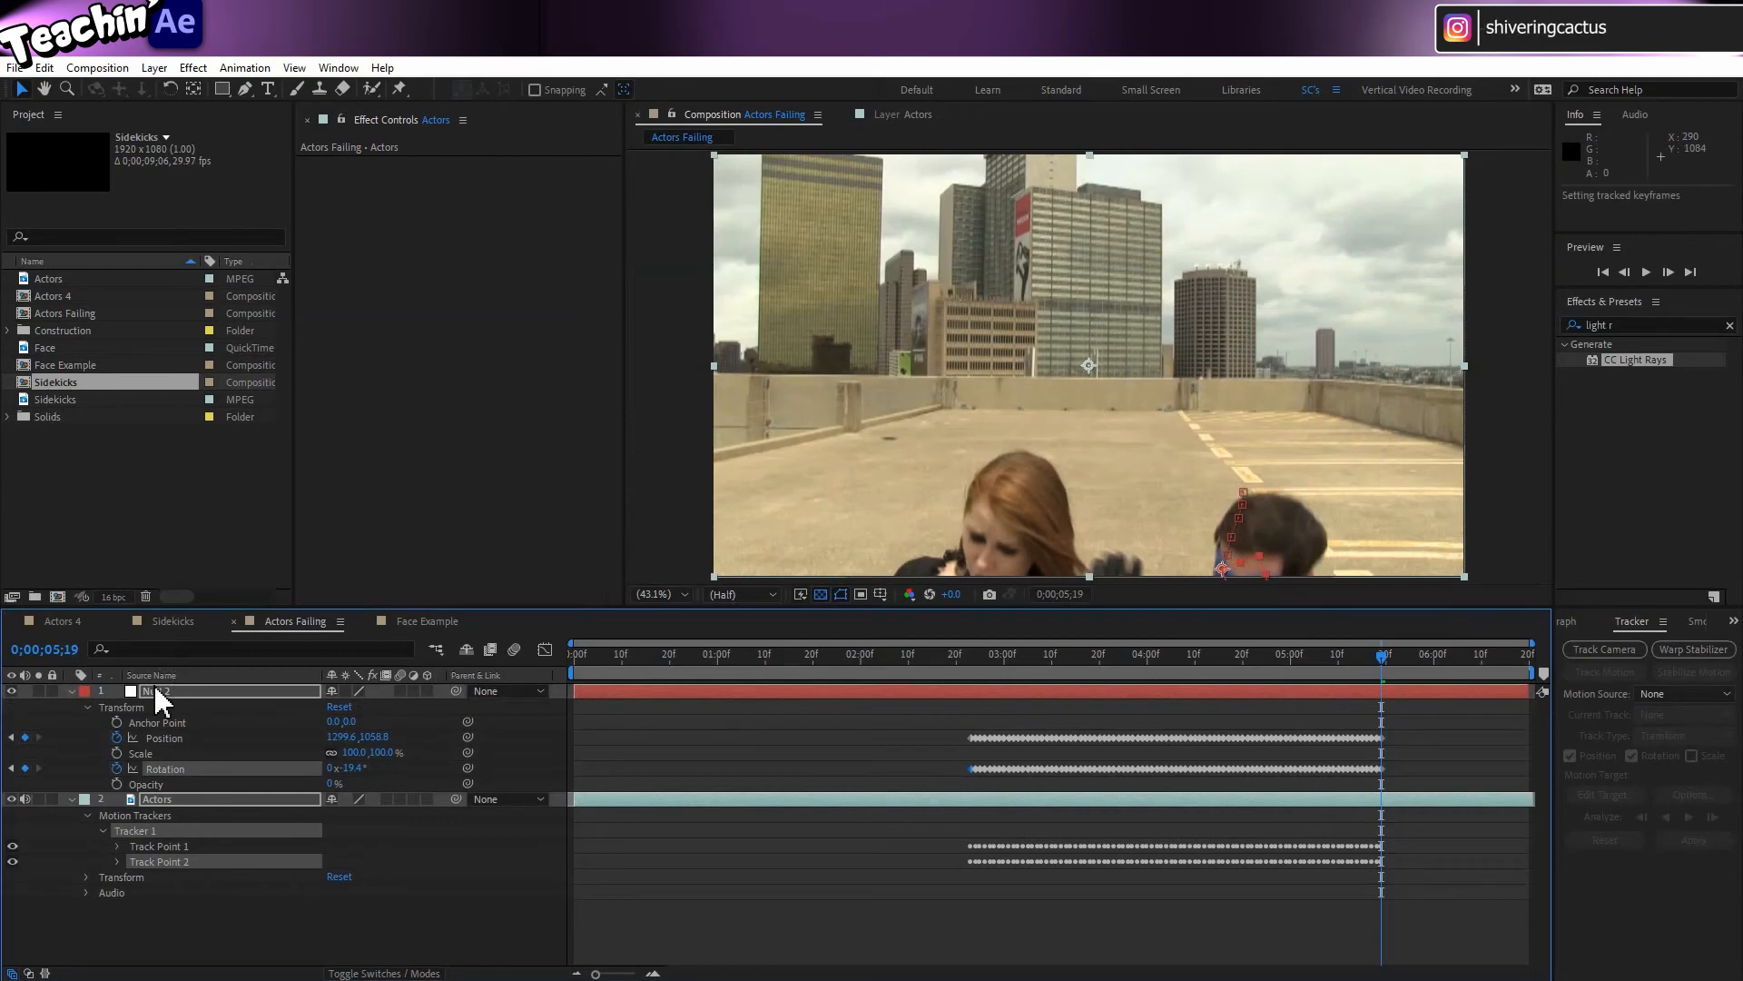
- Add the text "ouch!" above the masked man at 0;00;02;23 in the Actors Failing composition
{"action": "left_click", "coordinate": [175, 690]}
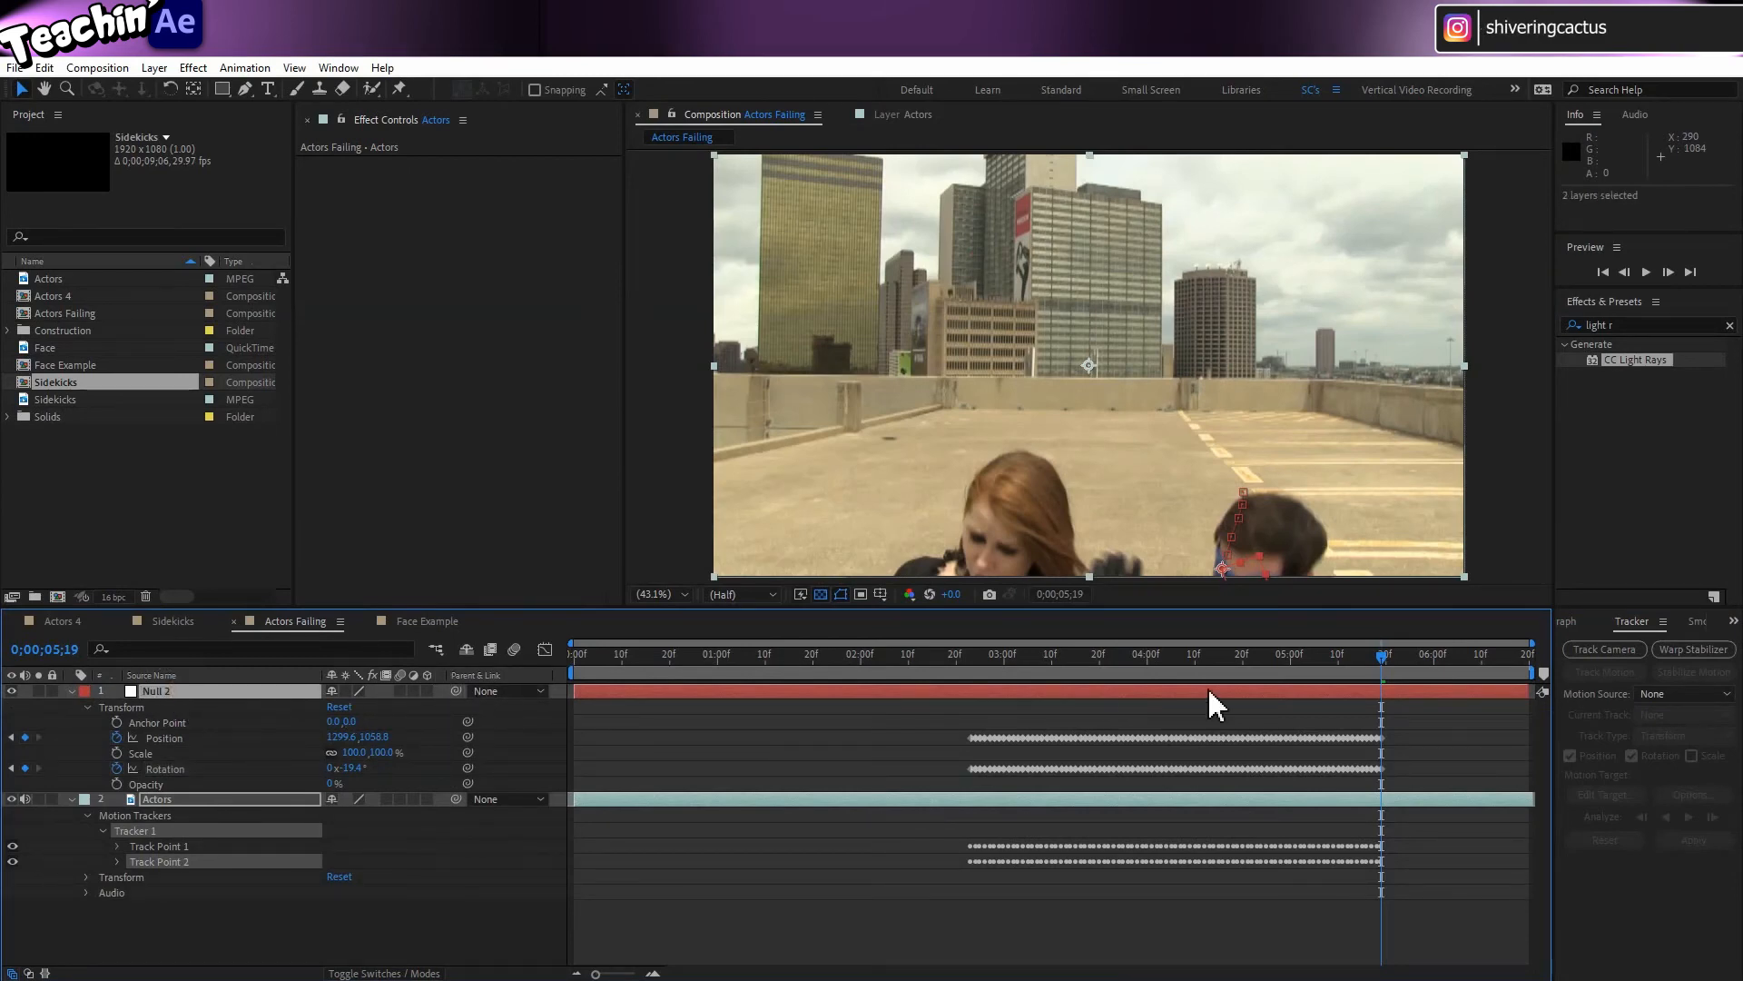
{"action": "left_click_drag", "start_coordinate": [1375, 657], "coordinate": [971, 683]}
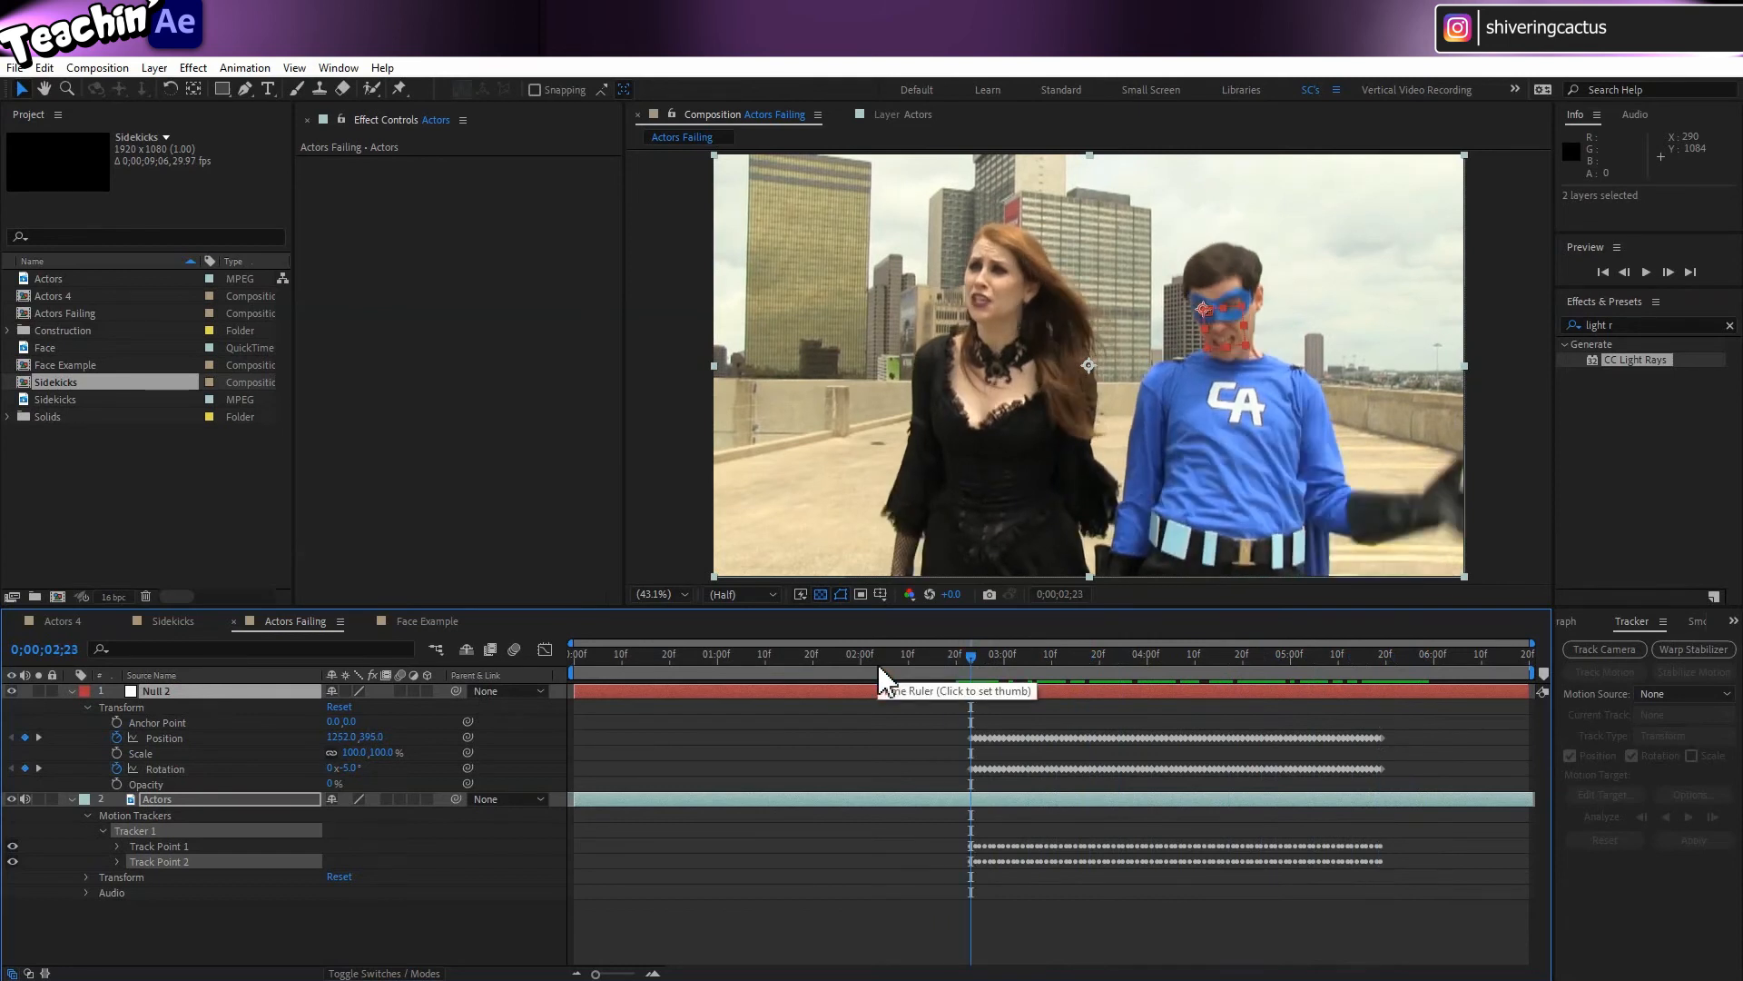
{"action": "key", "text": "ctrl+t"}
{"action": "key", "text": "F2"}
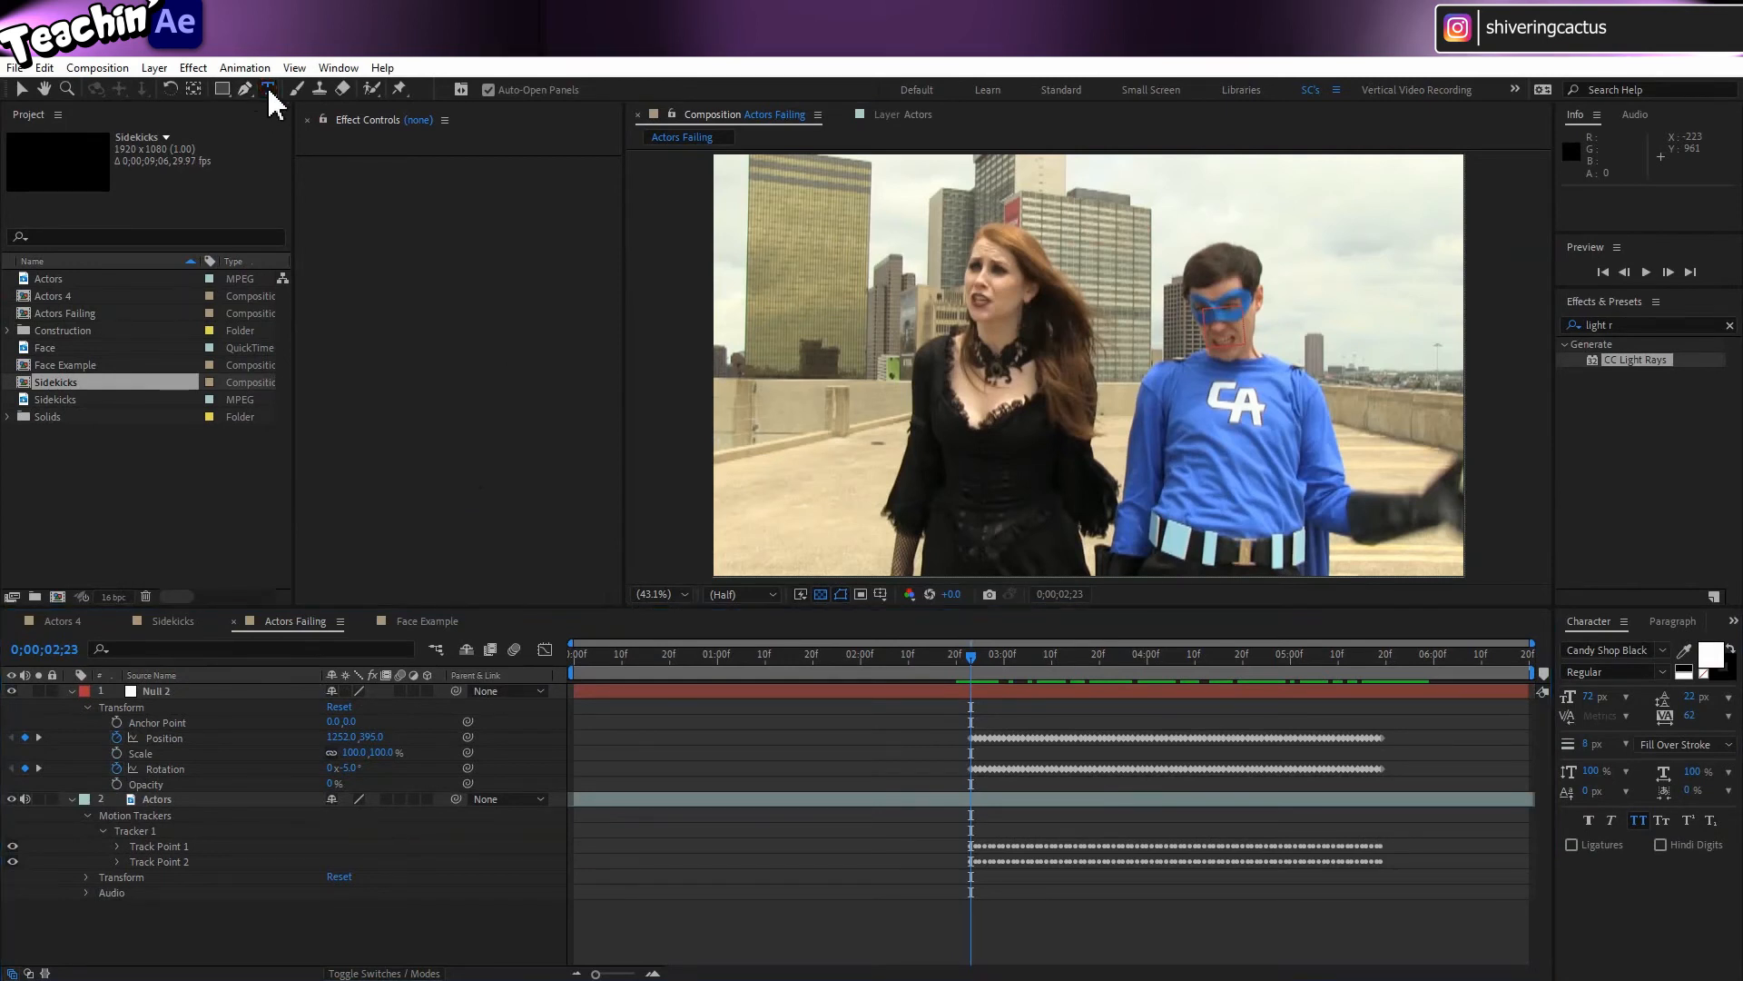
{"action": "left_click", "coordinate": [1161, 218]}
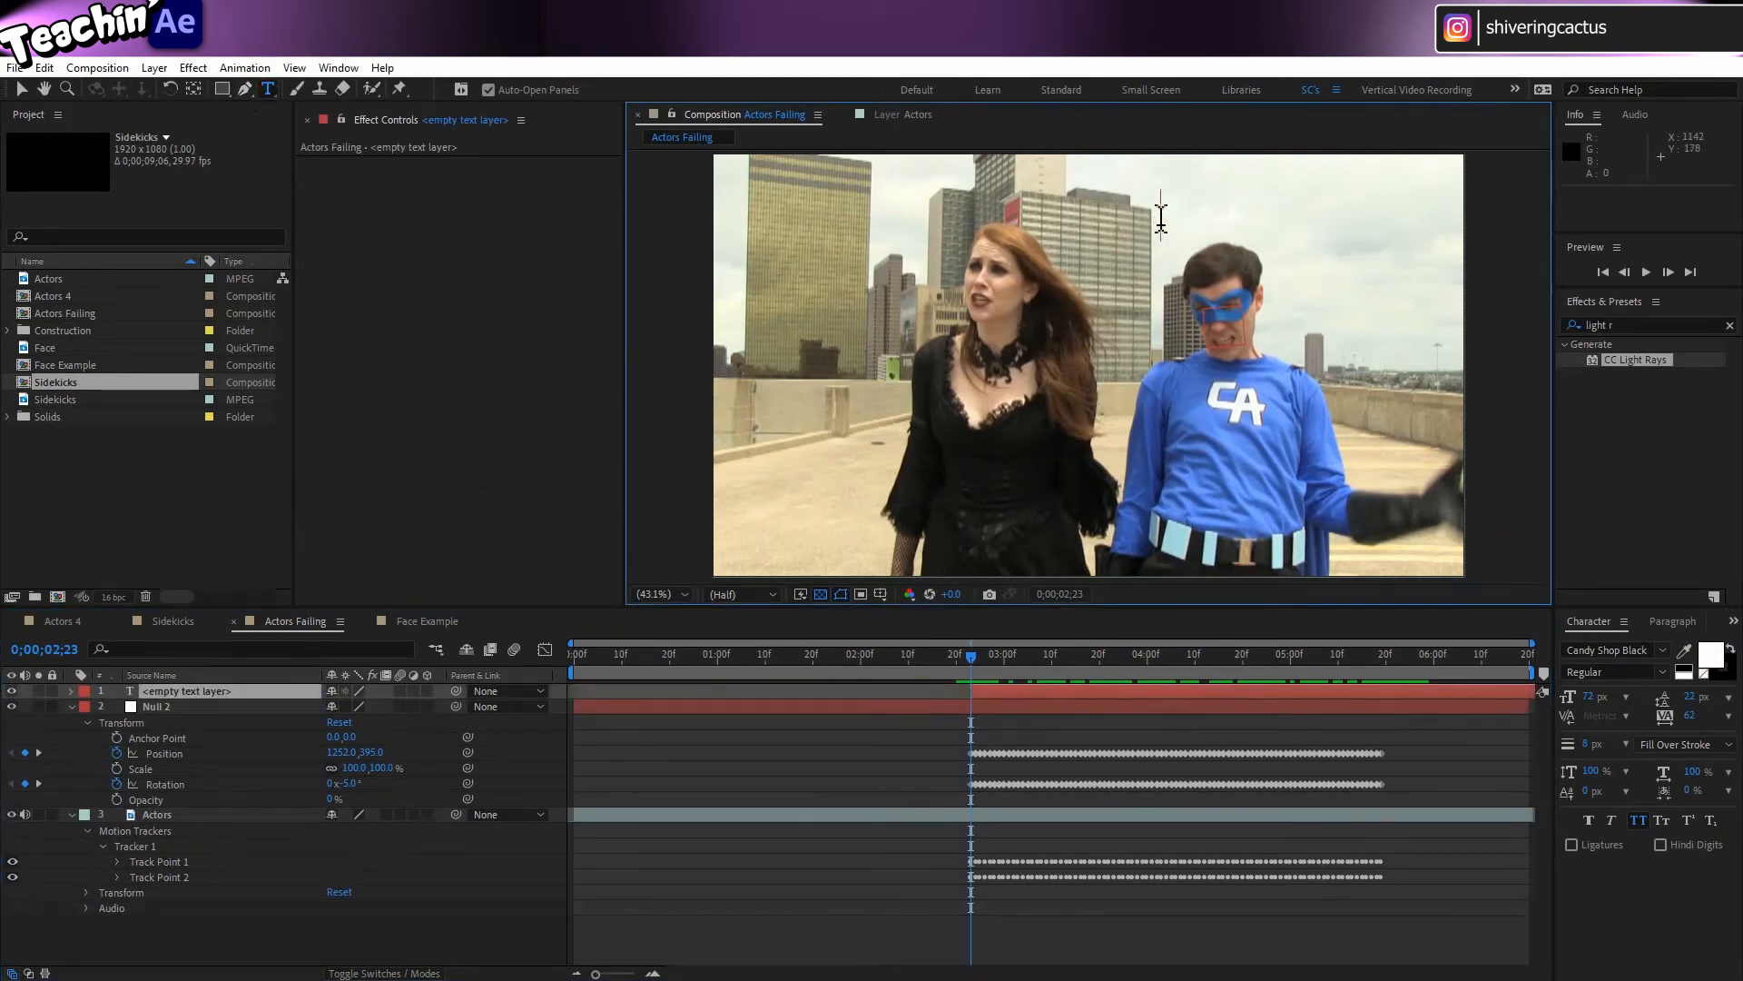
{"action": "type", "text": "ouch!"}
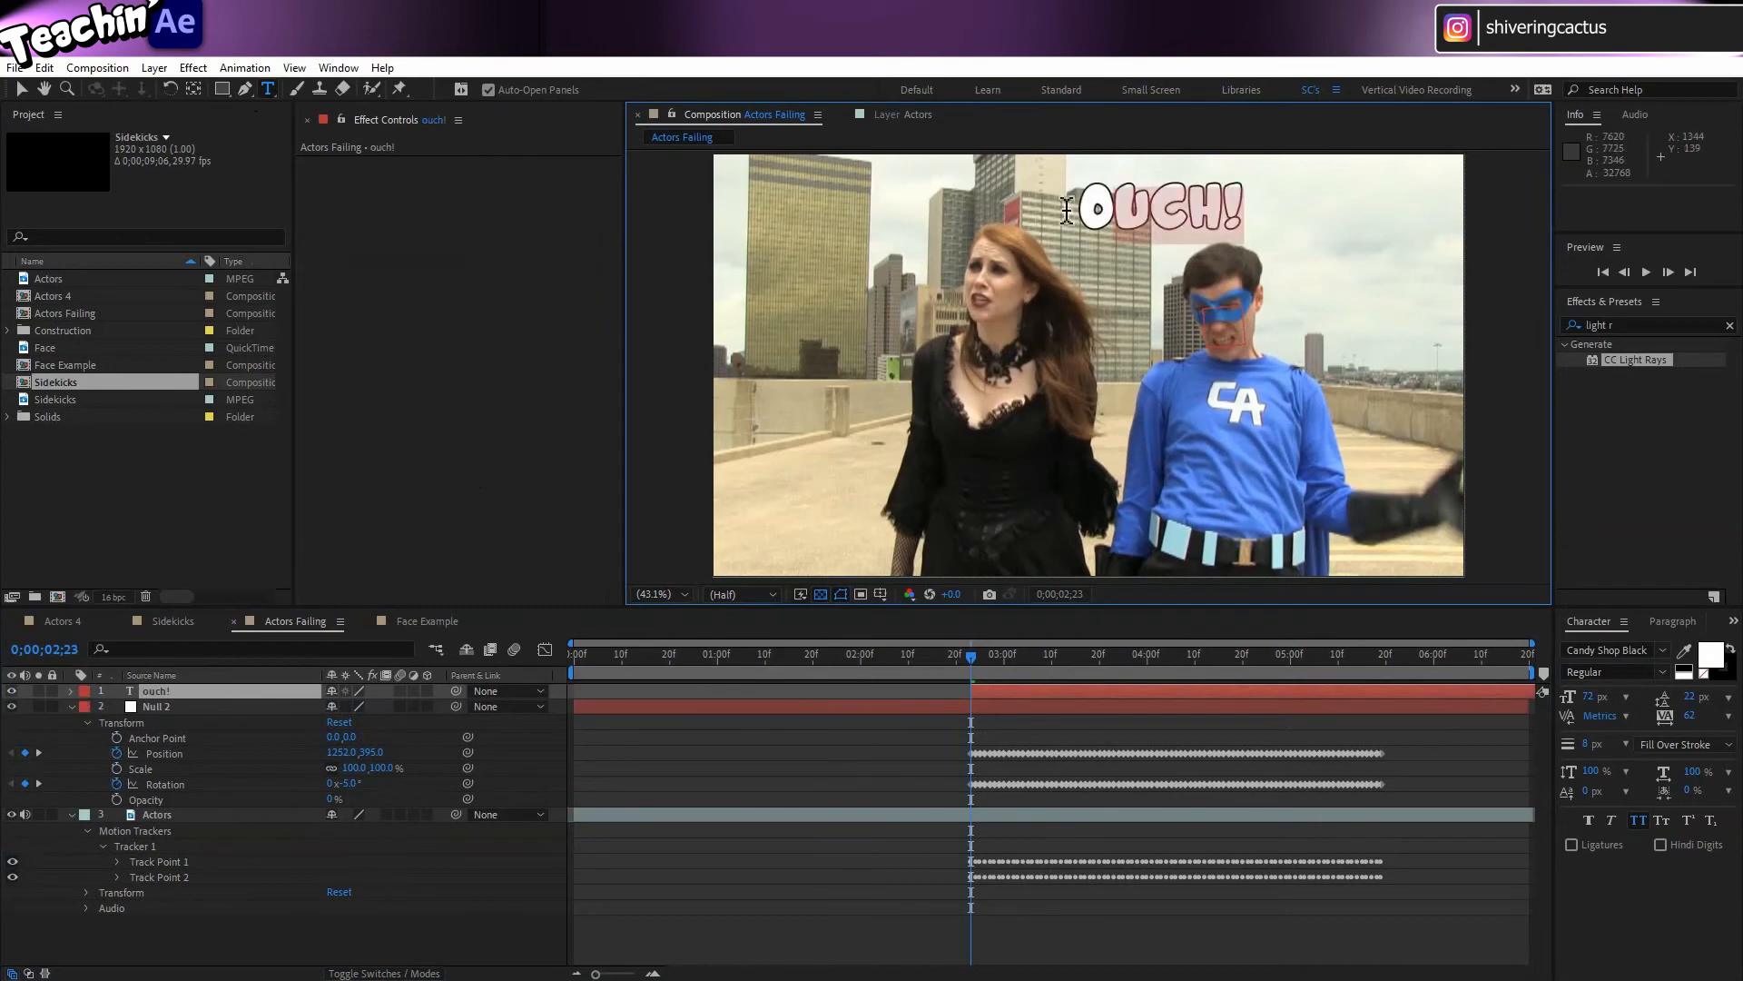
- Recolour the "ouch!" text to light orange and centre it above the masked man's head at about 1301, 179
{"action": "left_click_drag", "start_coordinate": [1067, 210], "coordinate": [1060, 211]}
{"action": "left_click", "coordinate": [1710, 654]}
{"action": "left_click", "coordinate": [370, 597]}
{"action": "left_click", "coordinate": [249, 385]}
{"action": "left_click", "coordinate": [514, 380]}
{"action": "left_click", "coordinate": [22, 89]}
{"action": "left_click_drag", "start_coordinate": [1210, 212], "coordinate": [1271, 216]}
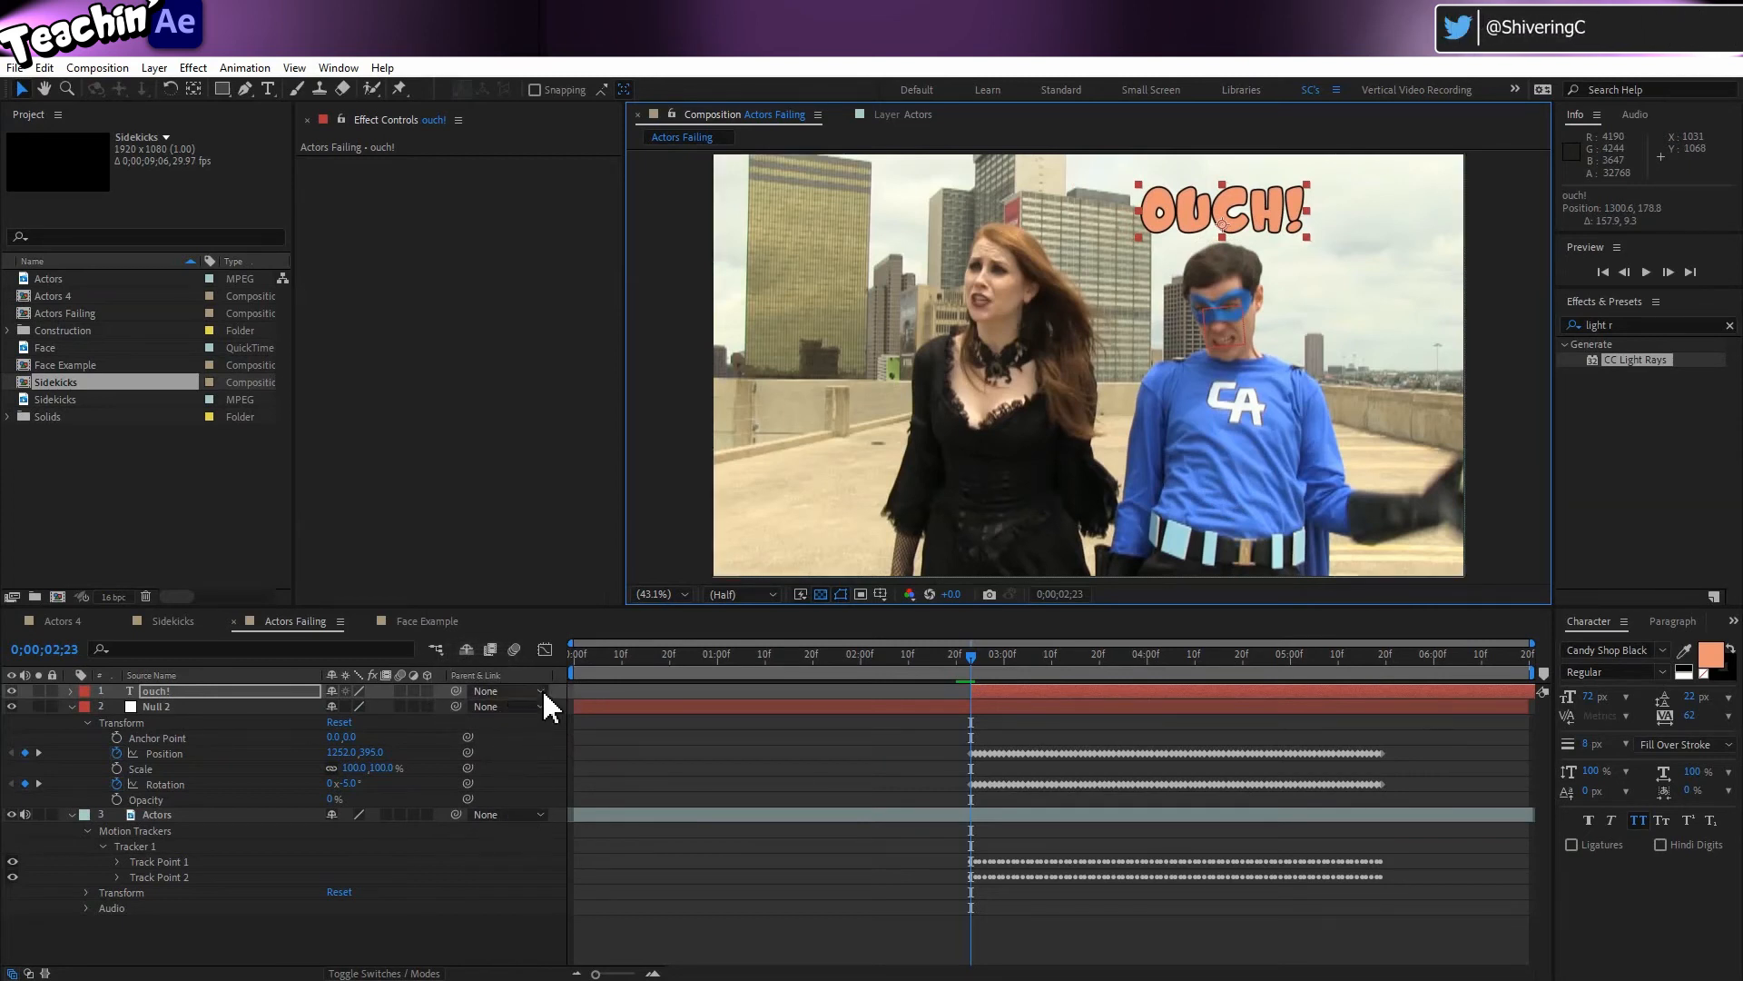
- Parent the ouch! layer to Null 2 and play back the composition to check that the text follows the head
{"action": "left_click", "coordinate": [542, 694]}
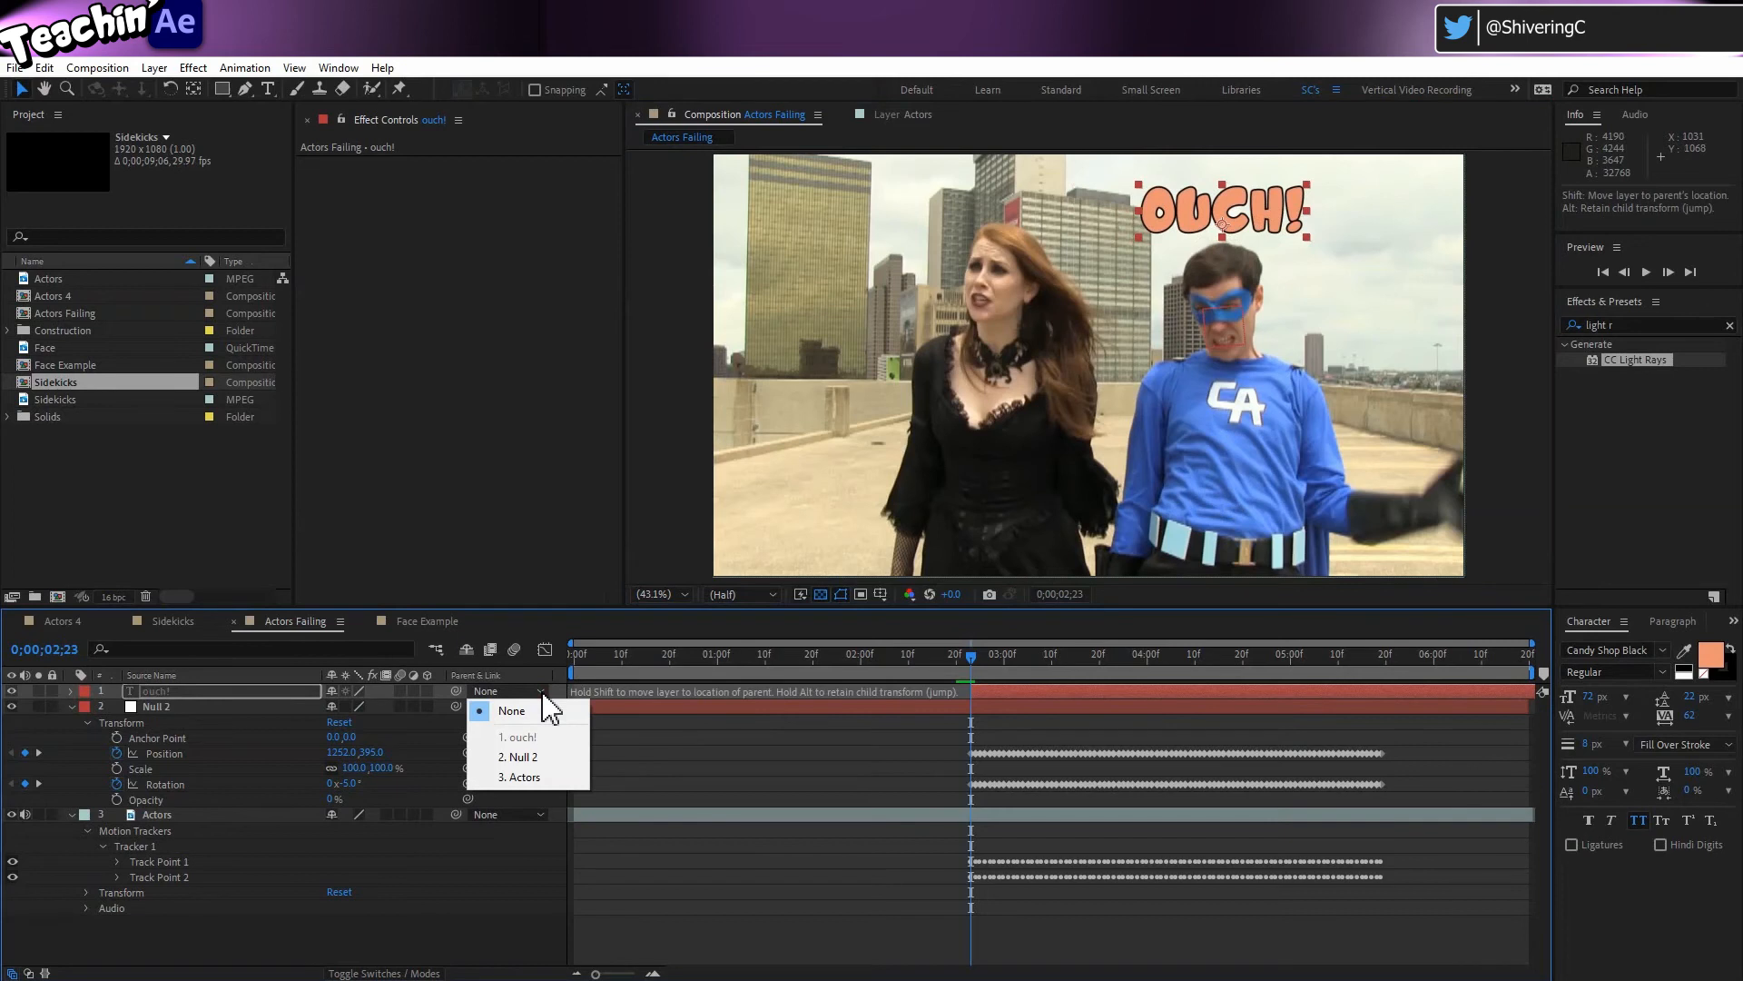
{"action": "left_click", "coordinate": [531, 758]}
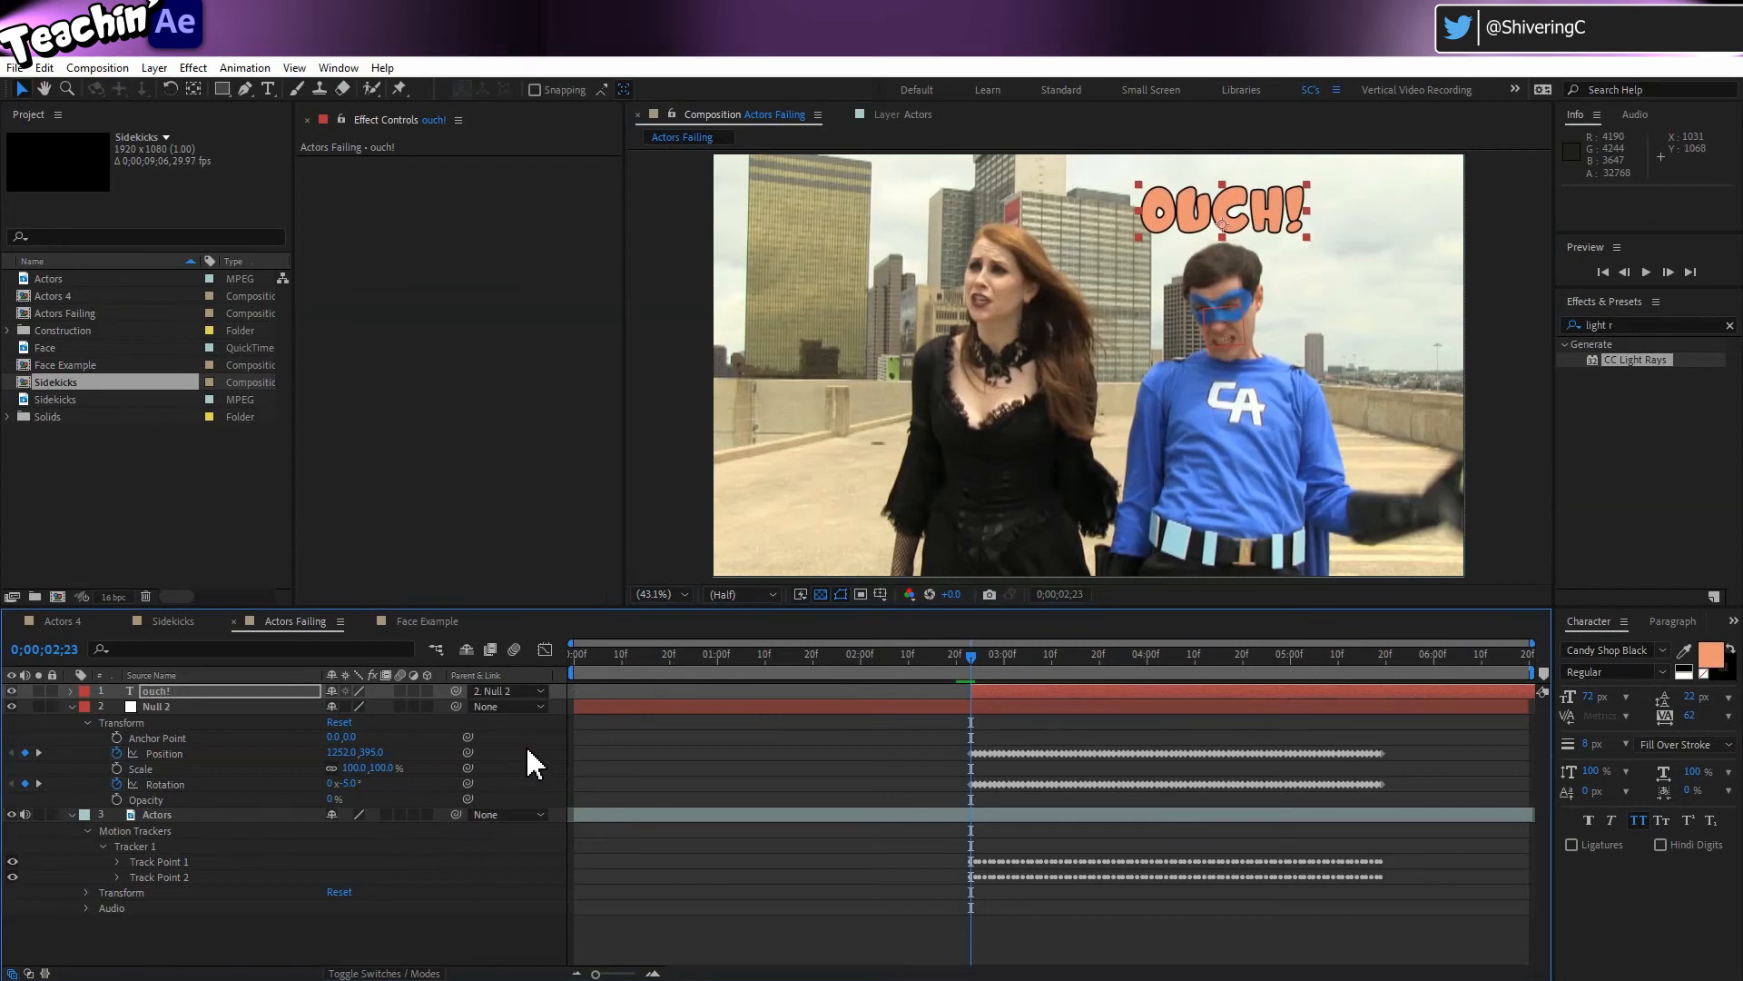
{"action": "key", "text": "space"}
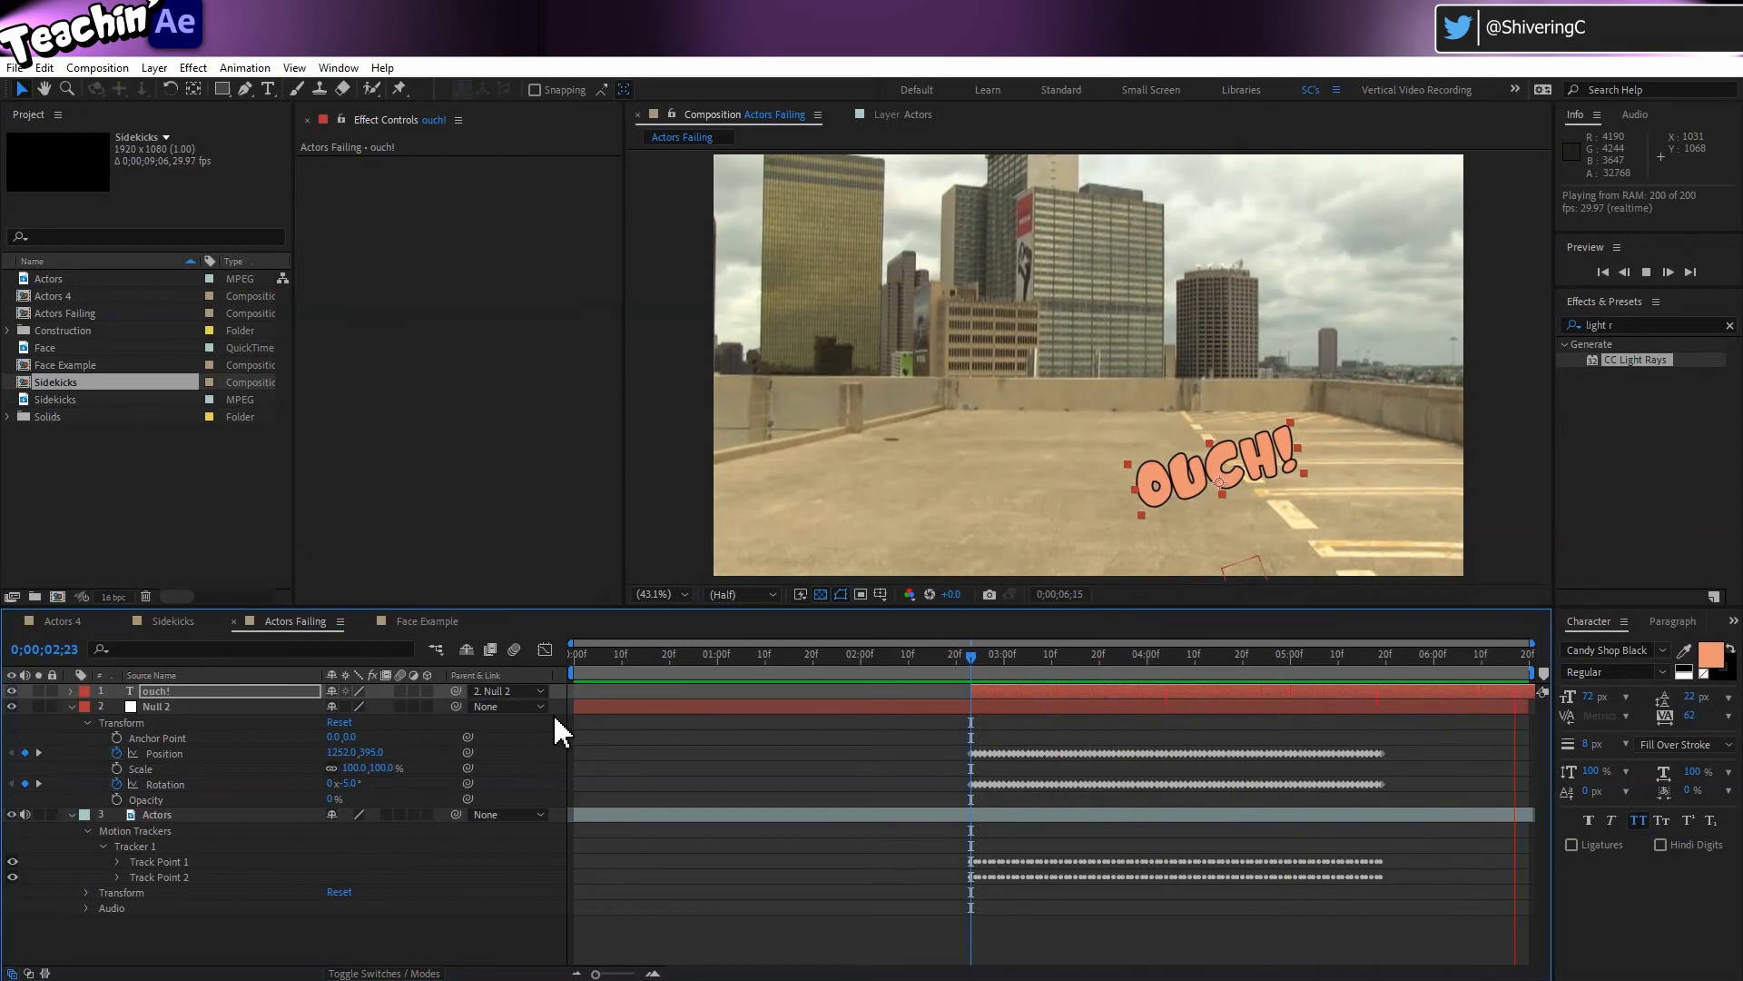
{"action": "key", "text": "space"}
{"action": "key", "text": "Home"}
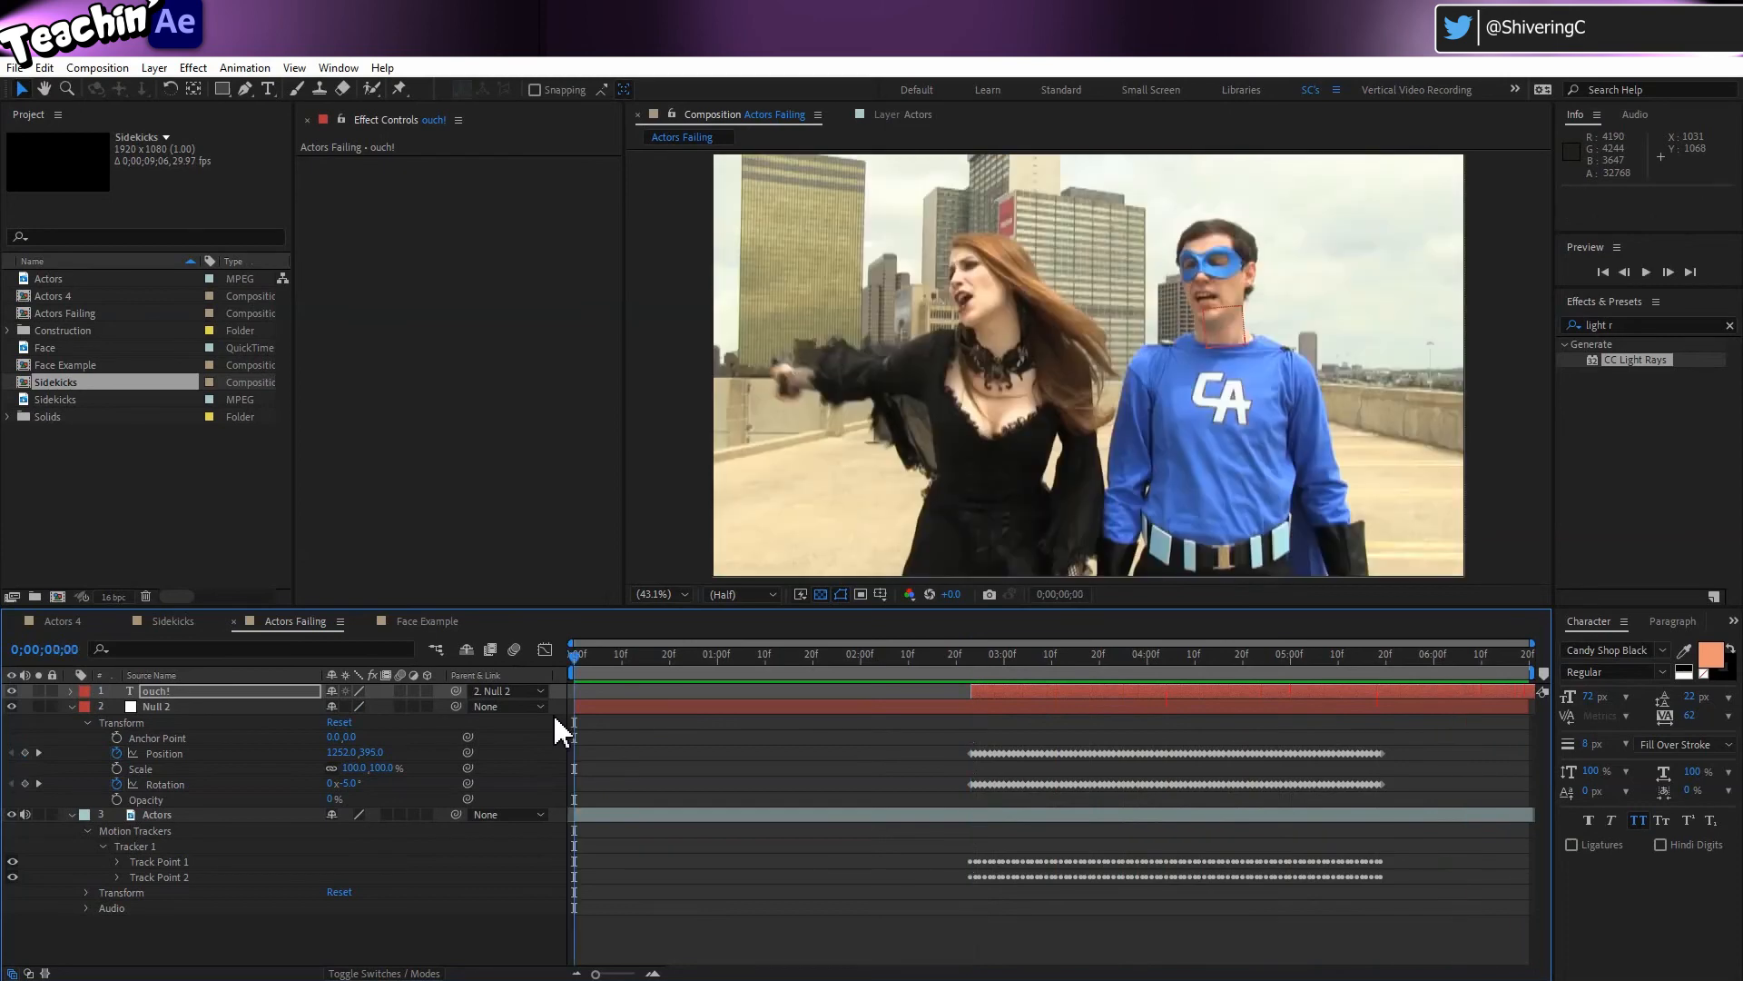
- Play back Actors Failing from 0;00;02;19 to check how the text and lightning bolts follow the masked man
{"action": "left_click", "coordinate": [942, 654]}
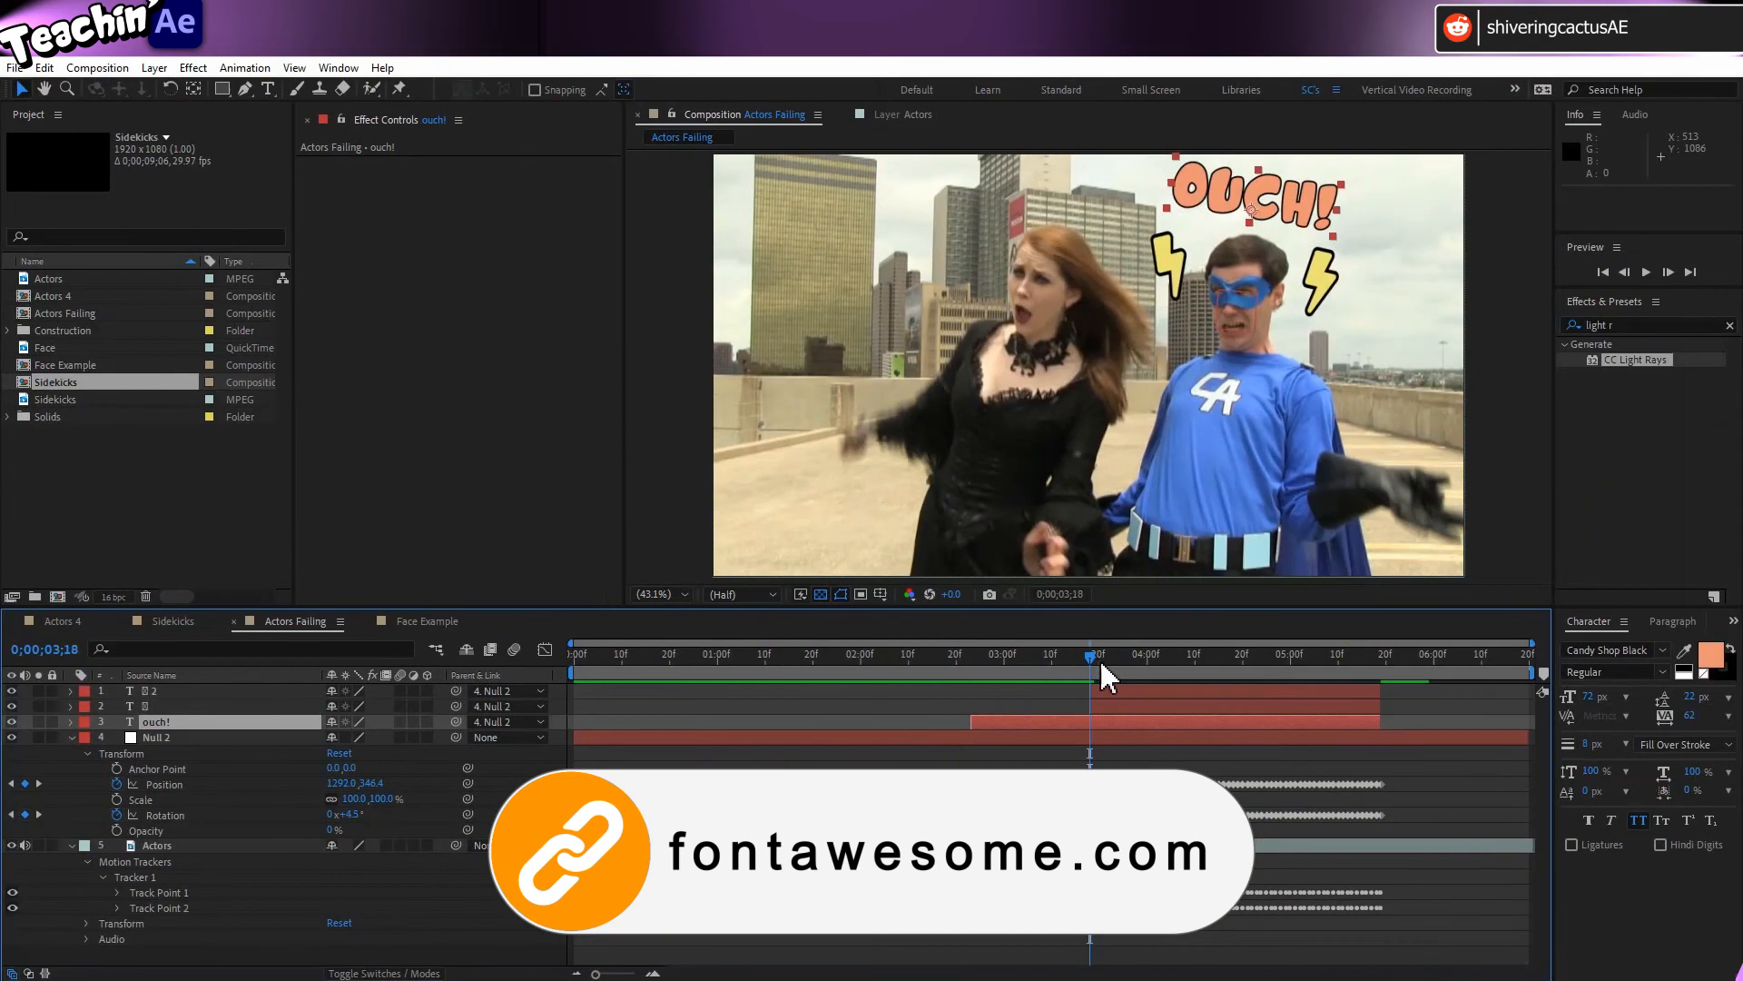
{"action": "left_click_drag", "start_coordinate": [1098, 677], "coordinate": [958, 679]}
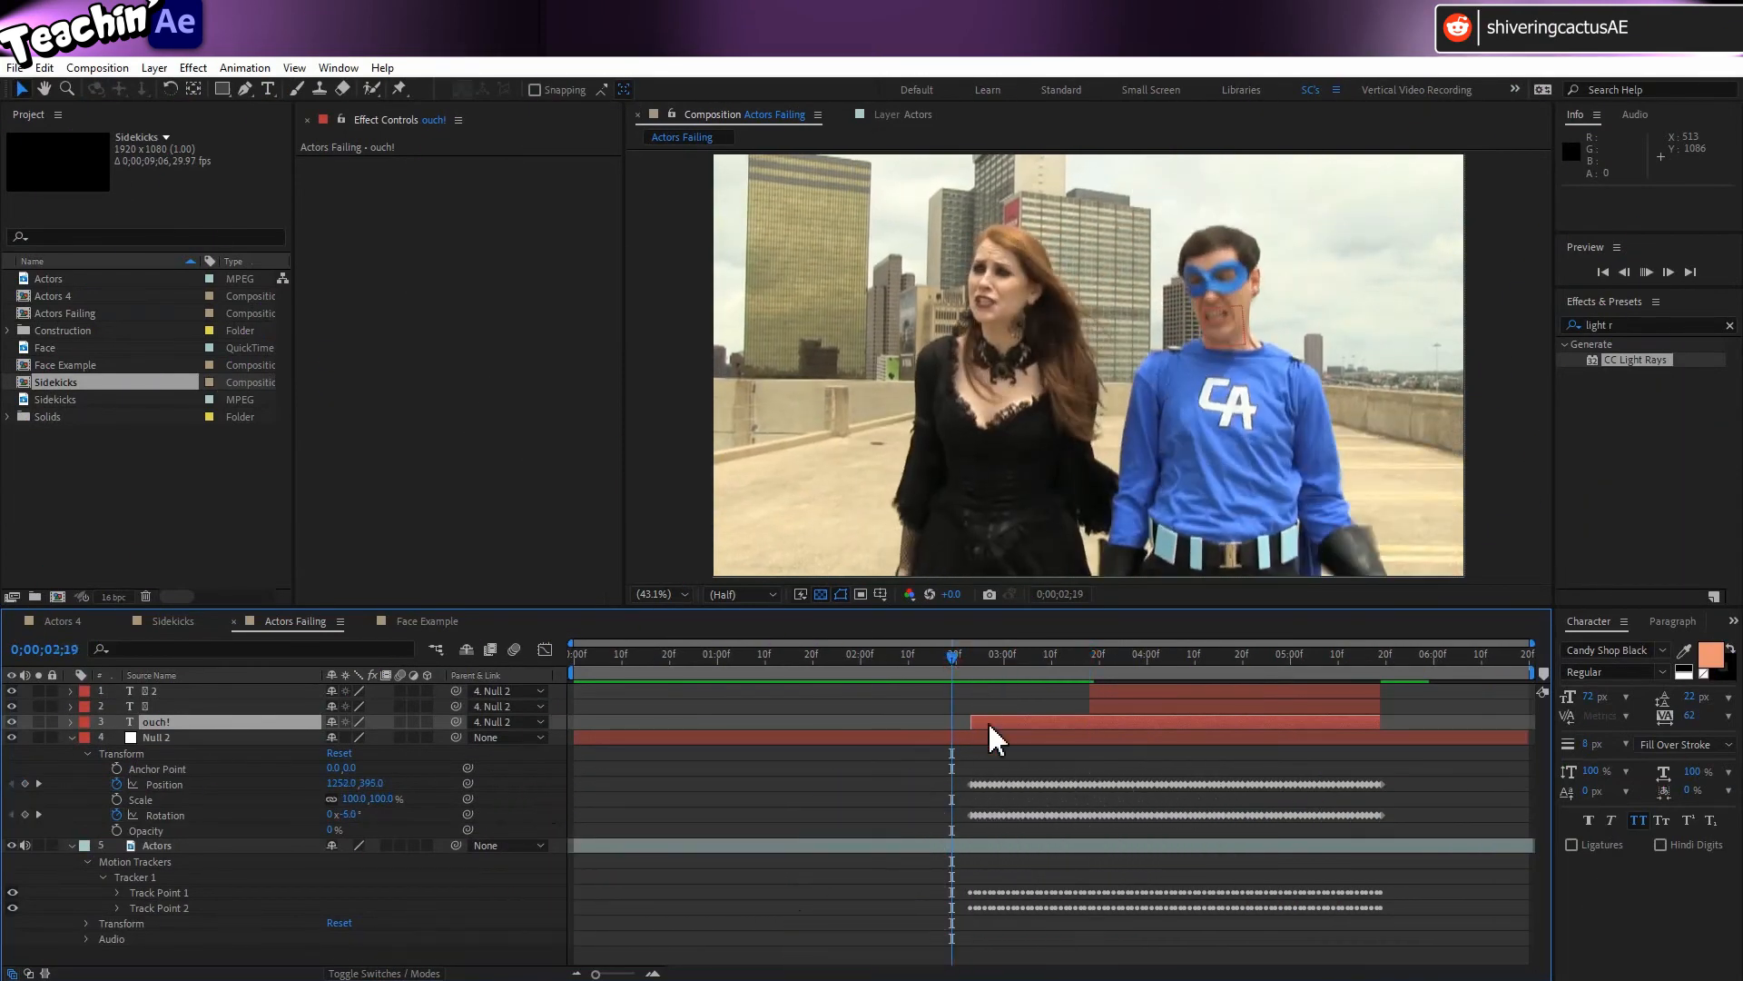
{"action": "key", "text": "space"}
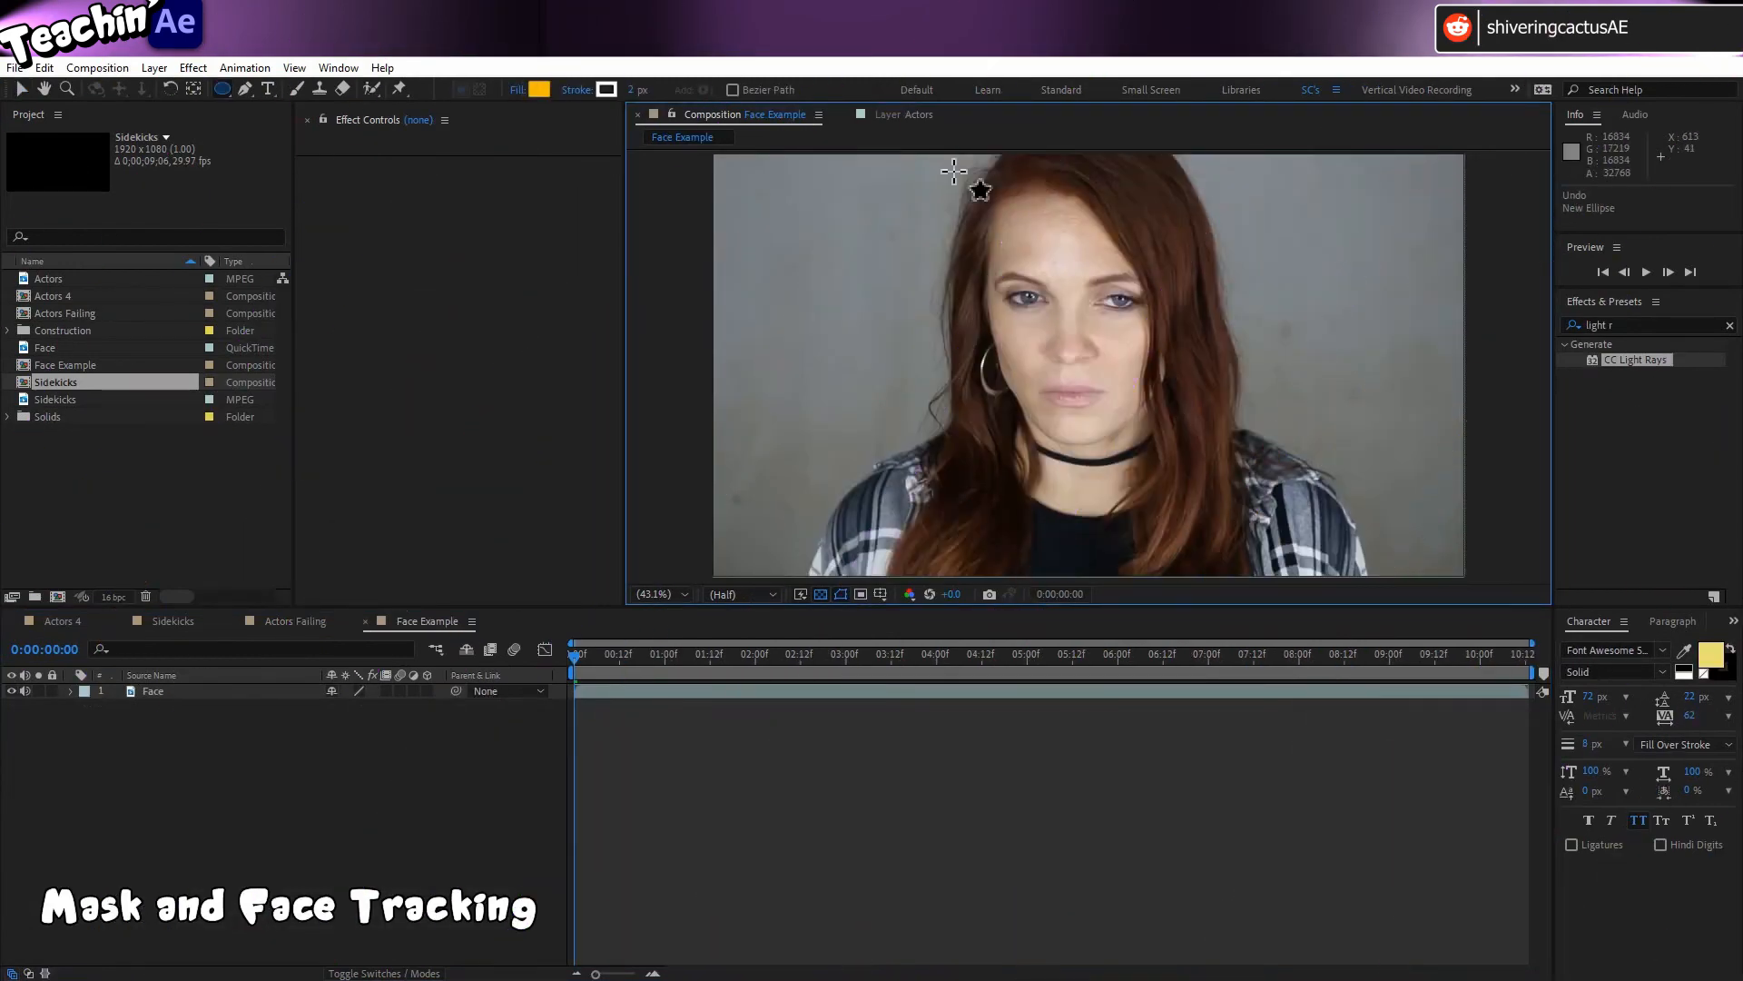
- Draw an elliptical mask of about 576 by 708 px around the woman's face on the Face layer, with mode None
{"action": "left_click", "coordinate": [199, 693]}
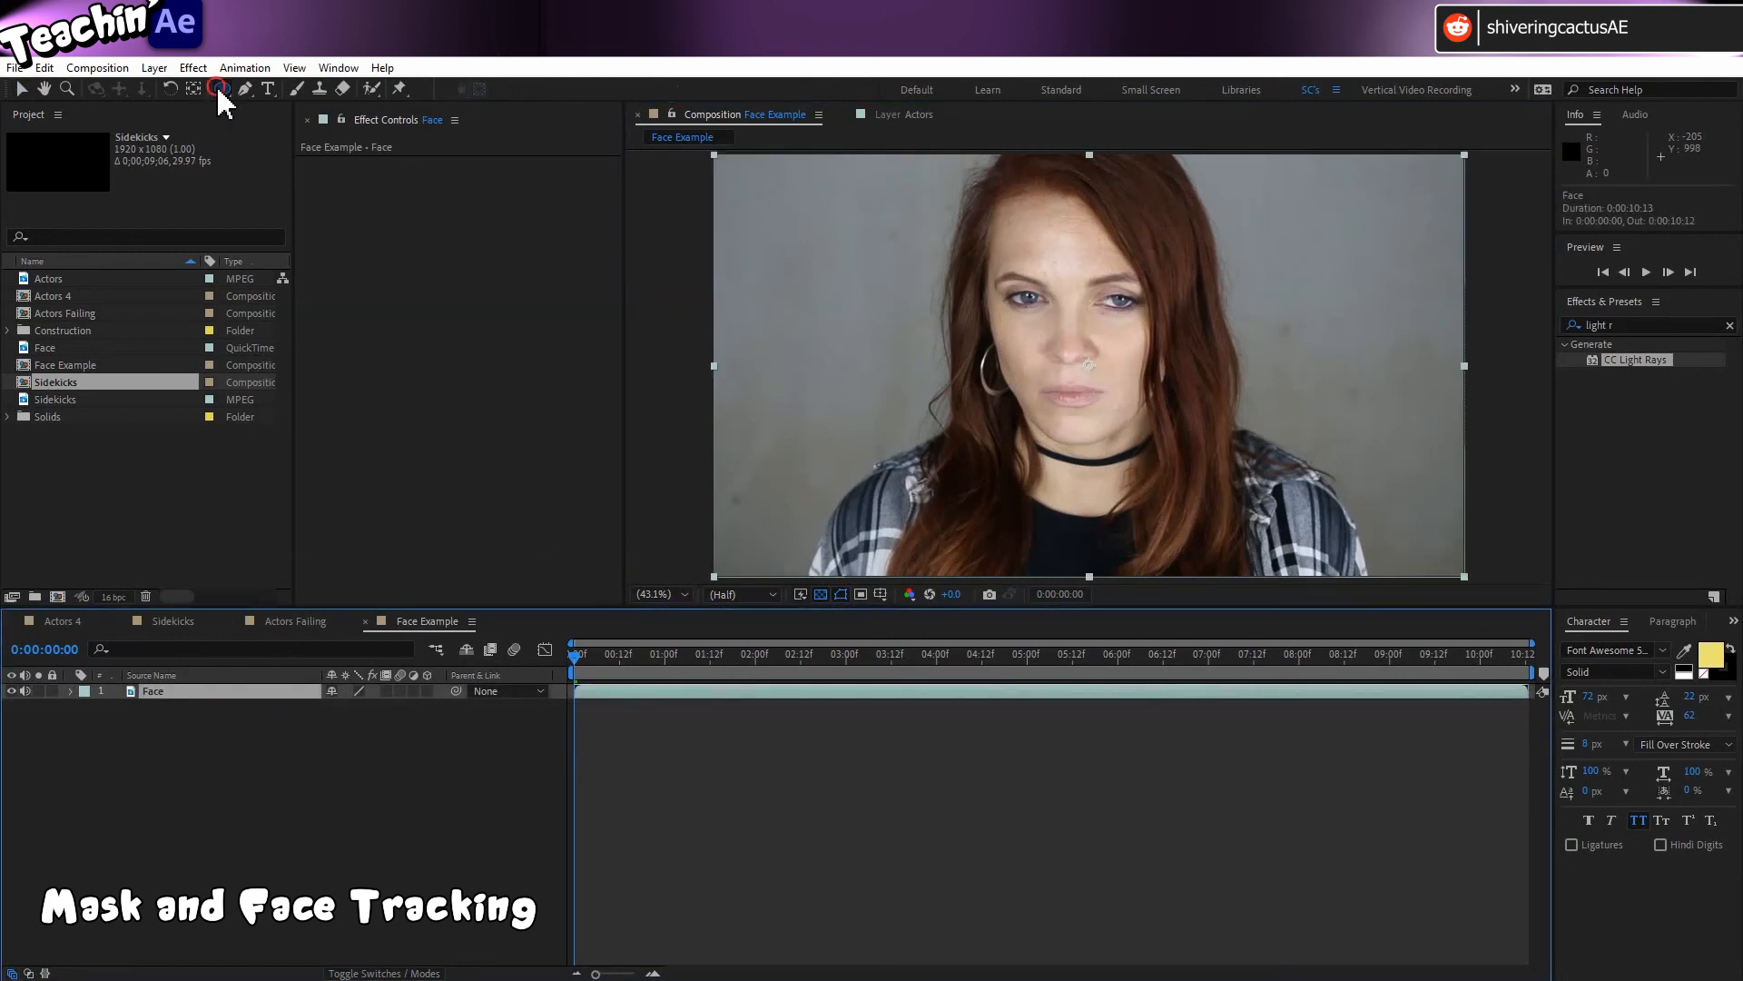
{"action": "left_click_drag", "start_coordinate": [218, 88], "coordinate": [282, 133]}
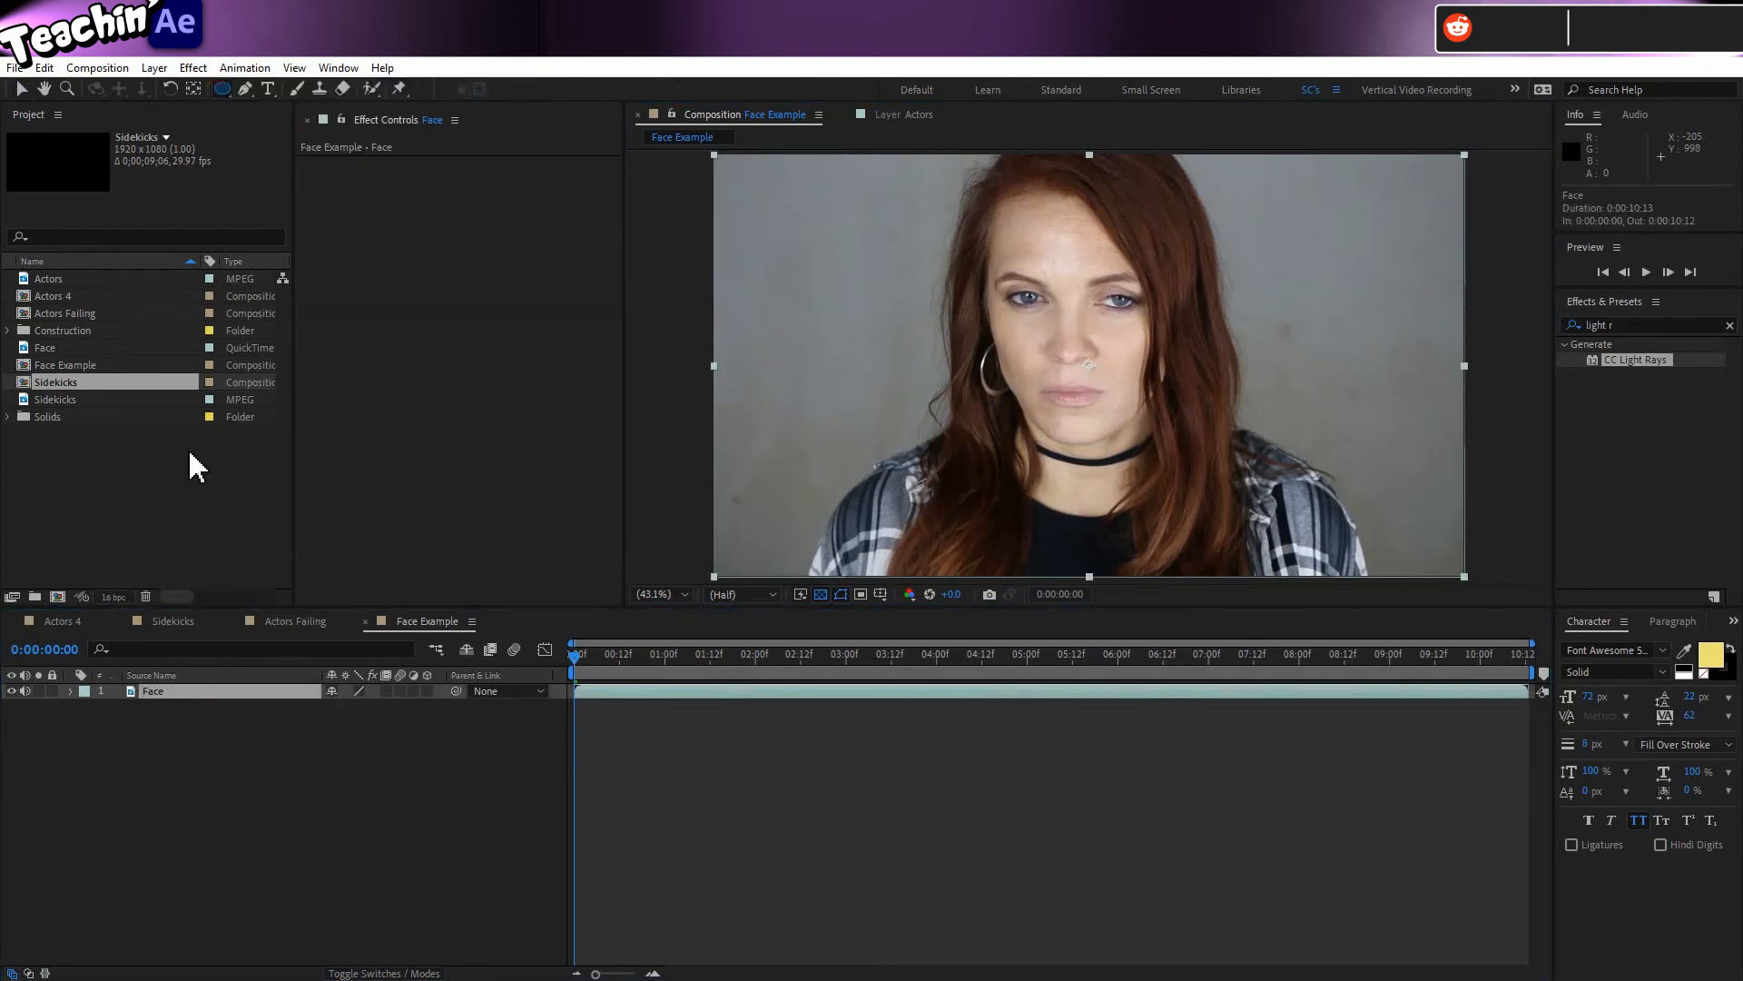
{"action": "left_click", "coordinate": [181, 700]}
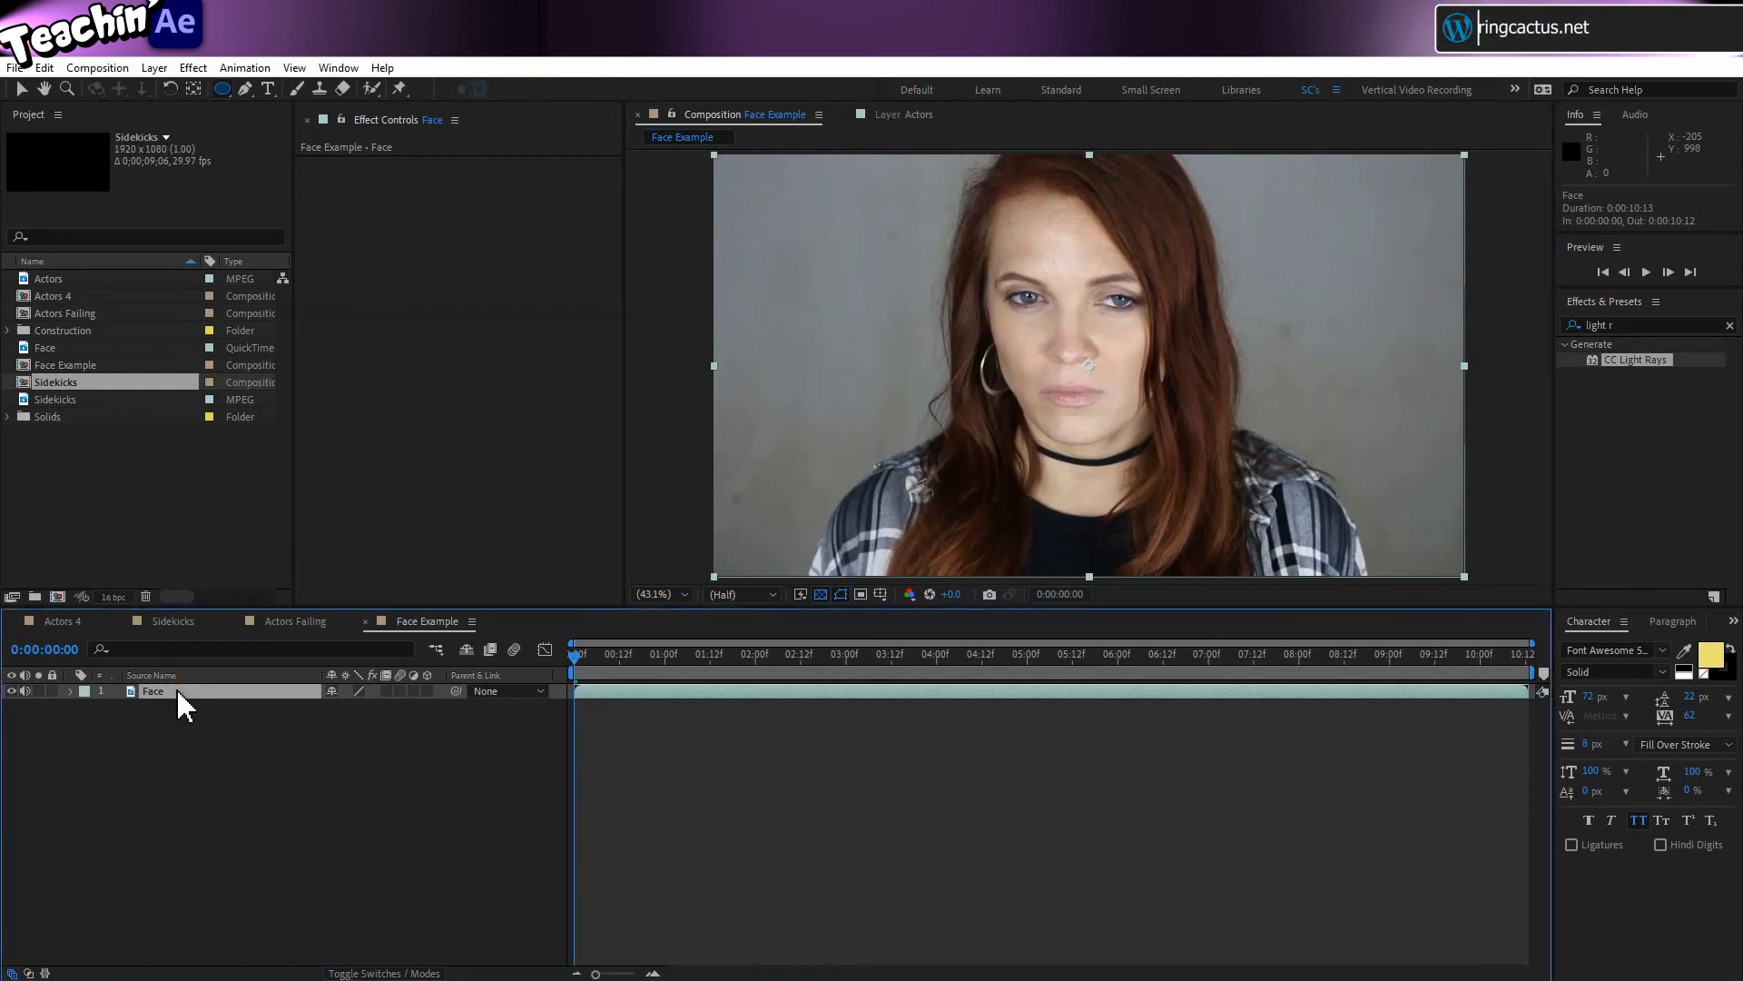
{"action": "mouse_move", "coordinate": [961, 169]}
{"action": "left_mouse_down"}
{"action": "mouse_move", "coordinate": [1175, 475]}
{"action": "mouse_move", "coordinate": [1185, 451]}
{"action": "left_mouse_up"}
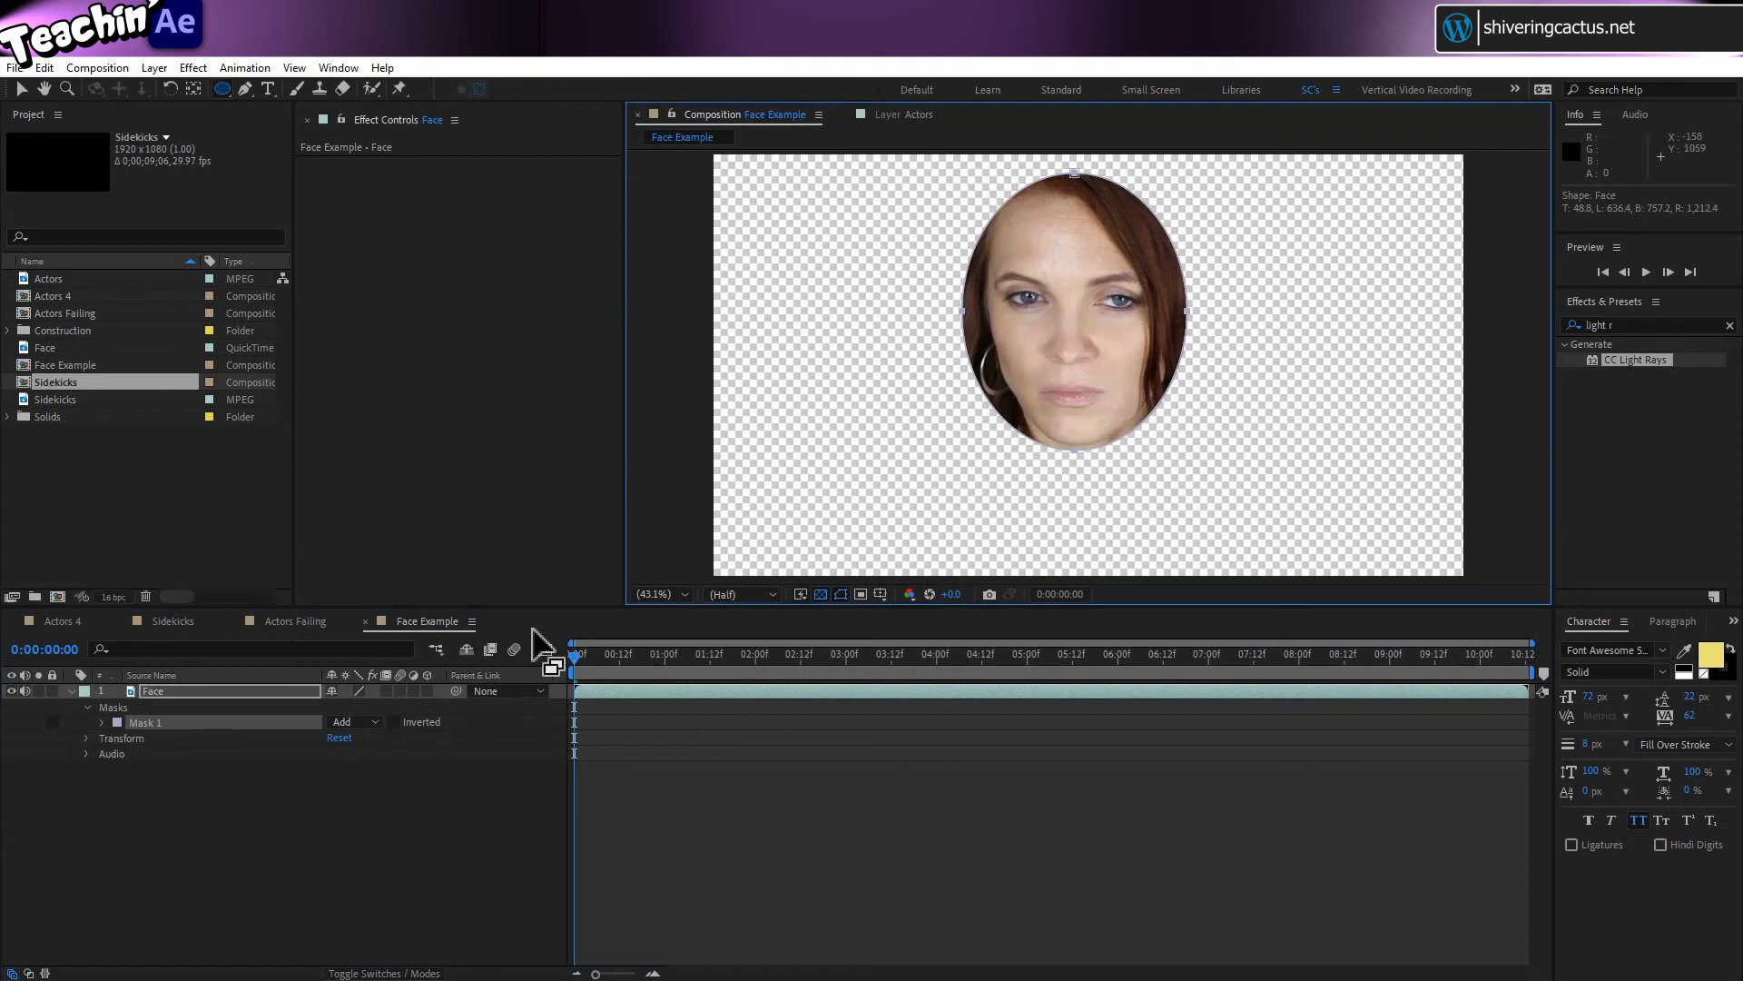
{"action": "left_click", "coordinate": [349, 722]}
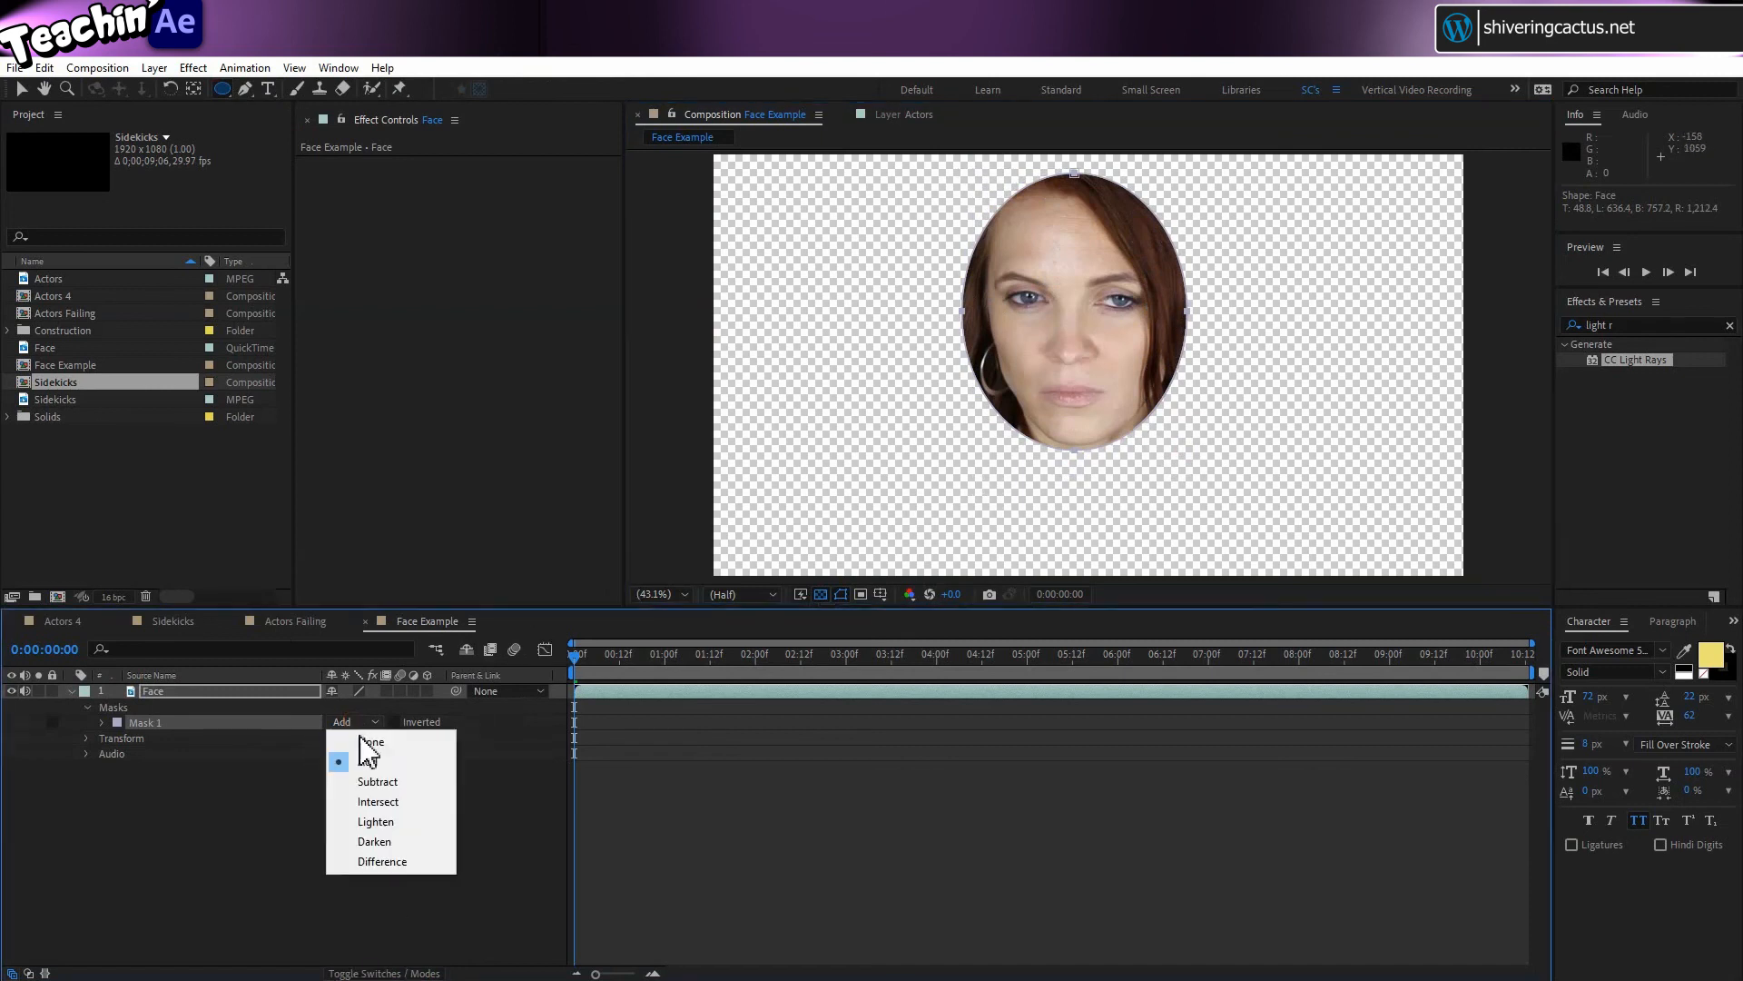
{"action": "left_click", "coordinate": [364, 740]}
- Narrow Mask 1 by pulling its two side points inward to the edges of the woman's face
{"action": "key", "text": "v"}
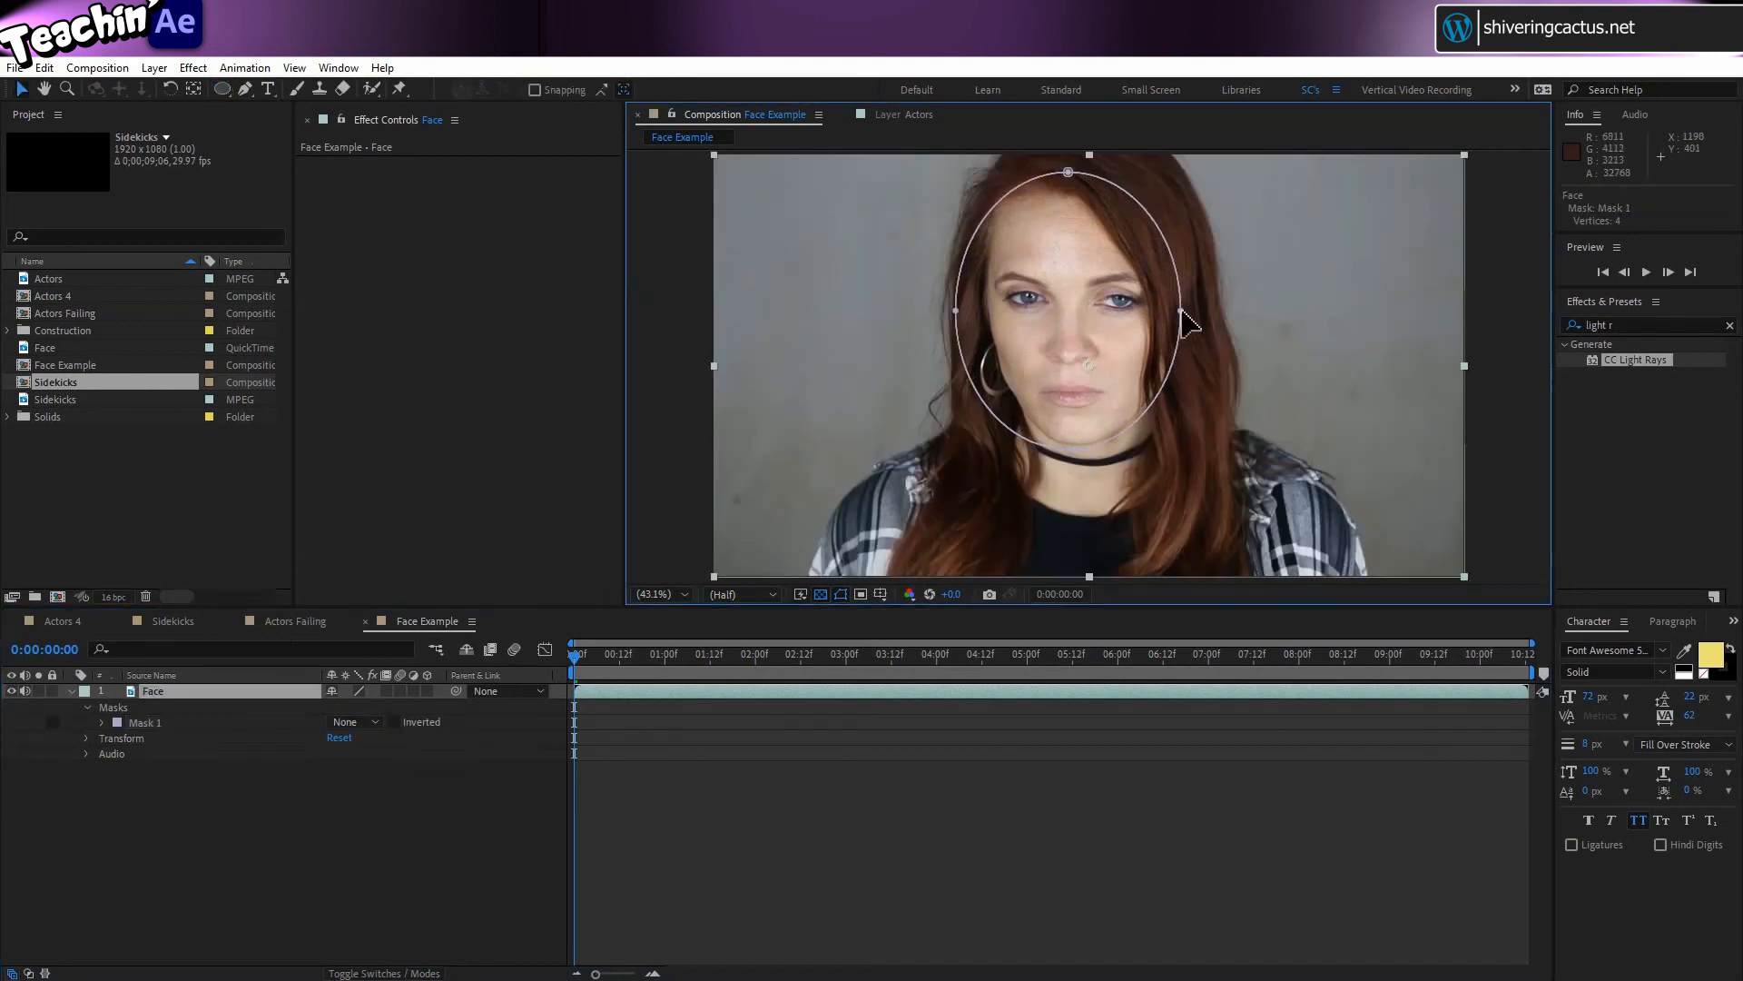
{"action": "left_click_drag", "start_coordinate": [1187, 312], "coordinate": [1151, 318]}
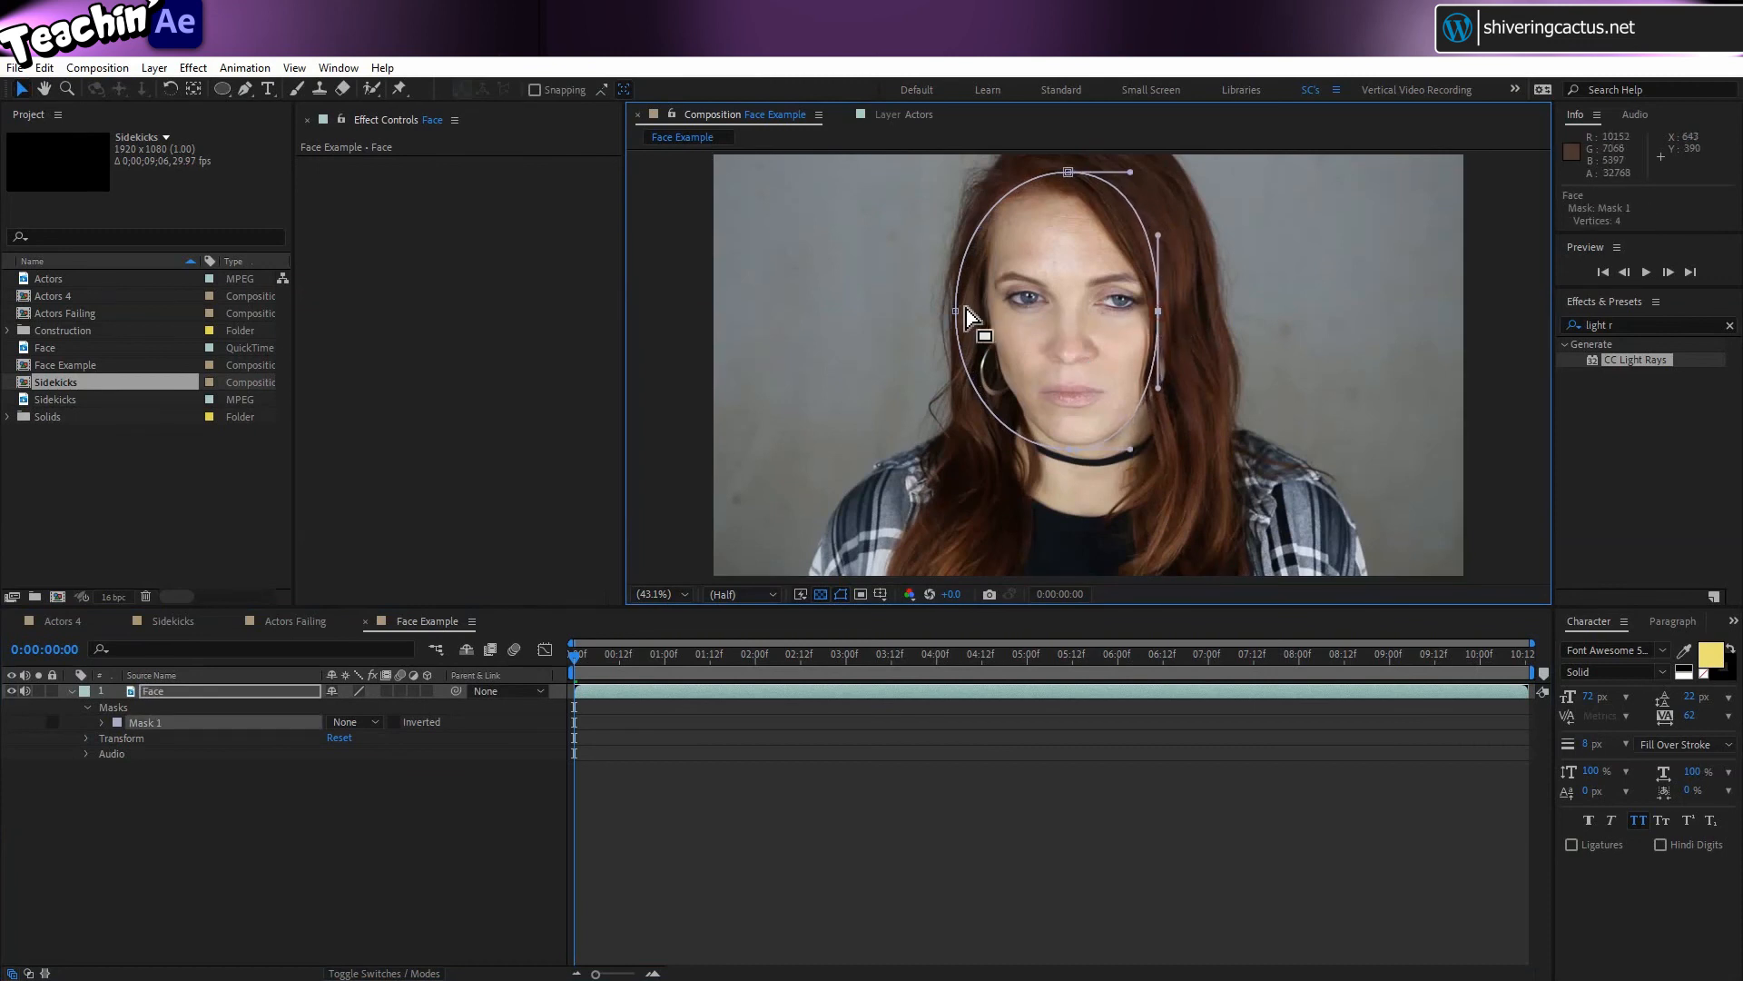
{"action": "left_click_drag", "start_coordinate": [955, 311], "coordinate": [983, 298]}
- Analyze Mask 1 forward through the whole clip with the detailed Face Tracking method
{"action": "left_click", "coordinate": [338, 67]}
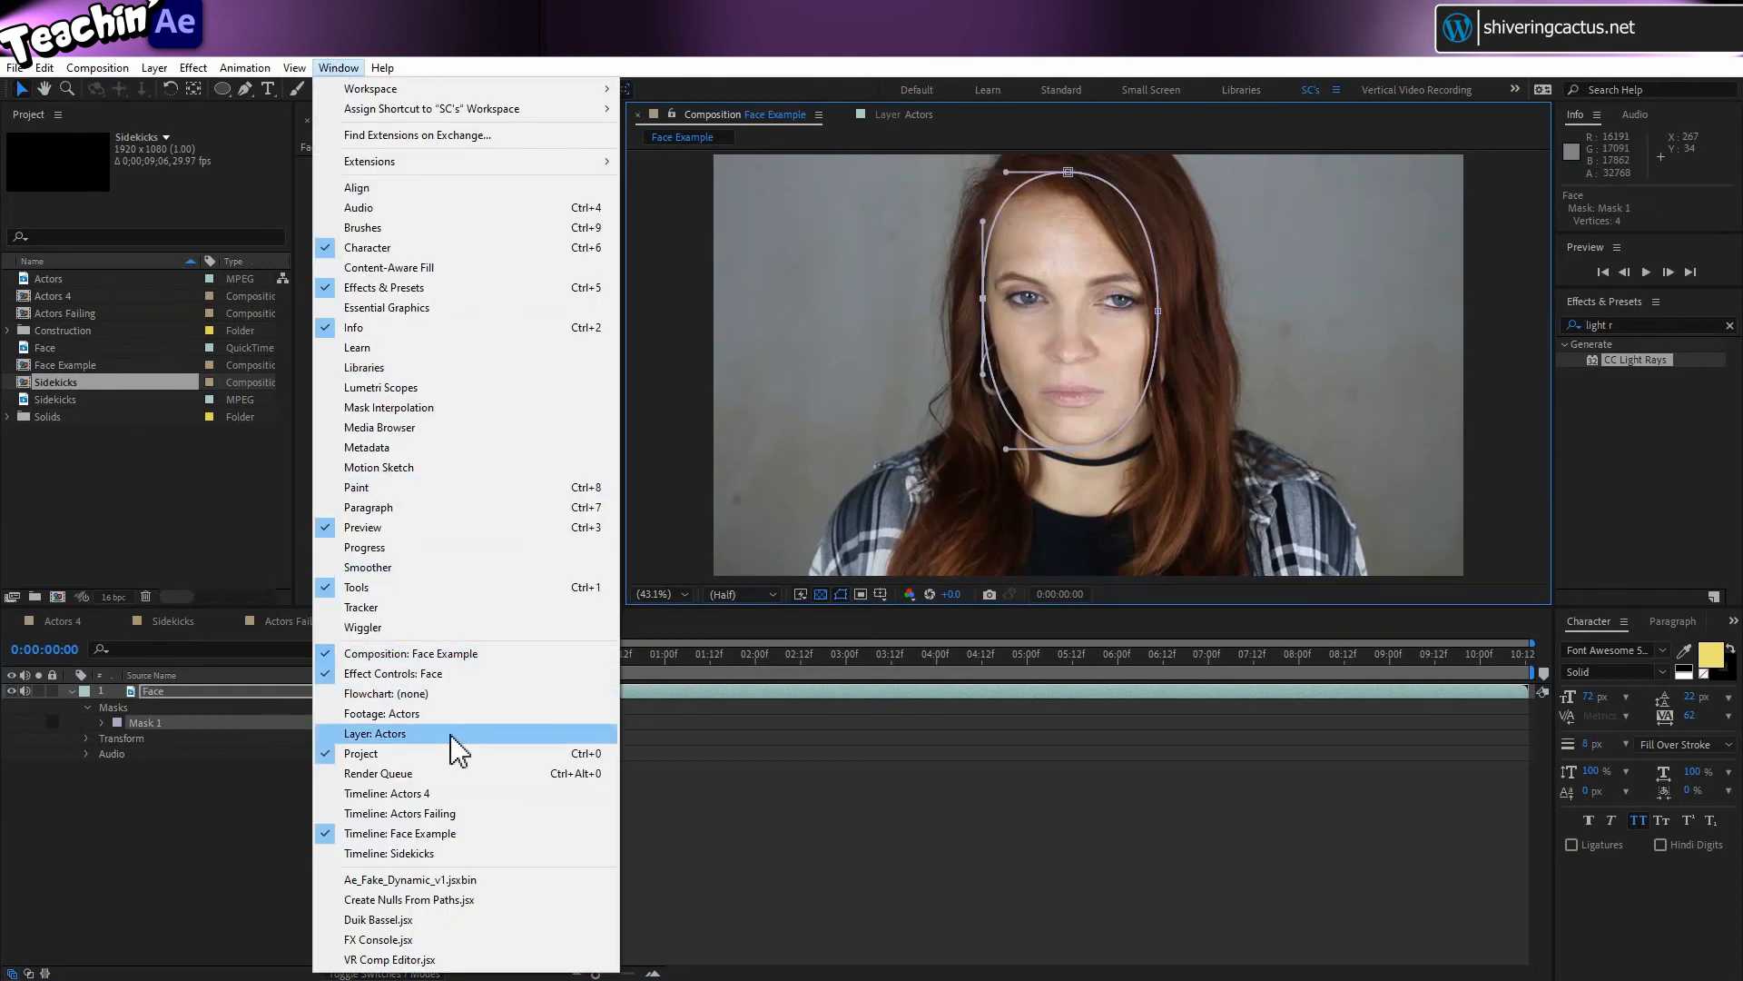
{"action": "left_click", "coordinate": [422, 606]}
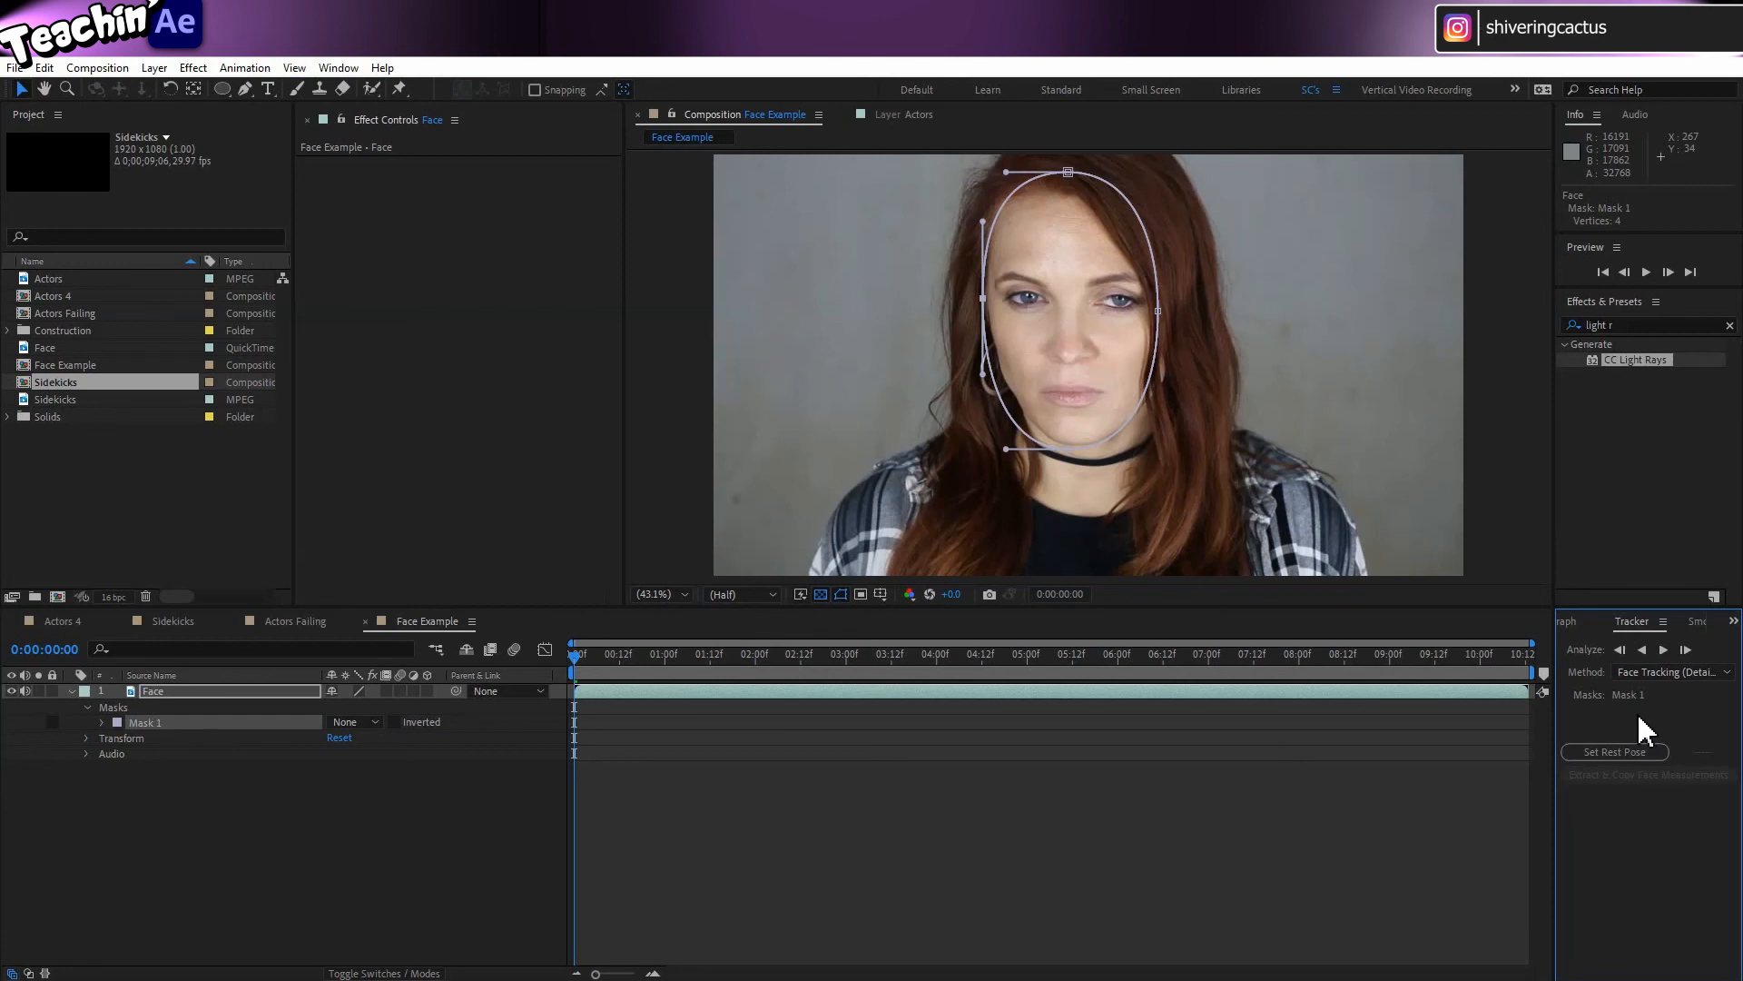
{"action": "left_click", "coordinate": [1660, 648]}
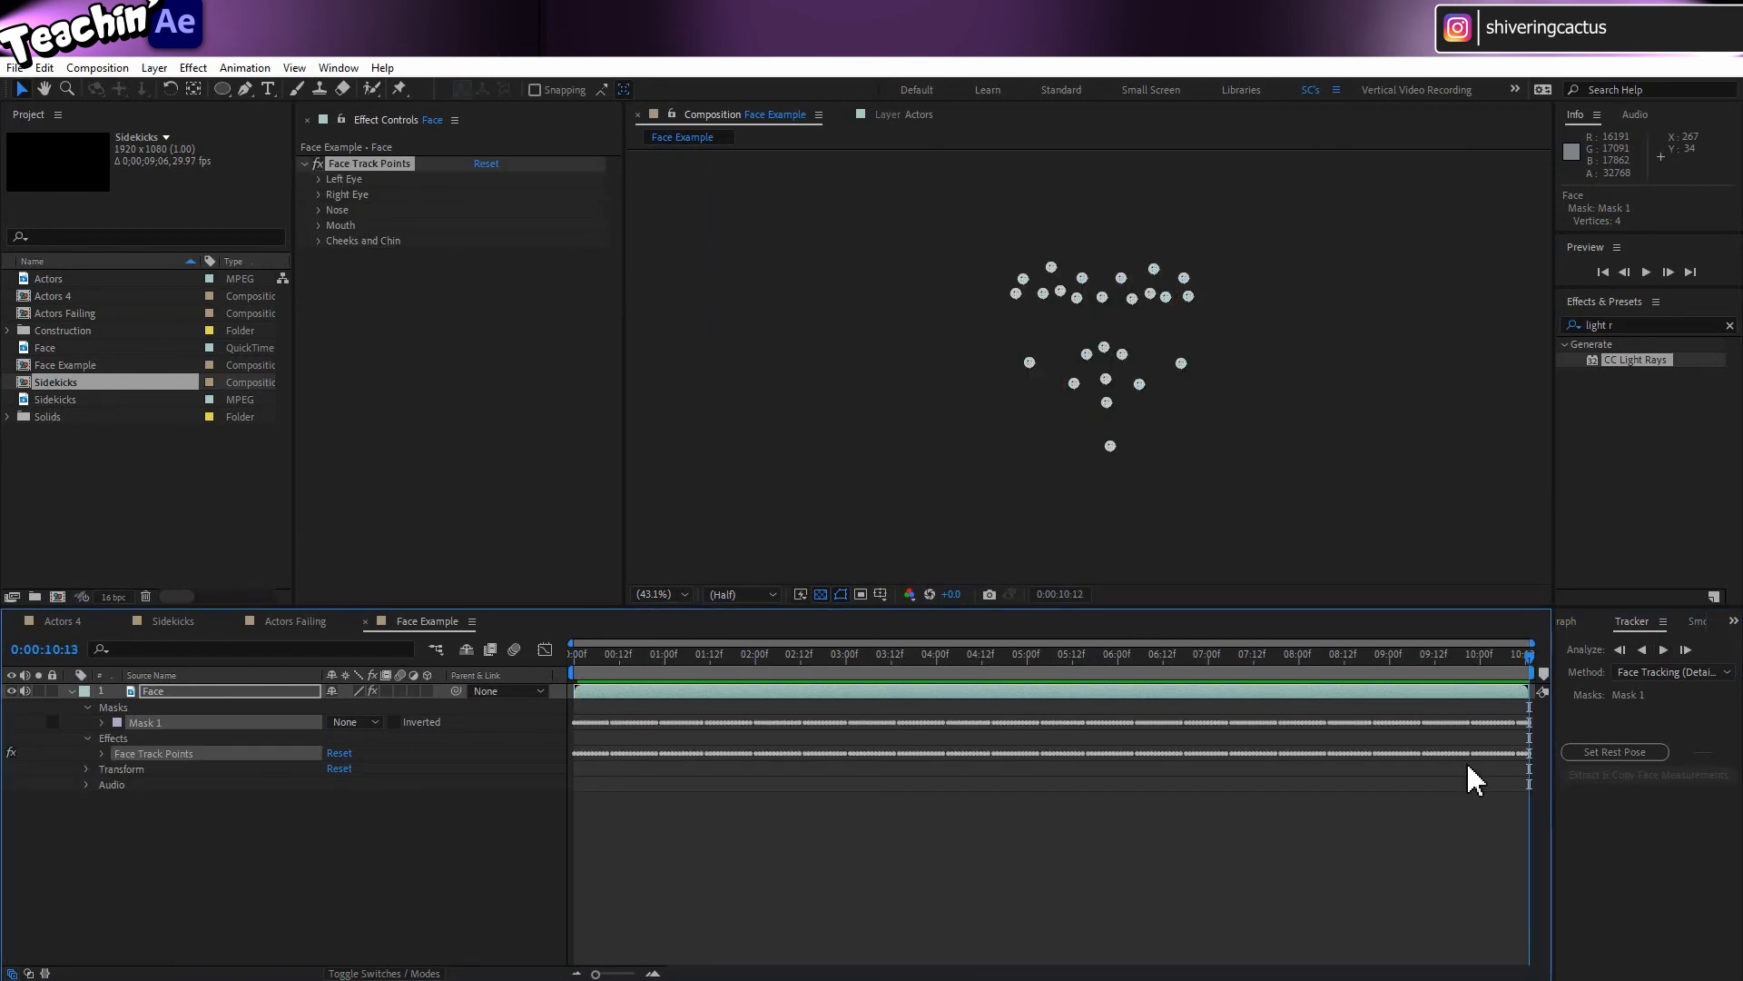
- Examine the face track at 0:00:03:02 and look through the keyframed Face Track Points properties of the Face layer
{"action": "left_click_drag", "start_coordinate": [1528, 656], "coordinate": [853, 663]}
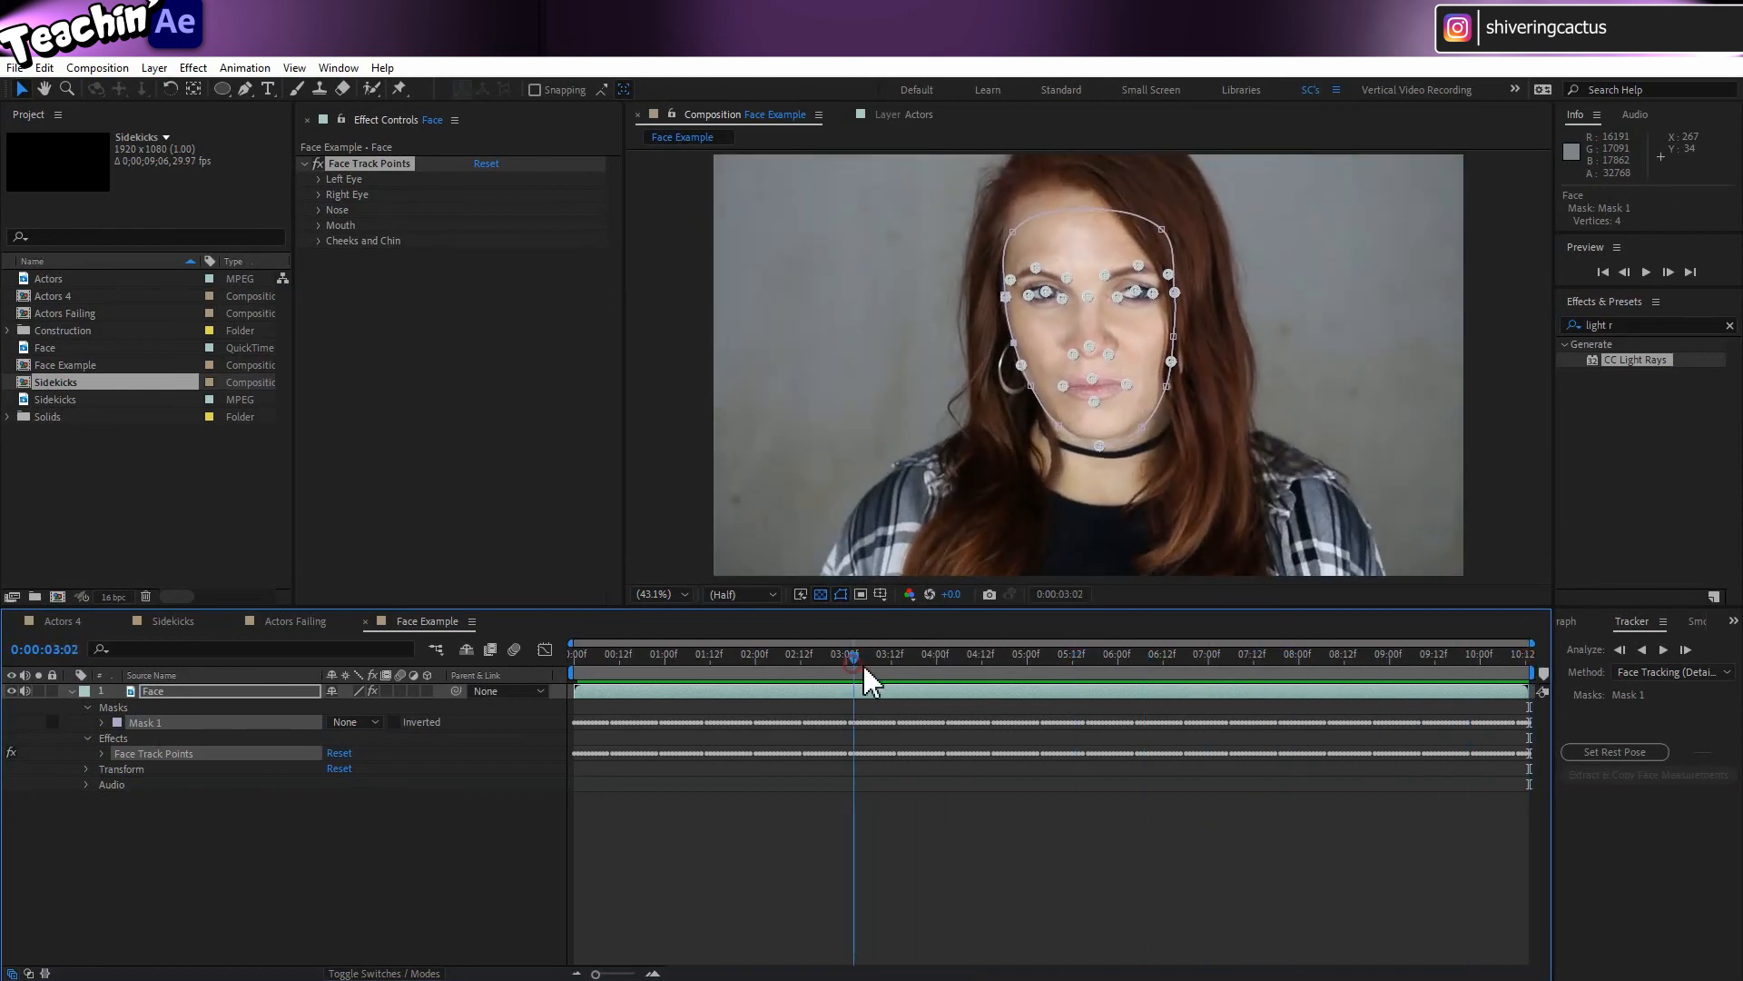
{"action": "key", "text": "u"}
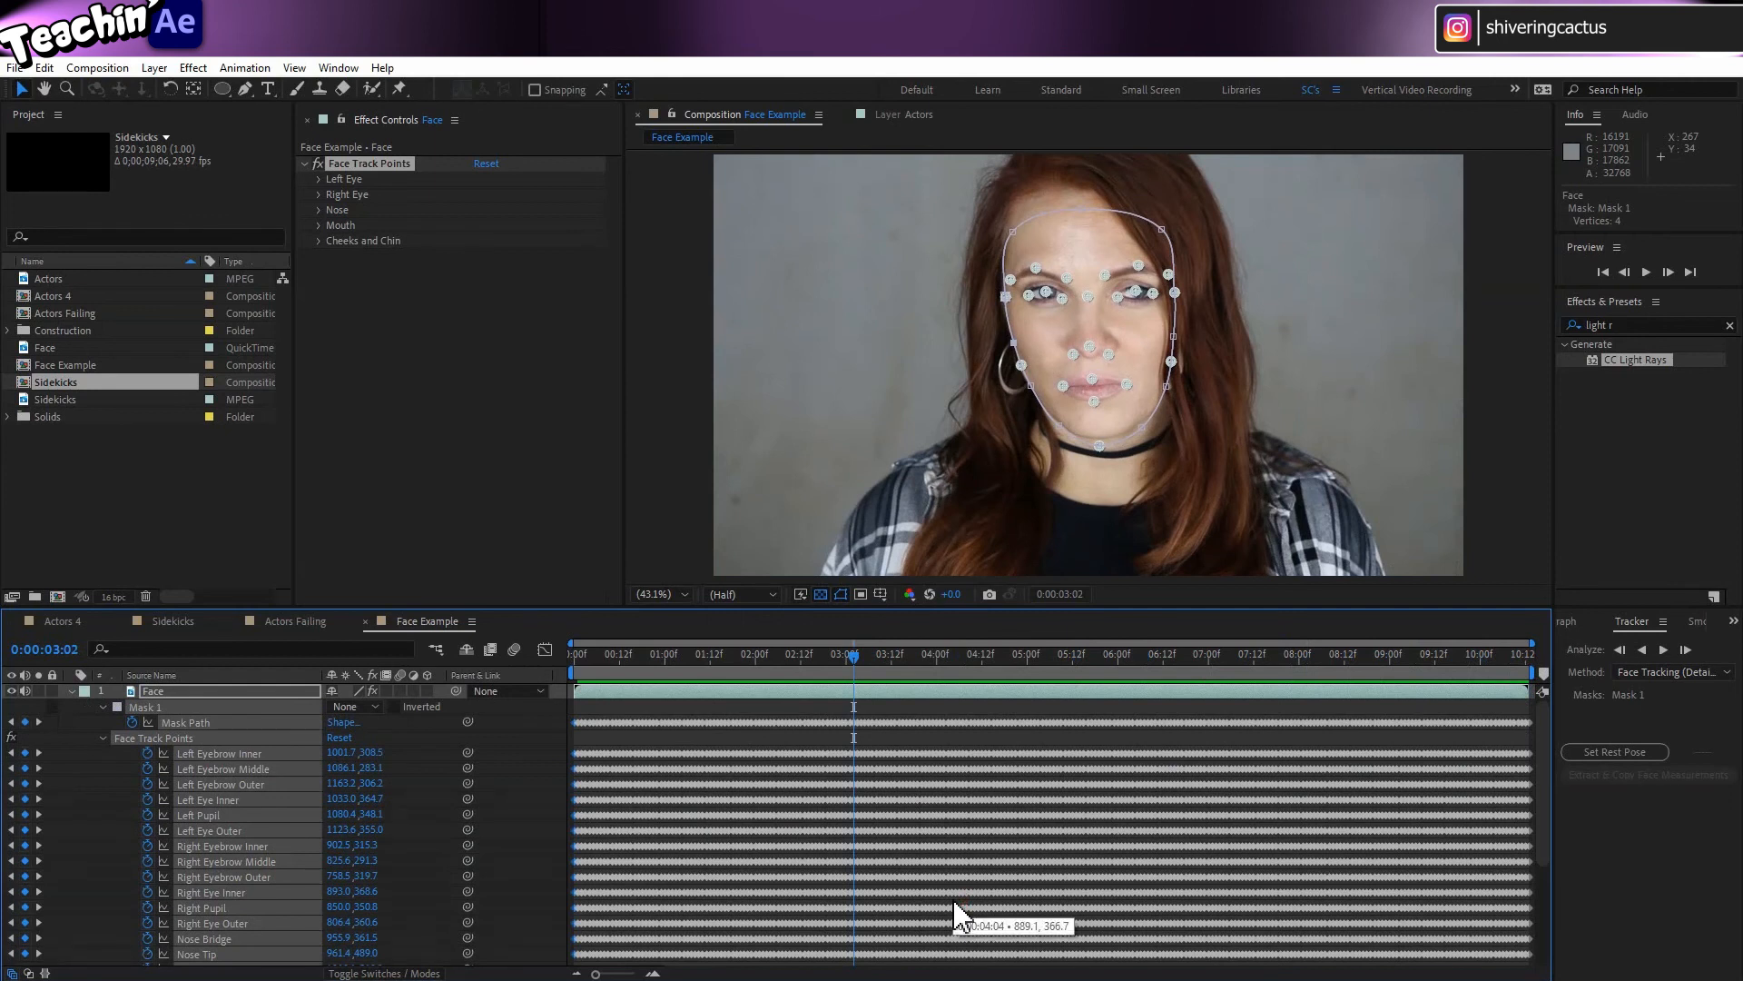
{"action": "scroll", "coordinate": [953, 899], "scroll_direction": "down", "scroll_amount": 1}
{"action": "scroll", "coordinate": [955, 911], "scroll_direction": "down", "scroll_amount": 1}
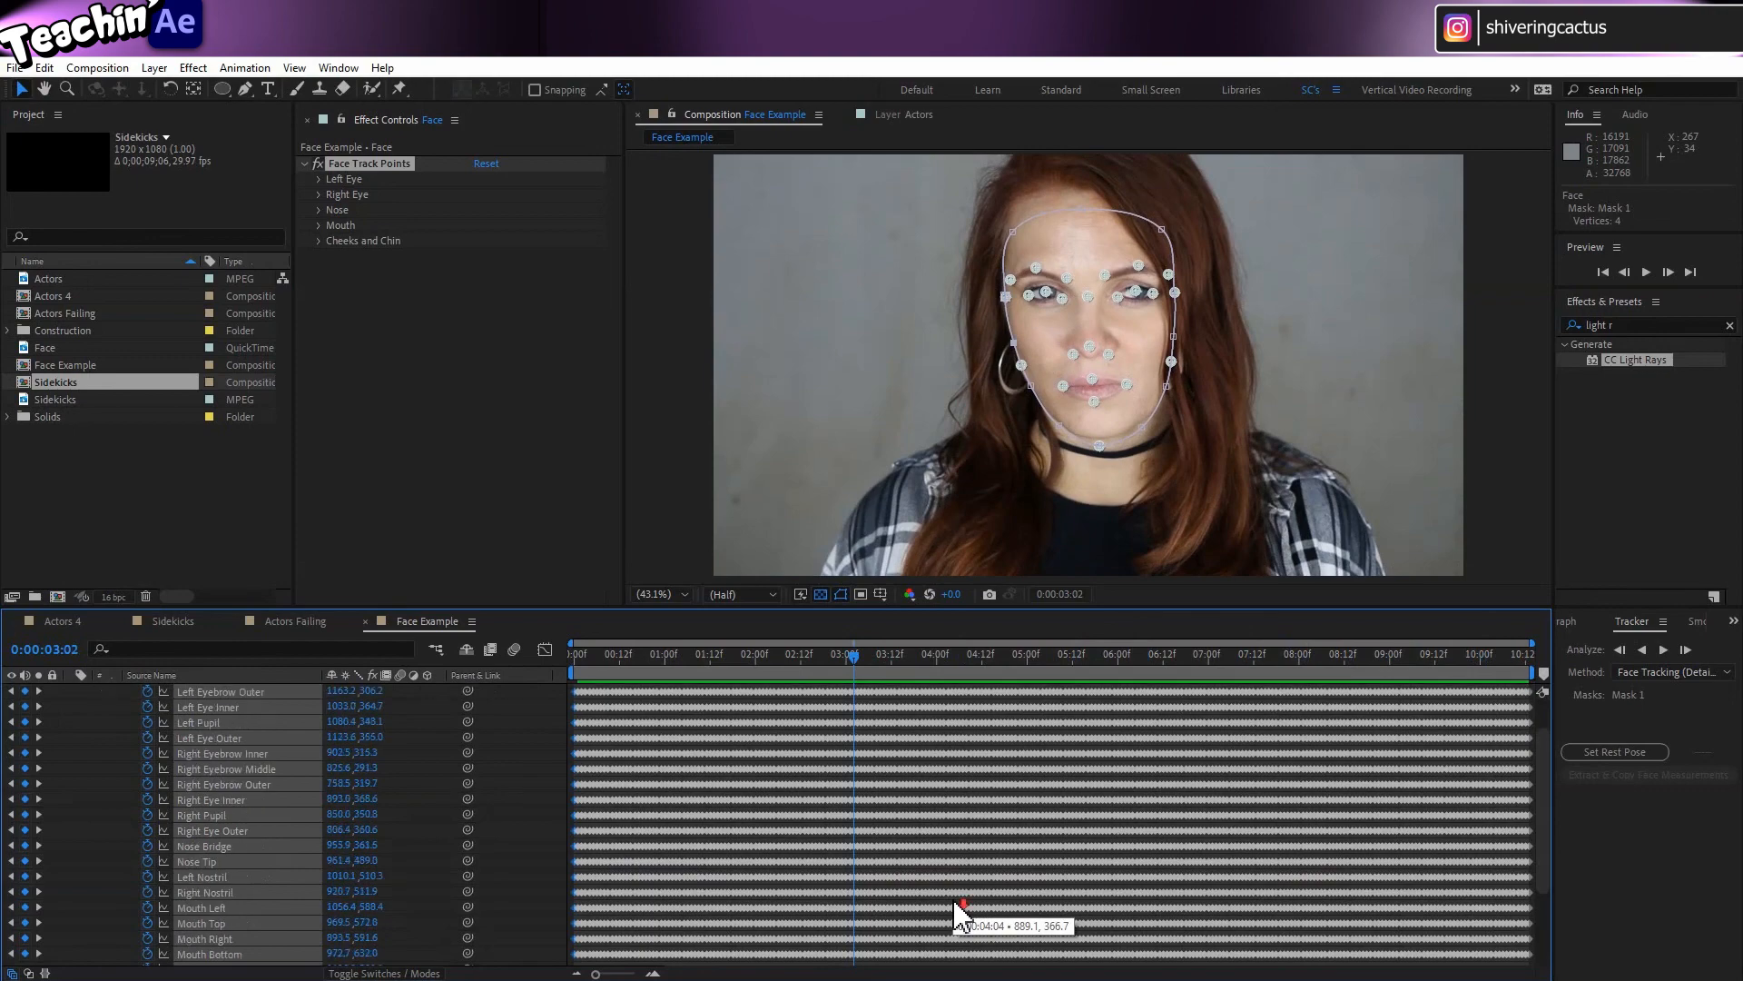
{"action": "scroll", "coordinate": [954, 903], "scroll_direction": "down", "scroll_amount": 2}
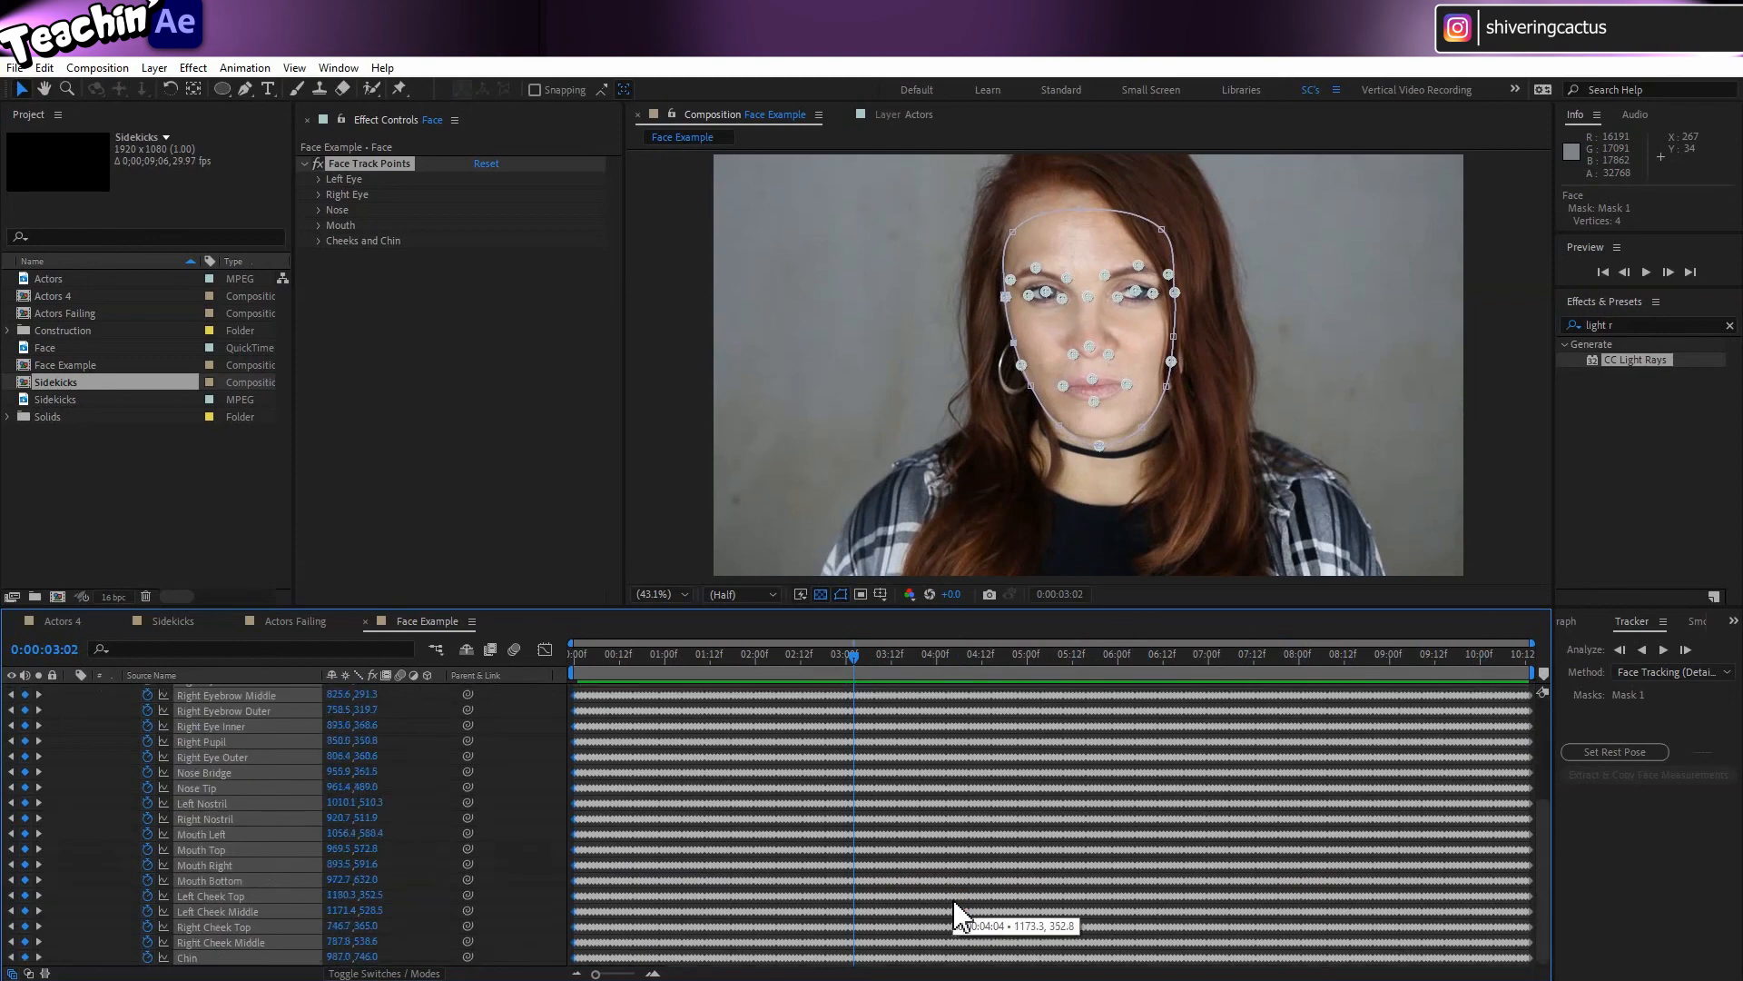